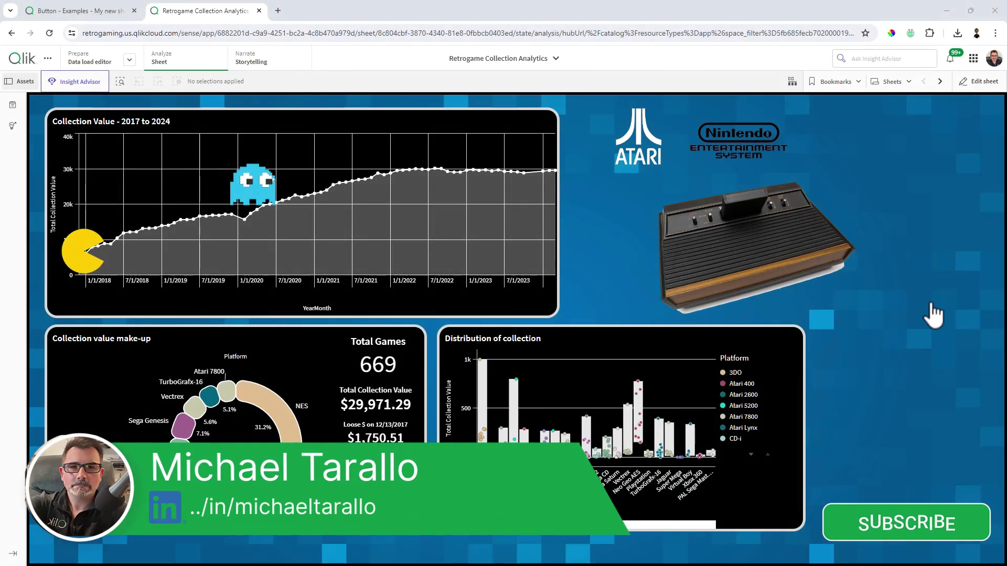
# Toggle the Platform filter between NES and Atari 2600 with the console logo buttons, ending on Atari 2600
pyautogui.click(725, 137)
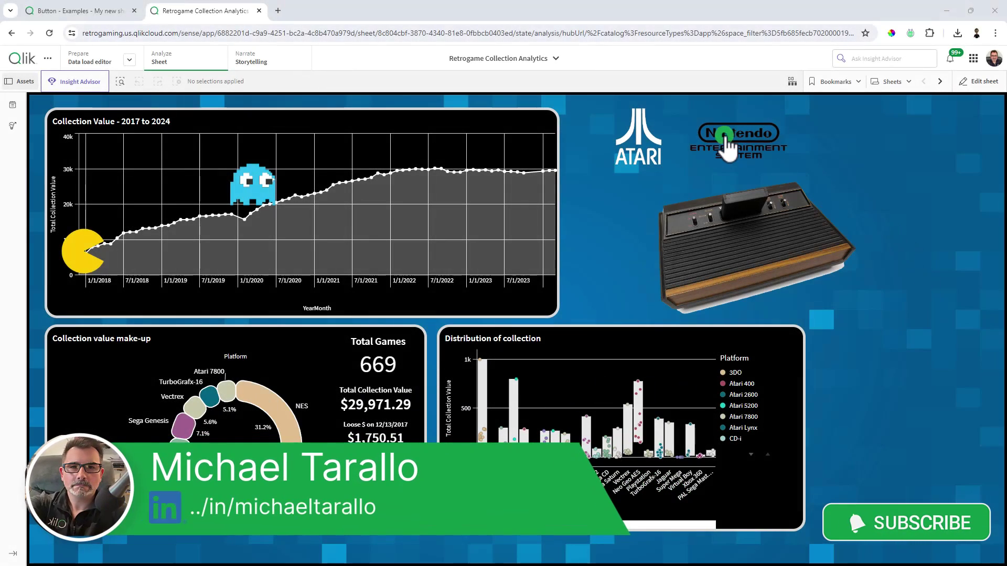
pyautogui.click(651, 153)
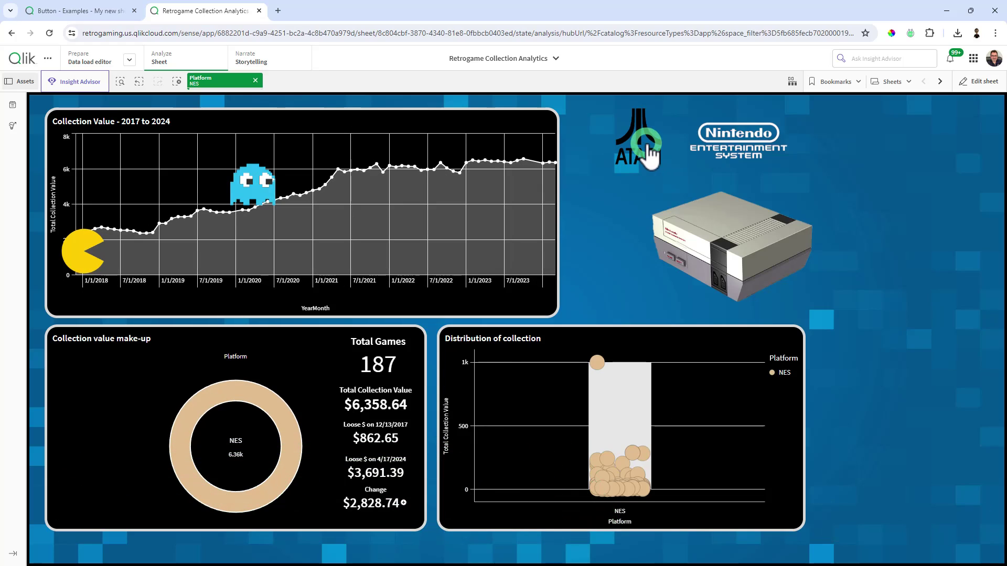
pyautogui.click(735, 151)
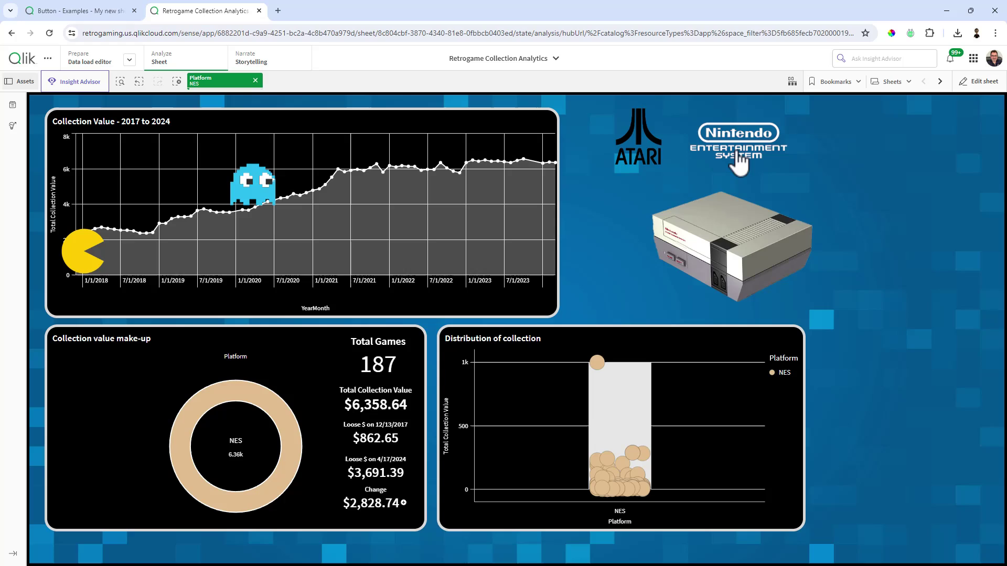
pyautogui.click(643, 152)
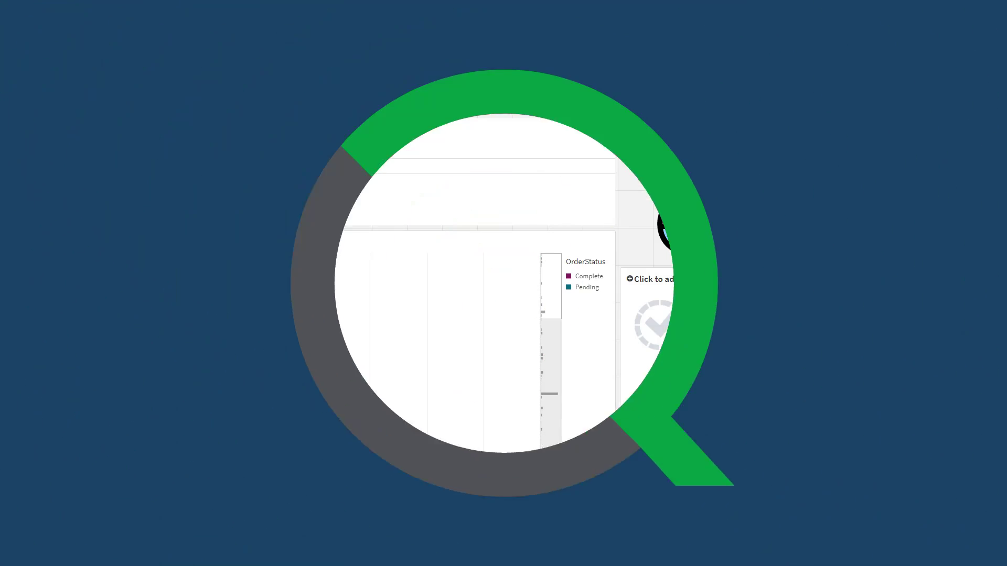
# Switch OrderStatus between Complete and Pending with the check and clock icons, ending on Complete
pyautogui.click(979, 84)
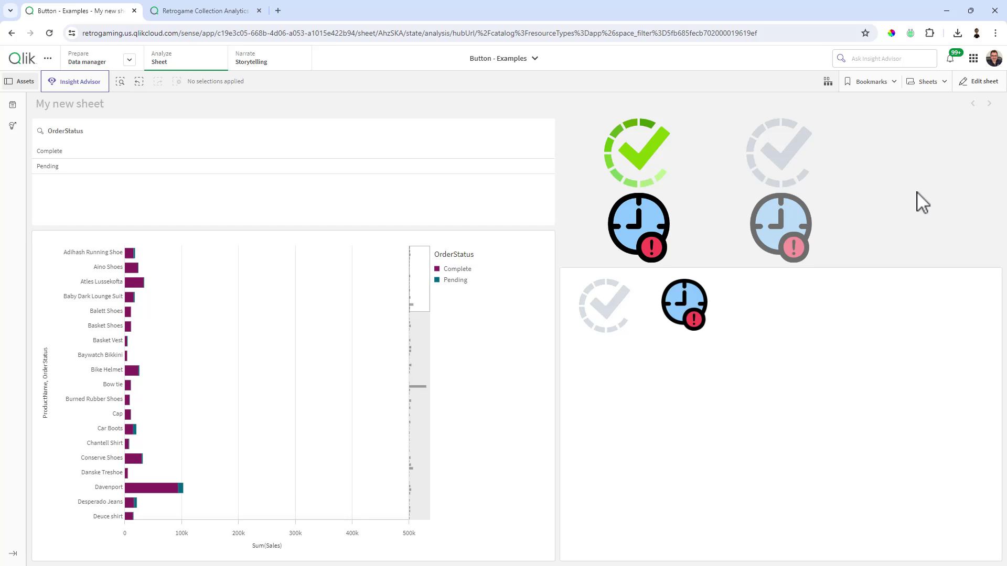
pyautogui.click(616, 320)
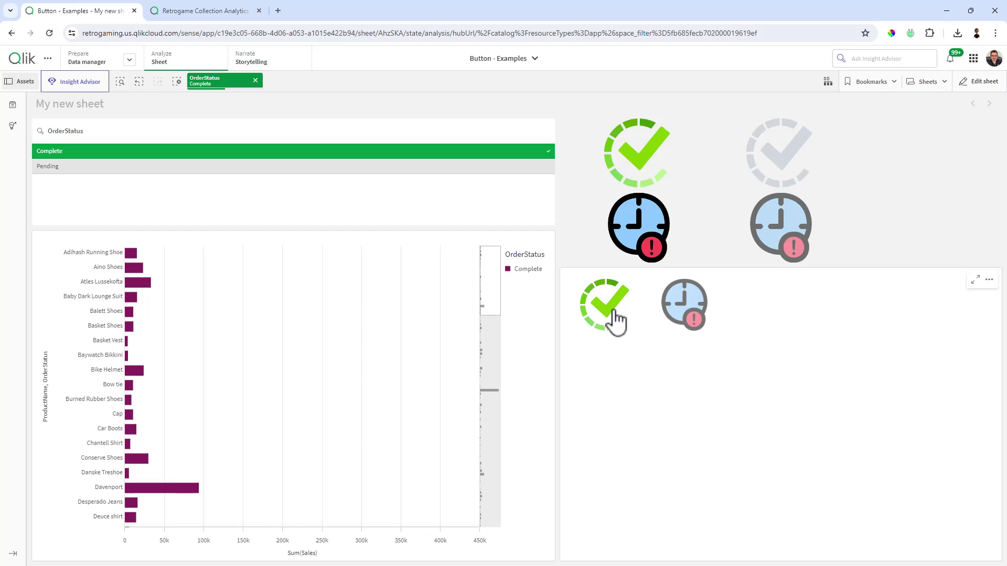
pyautogui.click(683, 318)
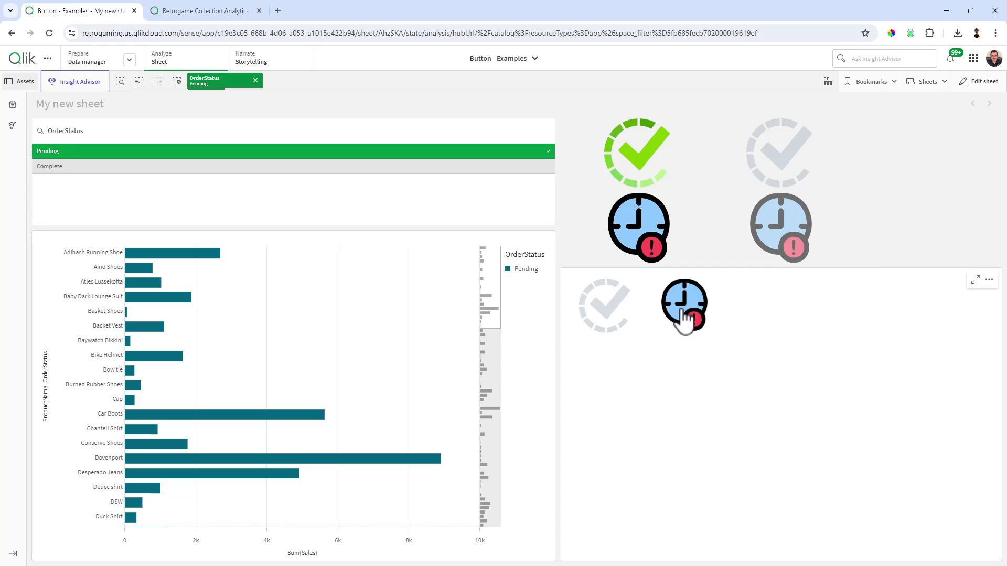
pyautogui.click(622, 314)
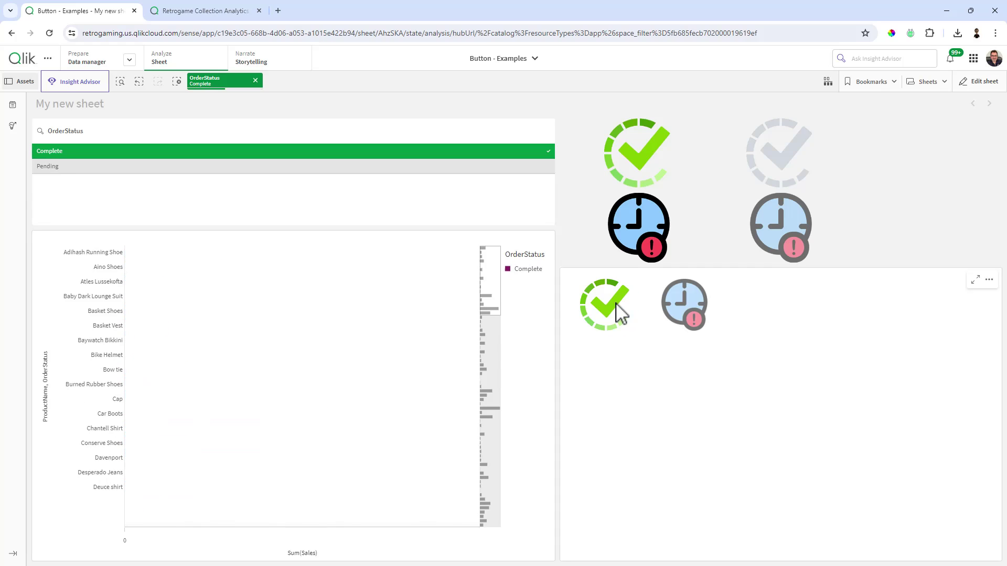
pyautogui.click(689, 321)
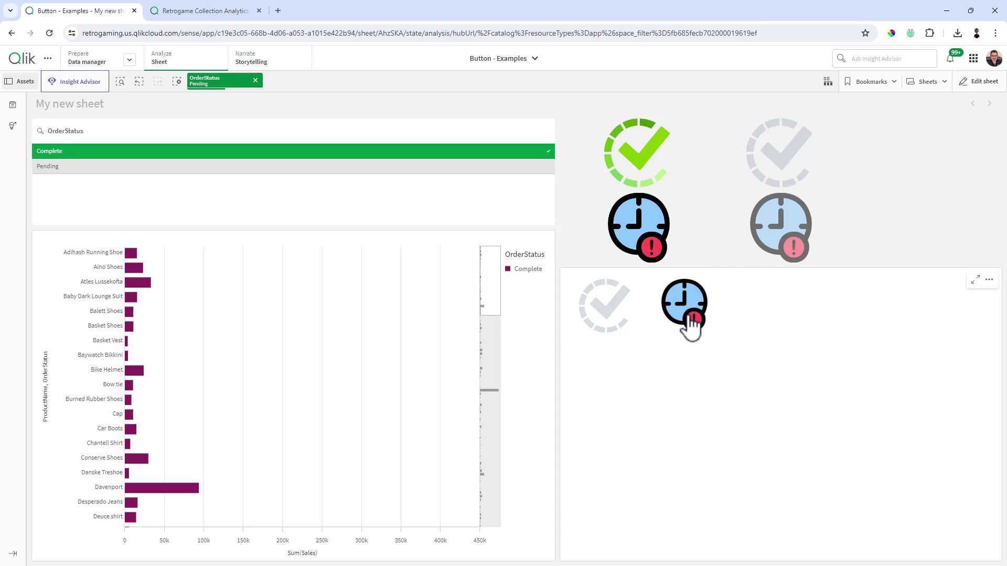
pyautogui.click(597, 314)
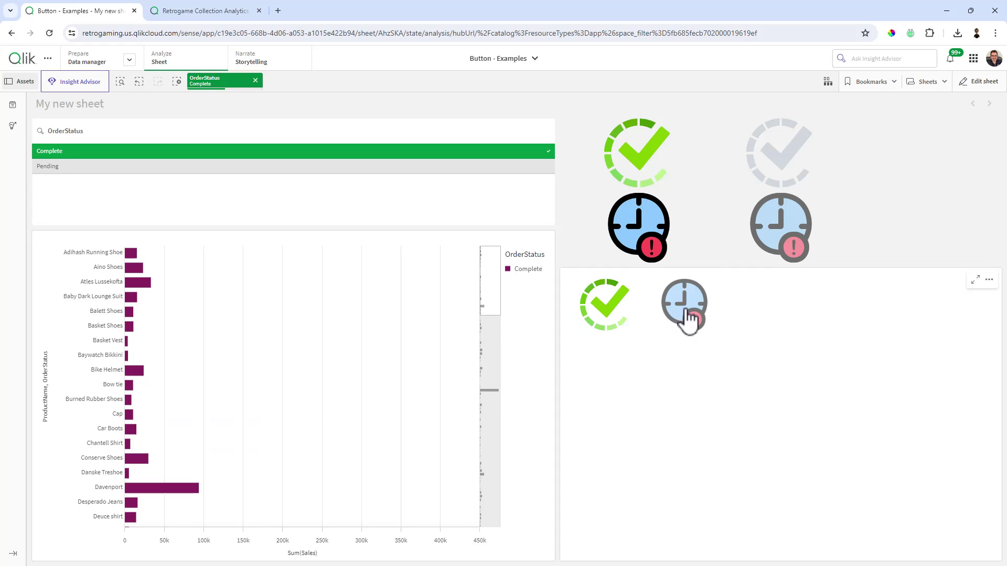
pyautogui.click(687, 319)
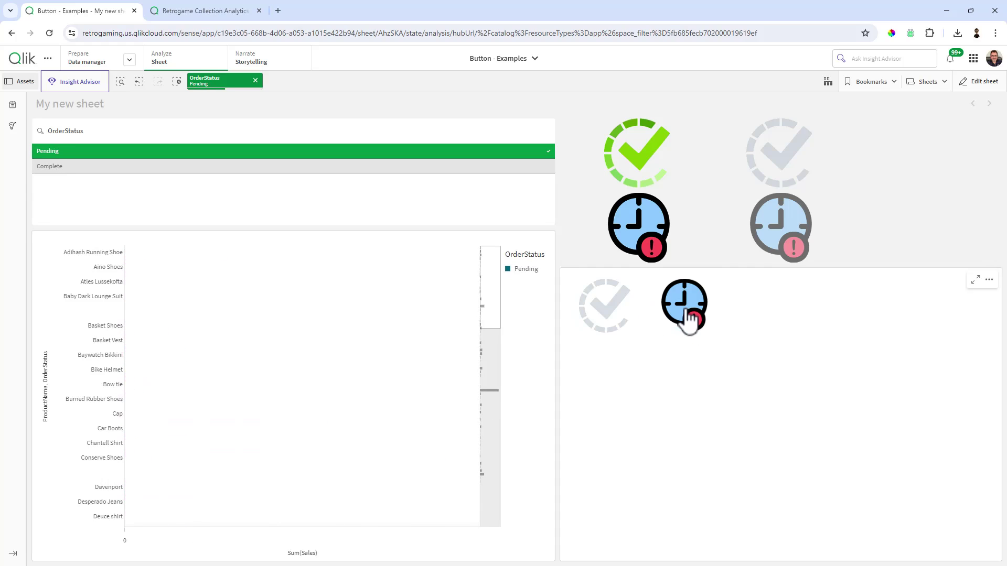
pyautogui.click(608, 318)
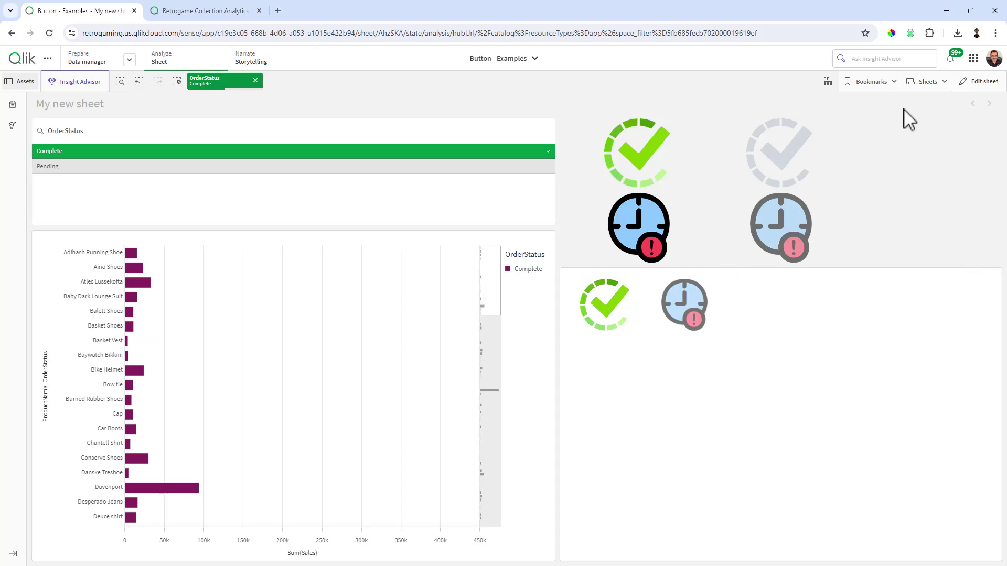
# Create My new sheet (1), open it in edit mode, and switch to Photoshop
pyautogui.click(918, 86)
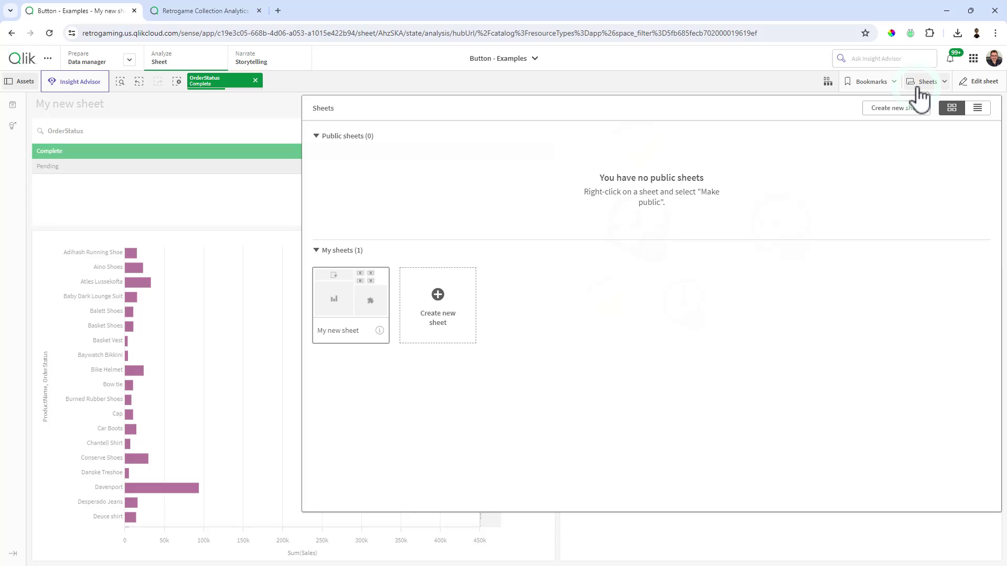
pyautogui.click(468, 308)
pyautogui.click(454, 307)
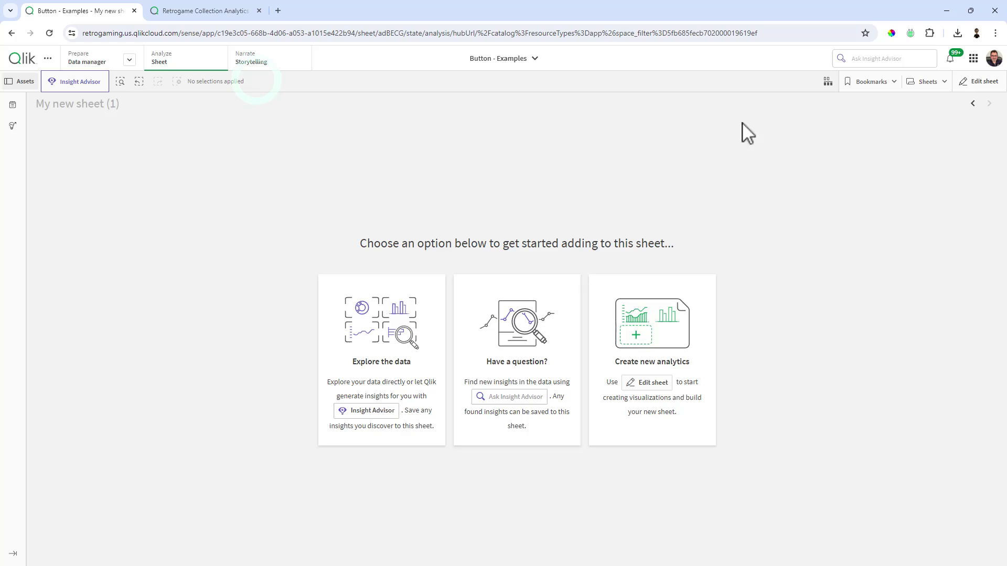
pyautogui.click(986, 82)
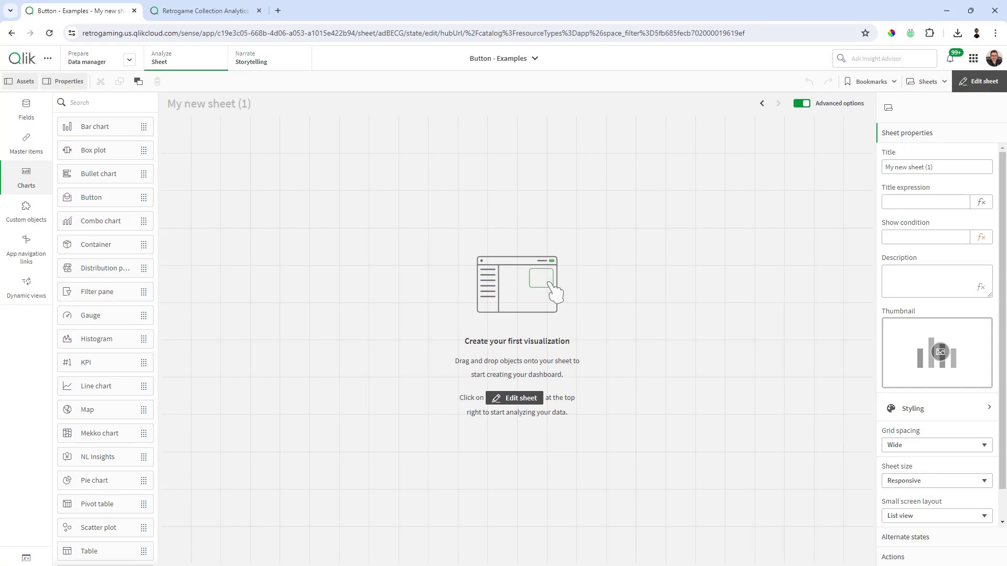
pyautogui.hotkey('alt', 'Tab')
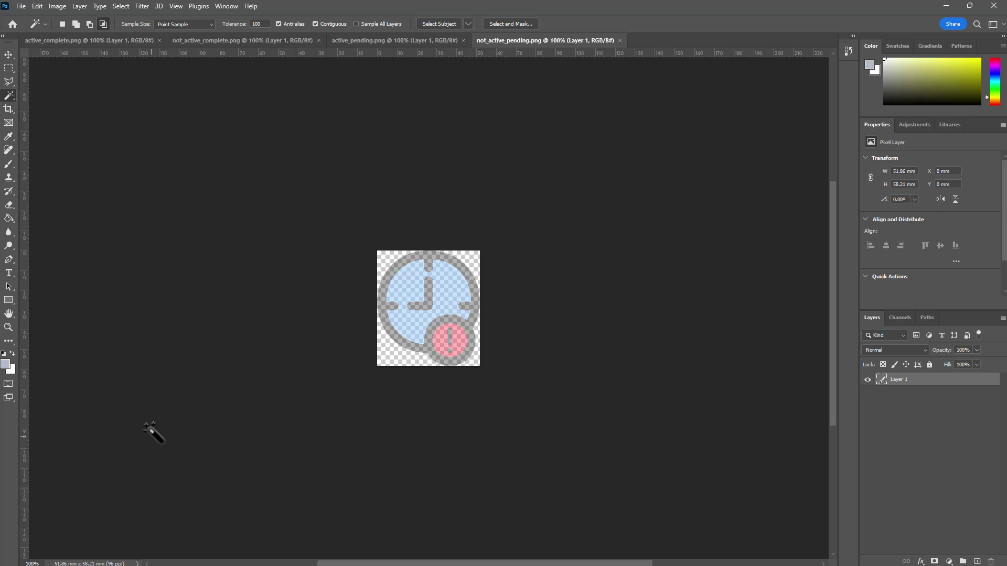
# View the active and not-active complete and pending icon images, then minimize Photoshop
pyautogui.click(105, 40)
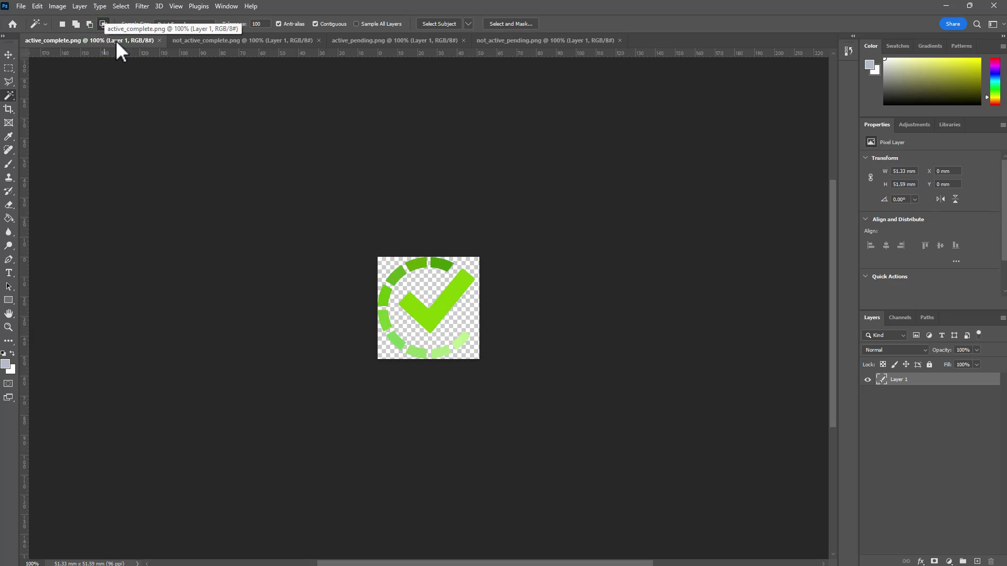
pyautogui.click(192, 42)
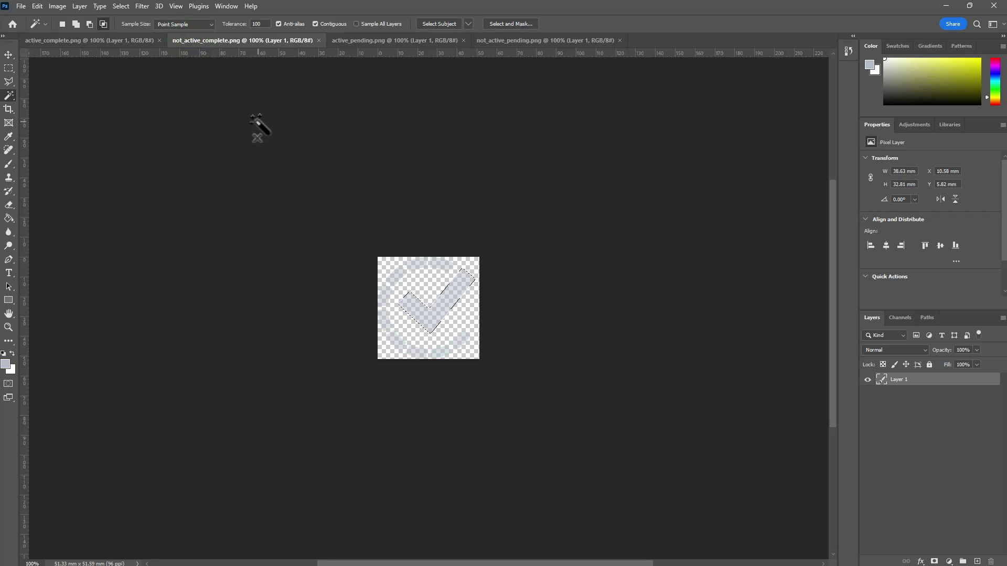
pyautogui.click(384, 41)
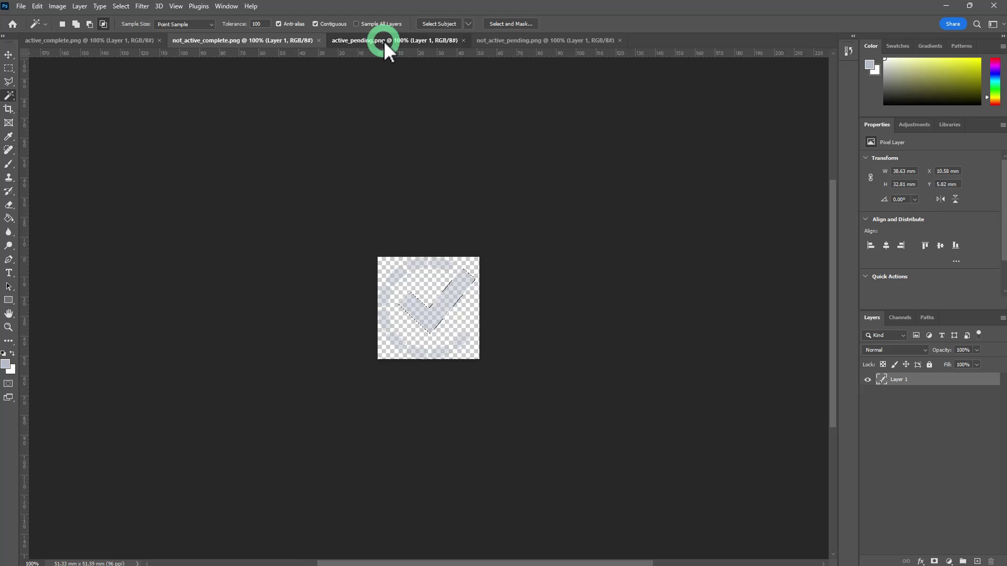
pyautogui.click(507, 41)
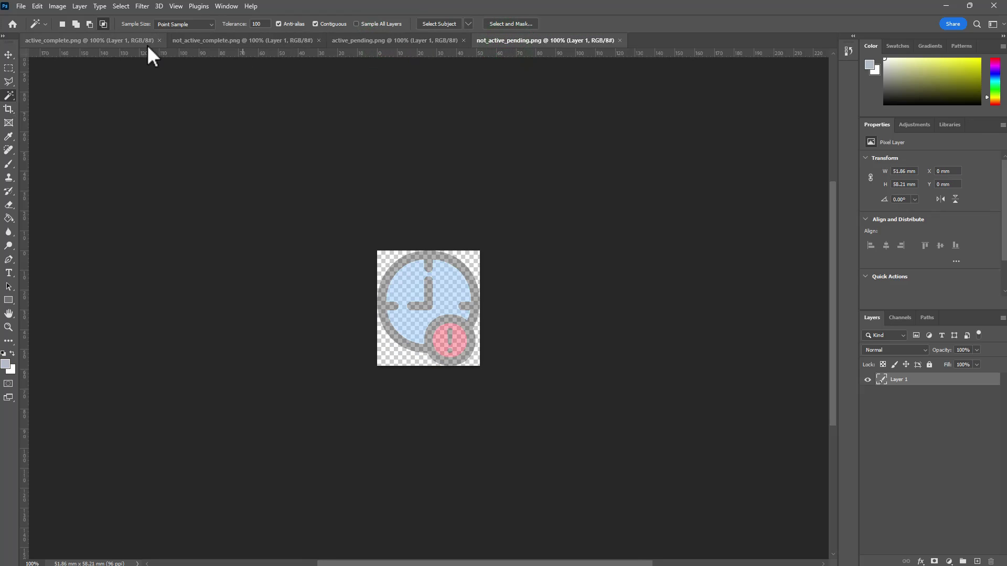
pyautogui.click(112, 42)
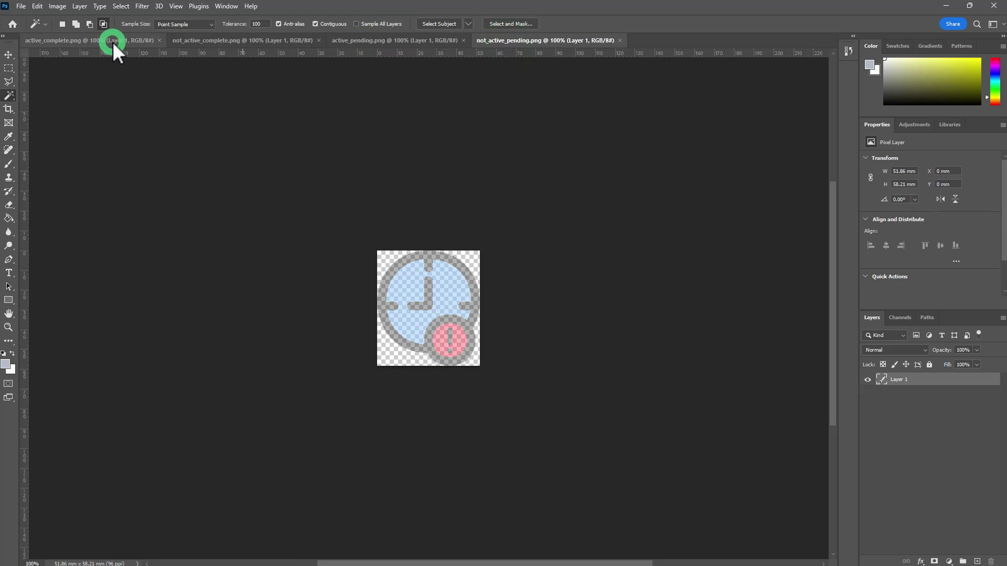
pyautogui.click(401, 39)
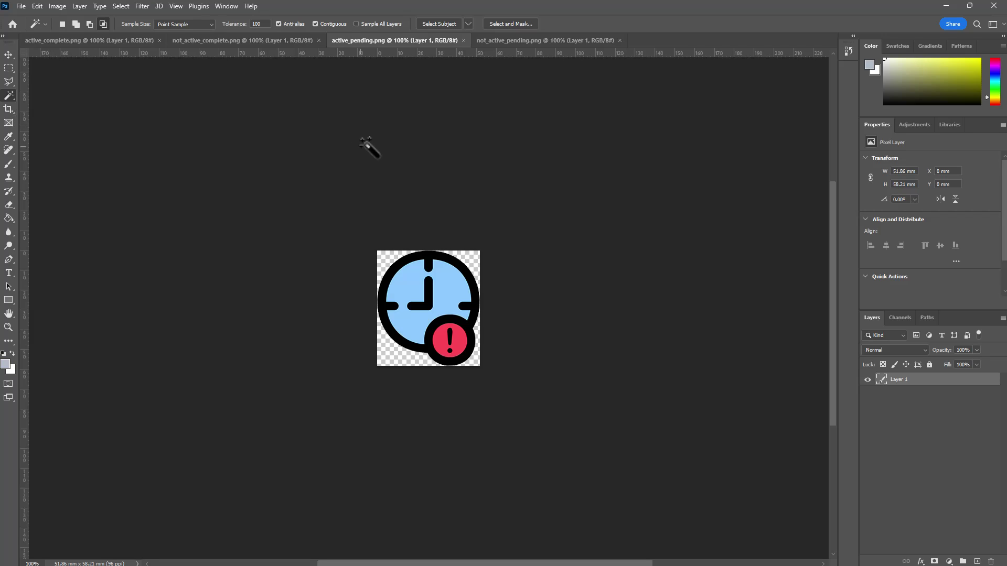
pyautogui.click(943, 5)
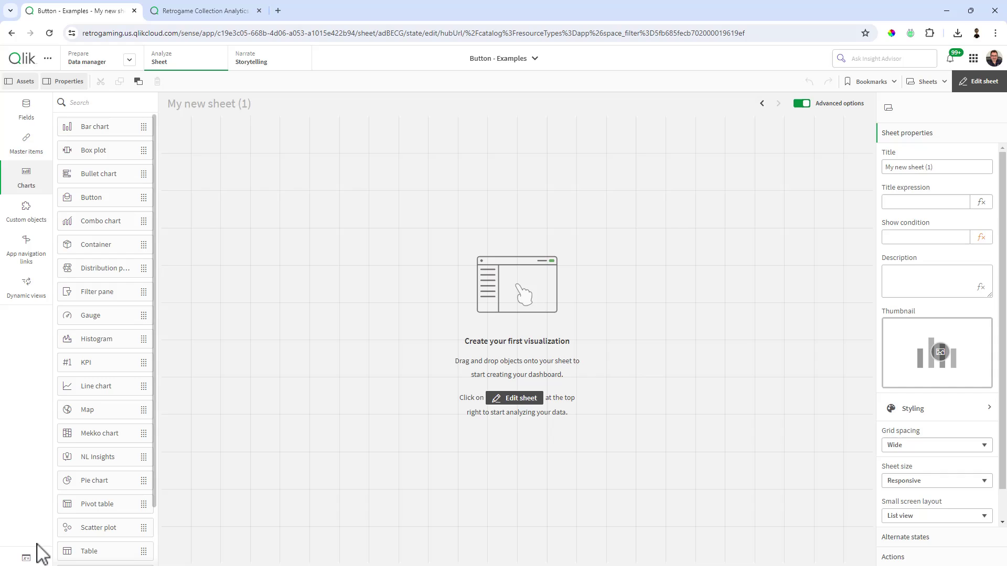
pyautogui.click(28, 557)
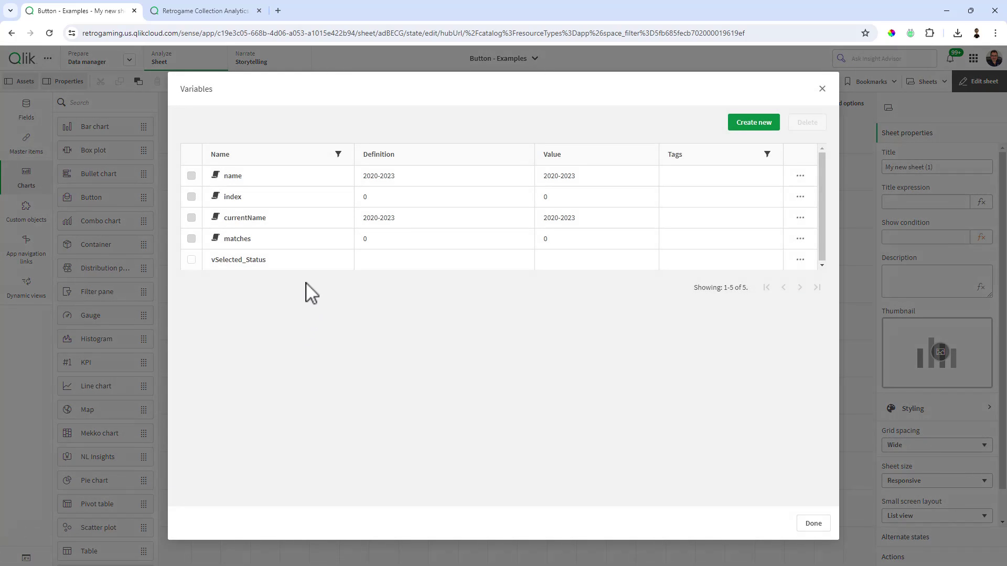
pyautogui.click(293, 266)
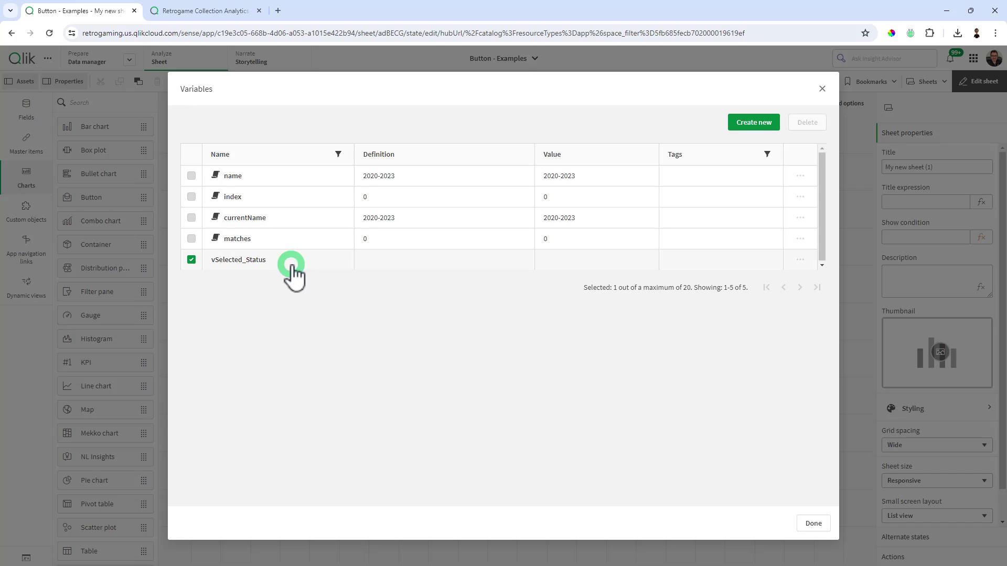
pyautogui.click(292, 266)
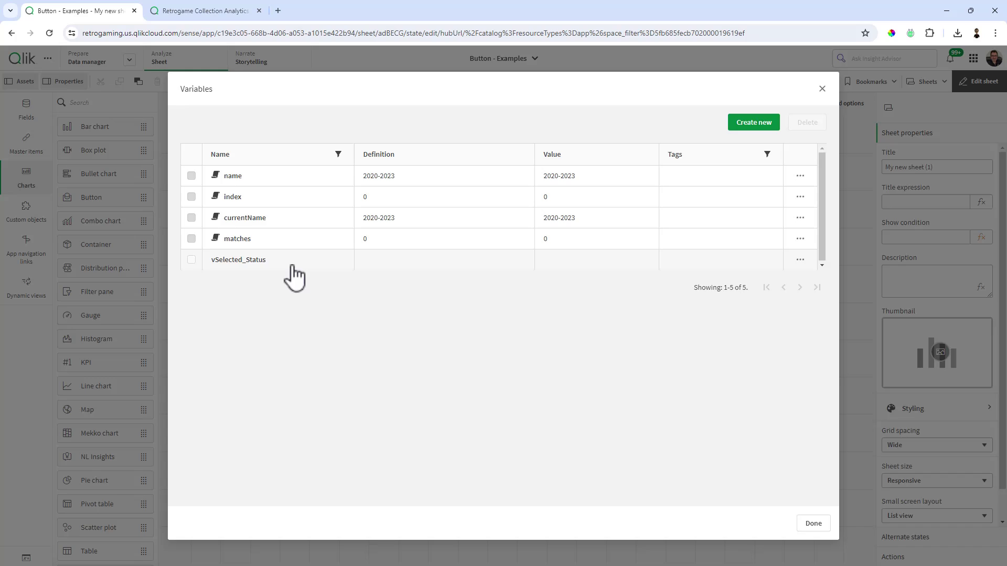
pyautogui.click(813, 524)
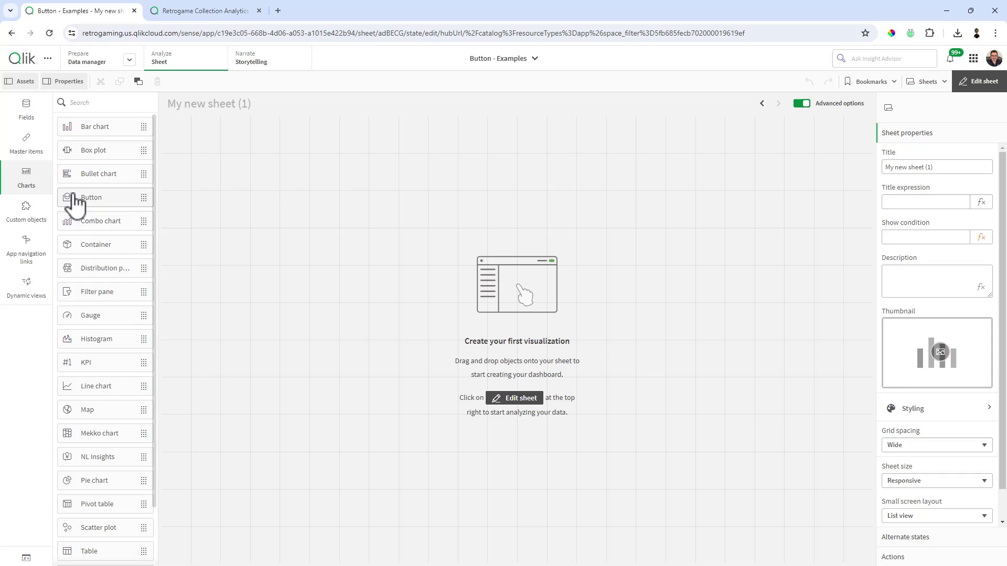
# Add a Button to My new sheet (1), turn Show titles off and clear its label
pyautogui.moveTo(89, 206); pyautogui.dragTo(271, 254)
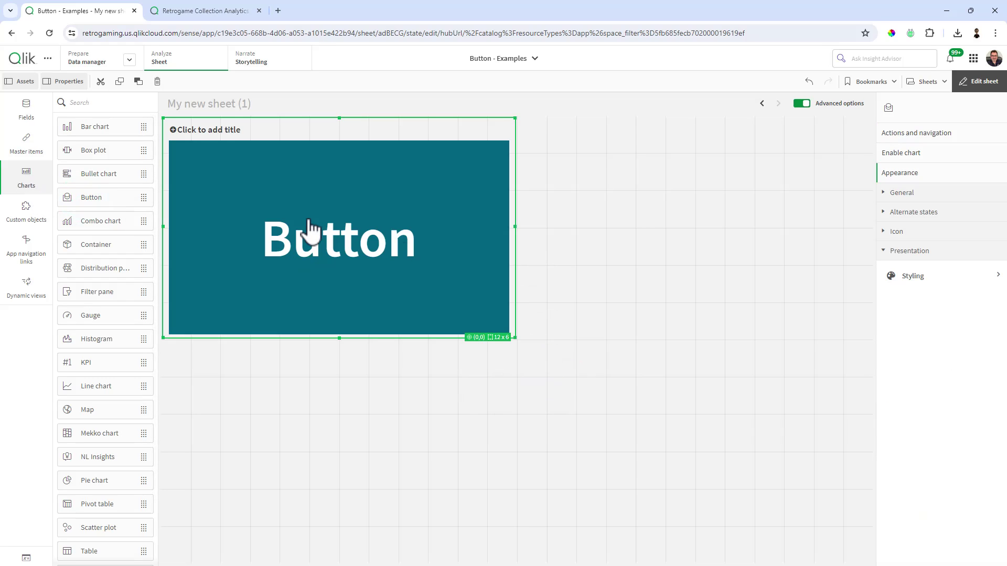
pyautogui.click(901, 193)
pyautogui.click(992, 219)
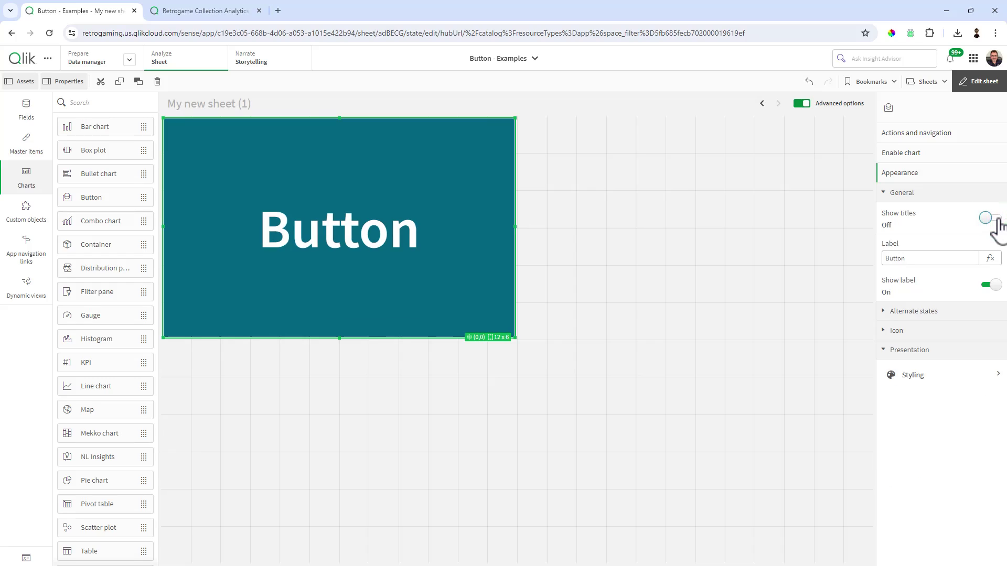
pyautogui.doubleClick(932, 258)
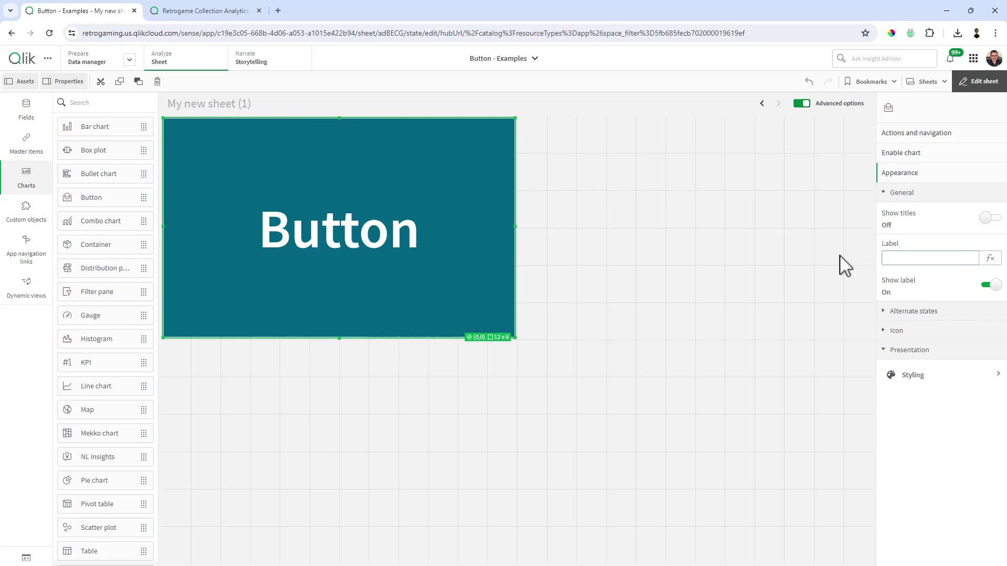
# Set the button's background image to active_complete.png from the Media library
pyautogui.click(915, 377)
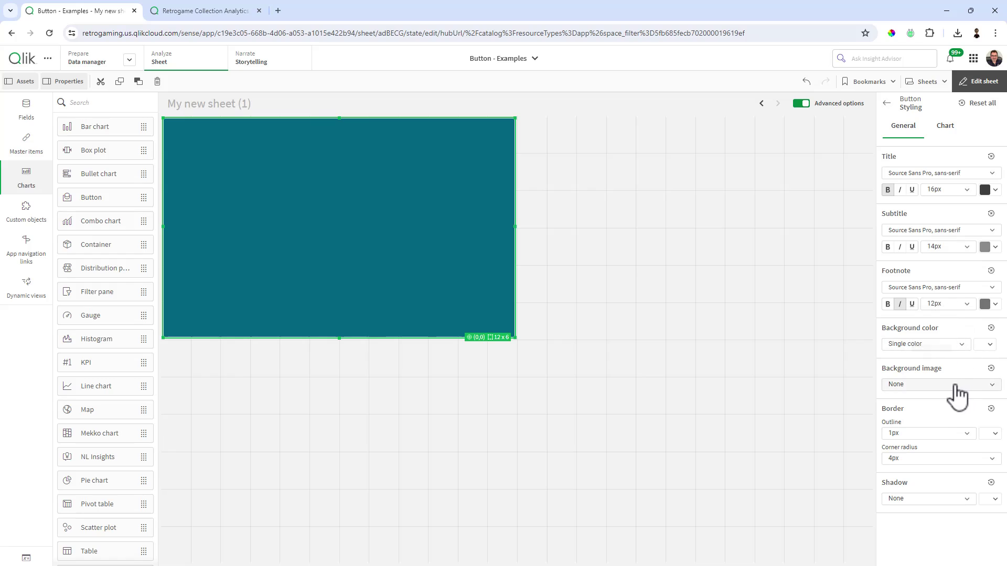
pyautogui.click(988, 345)
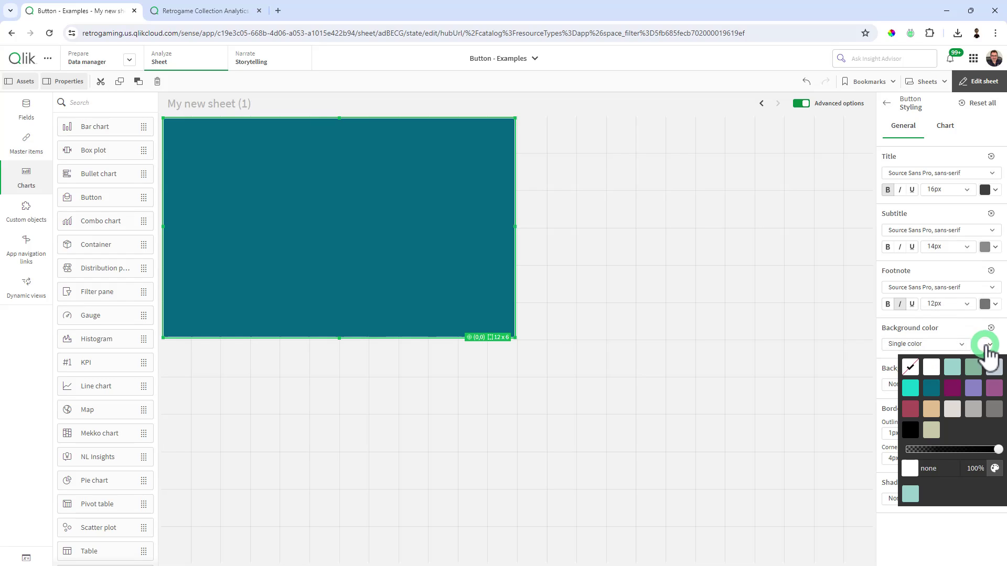
pyautogui.click(852, 361)
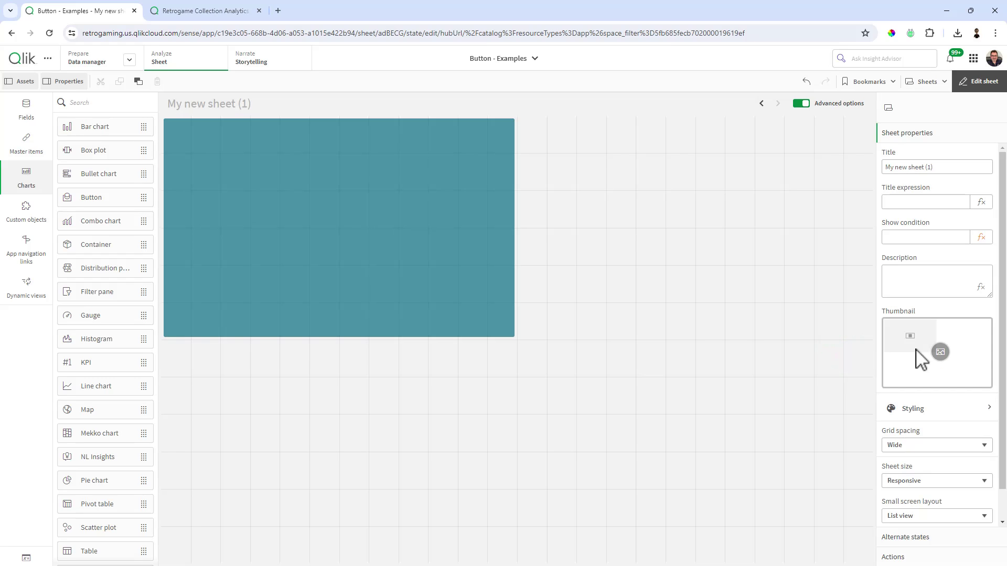
pyautogui.click(919, 410)
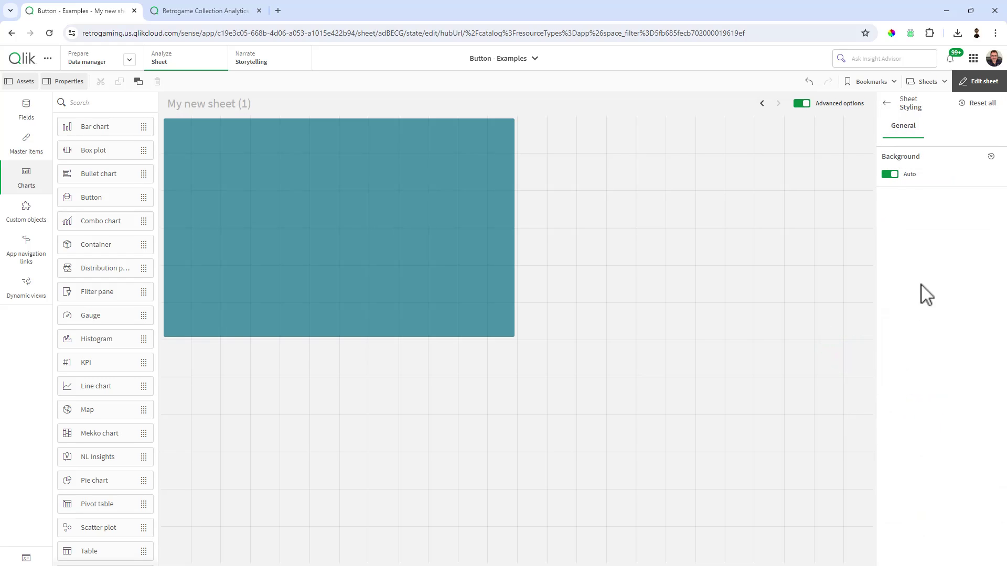
pyautogui.click(502, 193)
pyautogui.click(926, 378)
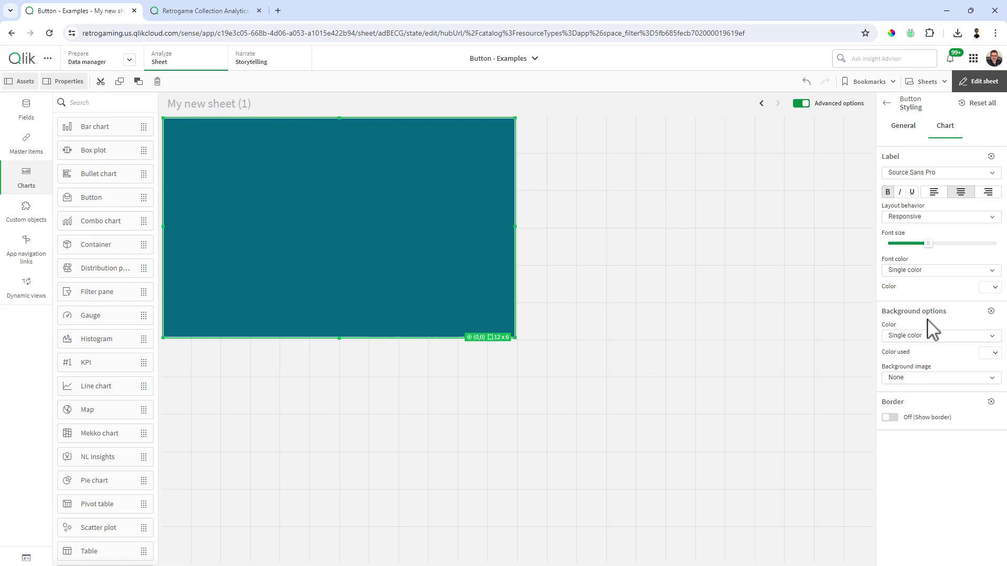
pyautogui.click(950, 378)
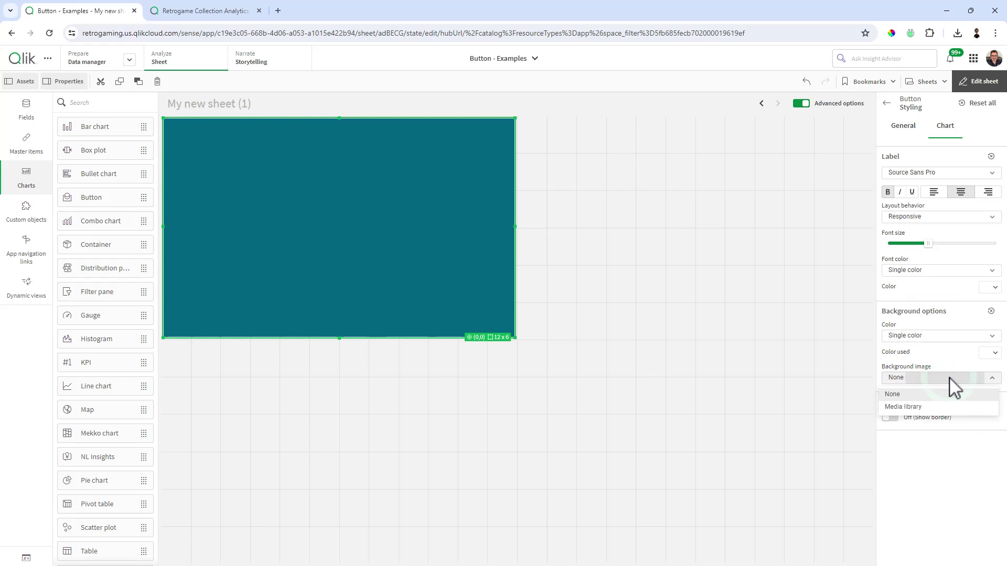
pyautogui.click(935, 407)
pyautogui.click(942, 425)
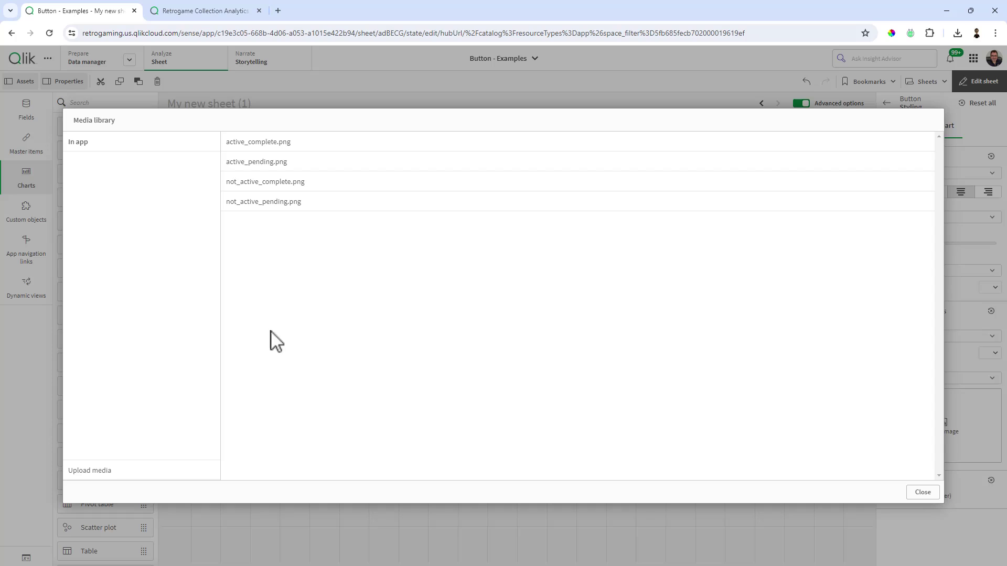
pyautogui.click(275, 146)
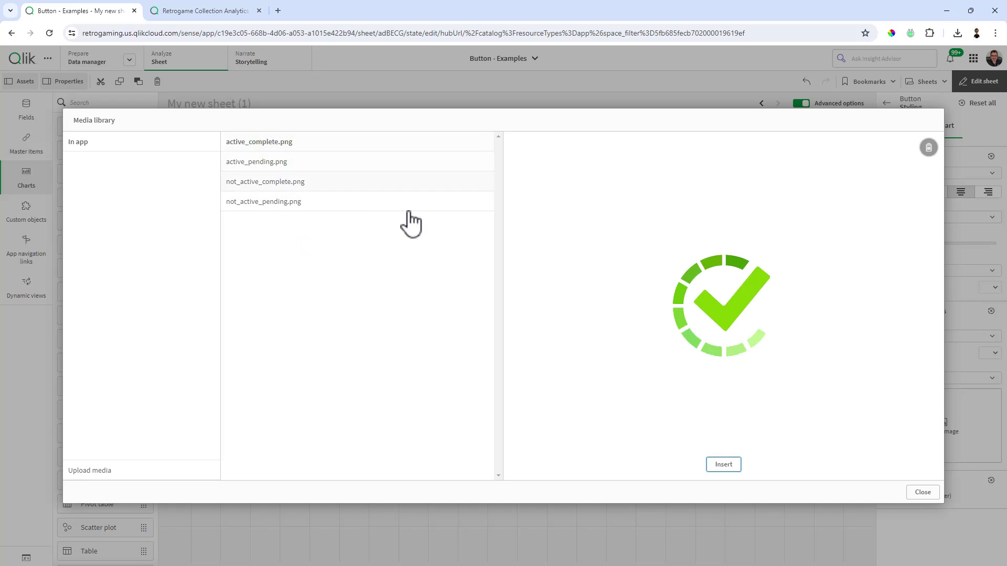
pyautogui.click(722, 463)
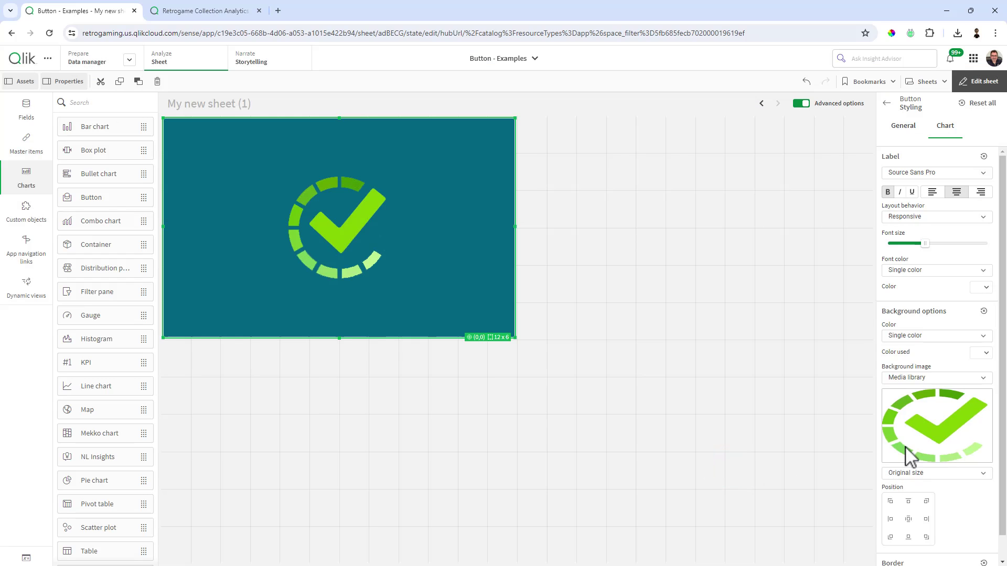
# Make the button background transparent with the colour expression argb(0,0,0,0)
pyautogui.click(944, 339)
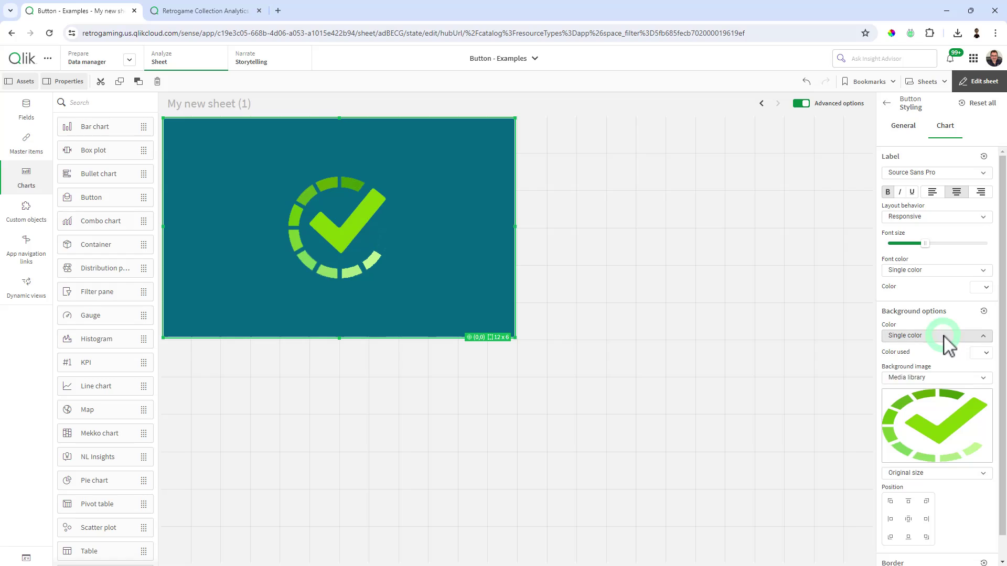
pyautogui.click(950, 352)
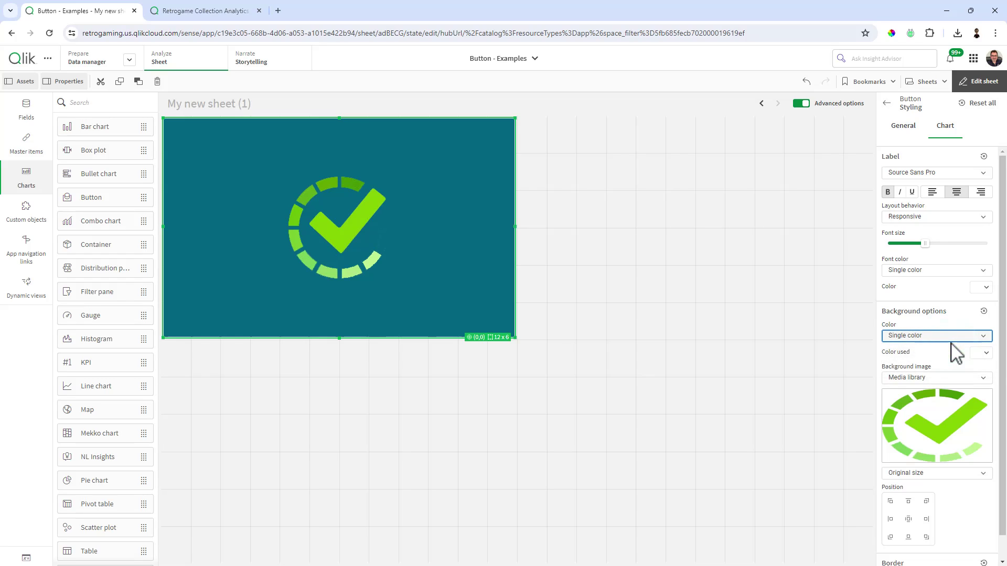
pyautogui.click(986, 352)
pyautogui.click(911, 373)
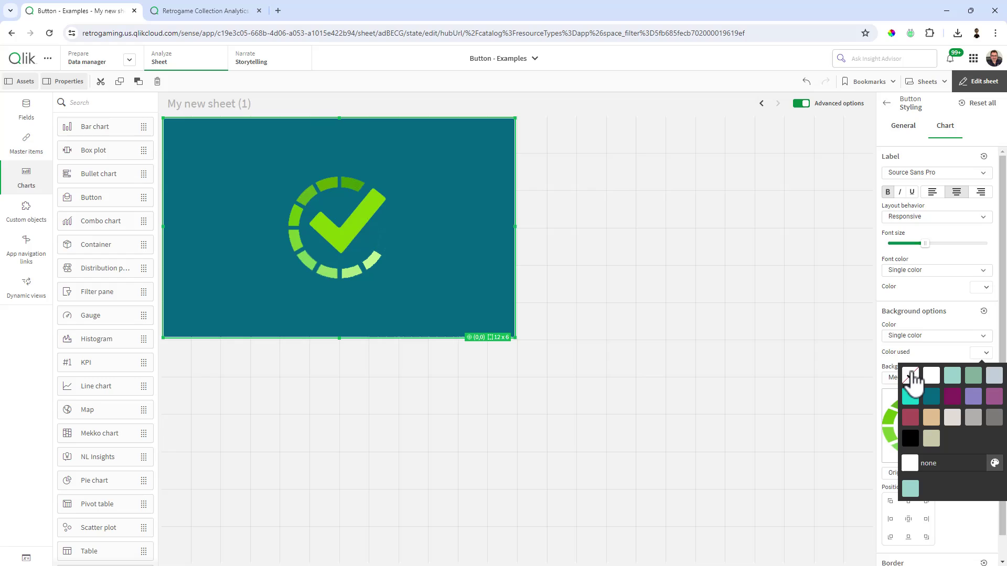
pyautogui.click(952, 375)
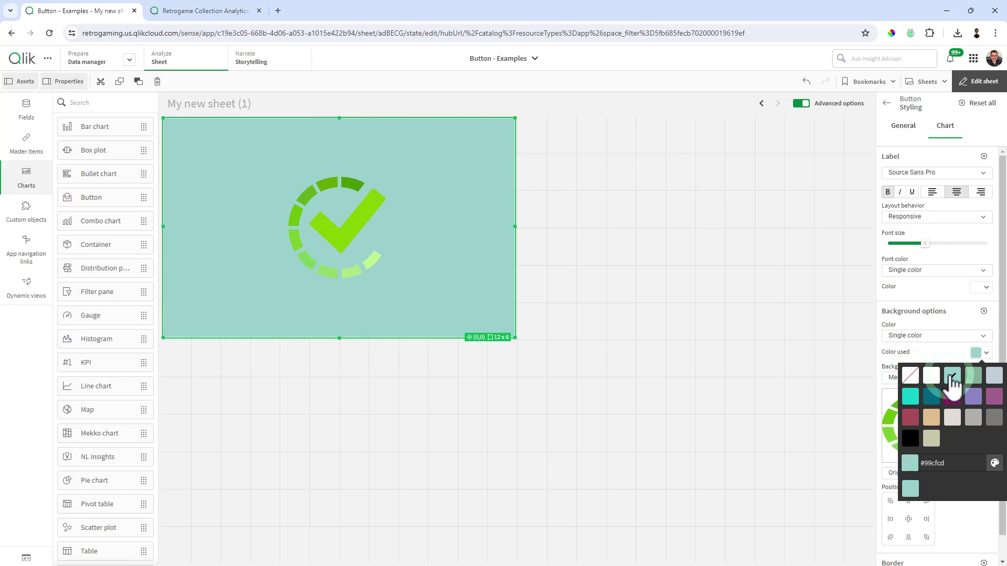
pyautogui.click(910, 375)
pyautogui.click(938, 352)
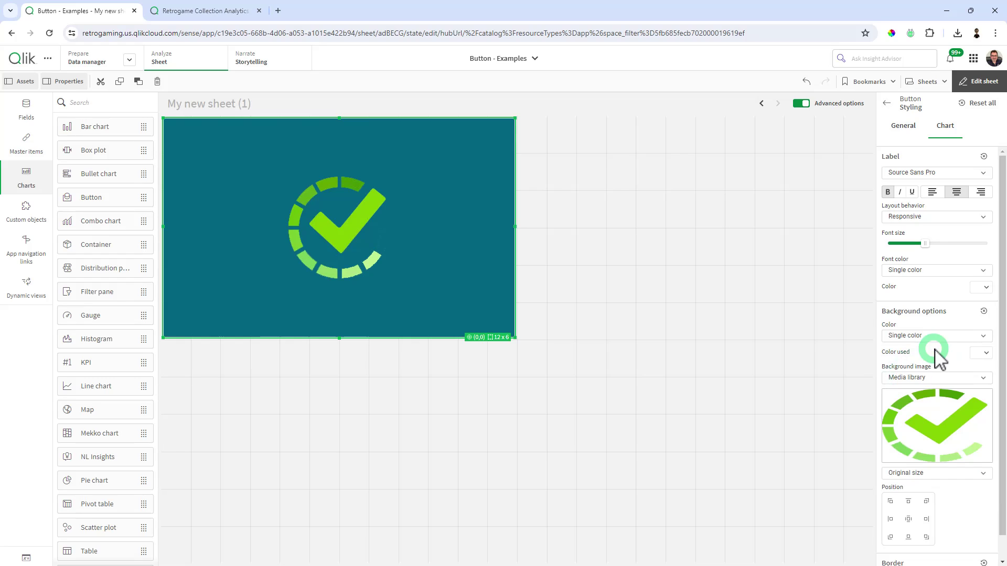
pyautogui.click(944, 336)
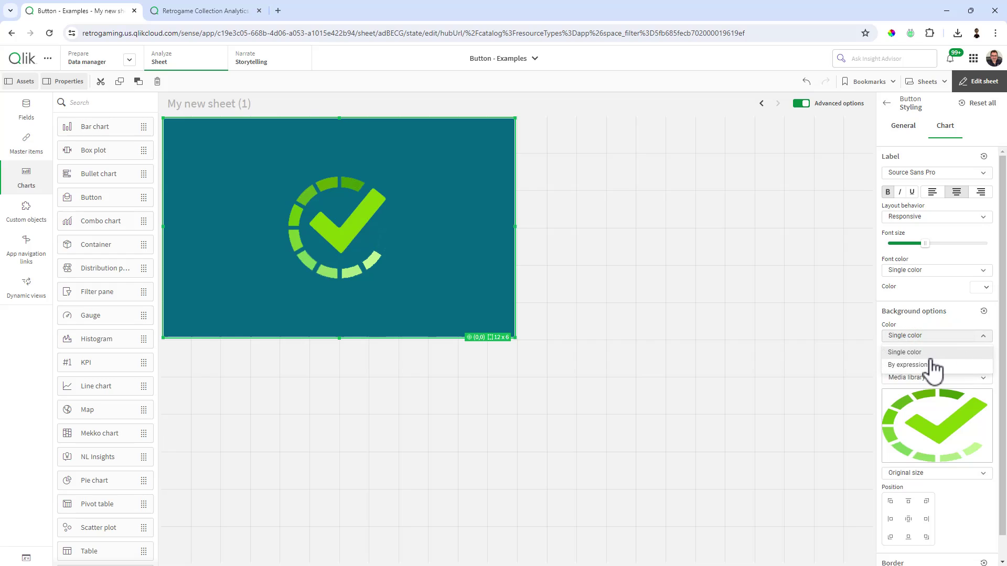
pyautogui.click(934, 361)
pyautogui.click(921, 353)
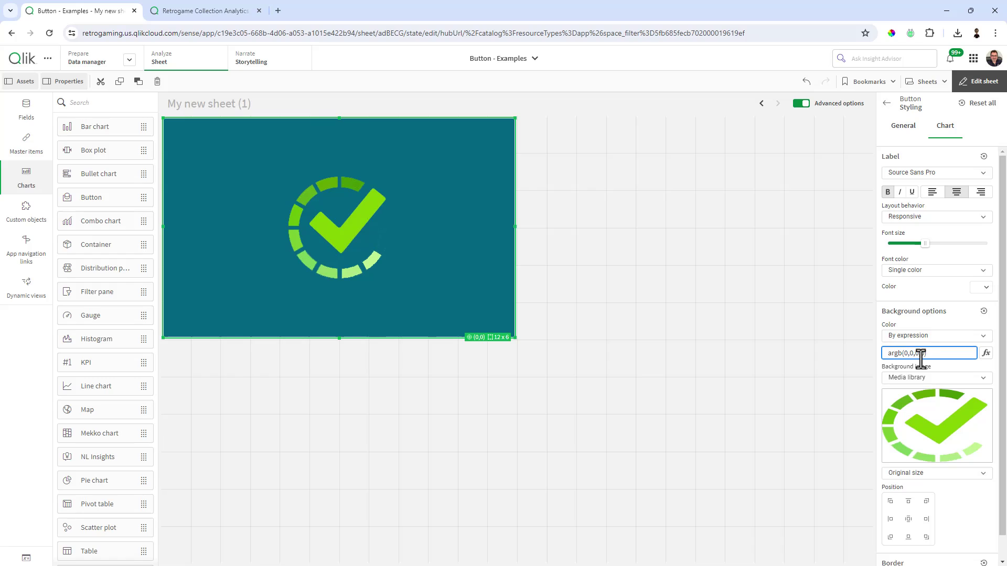
pyautogui.click(789, 367)
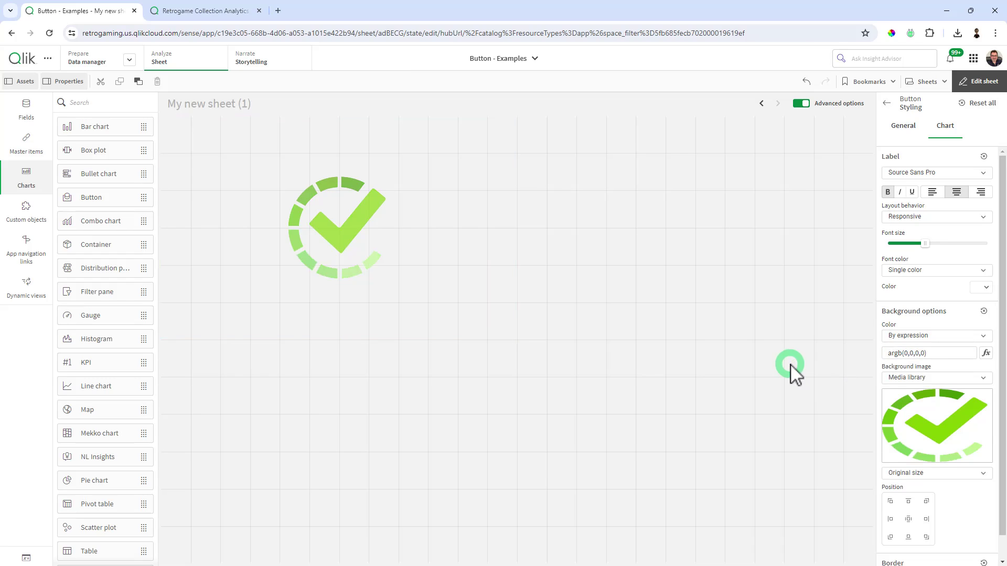
# Shrink the button to a small top-left tile and set the image sizing to Always fit
pyautogui.click(397, 252)
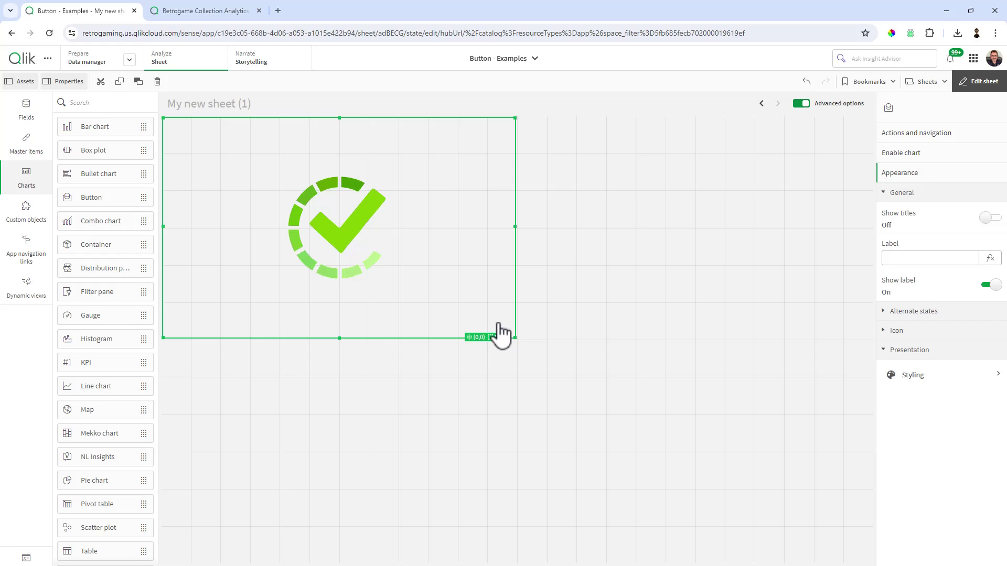
pyautogui.moveTo(514, 336); pyautogui.dragTo(284, 213)
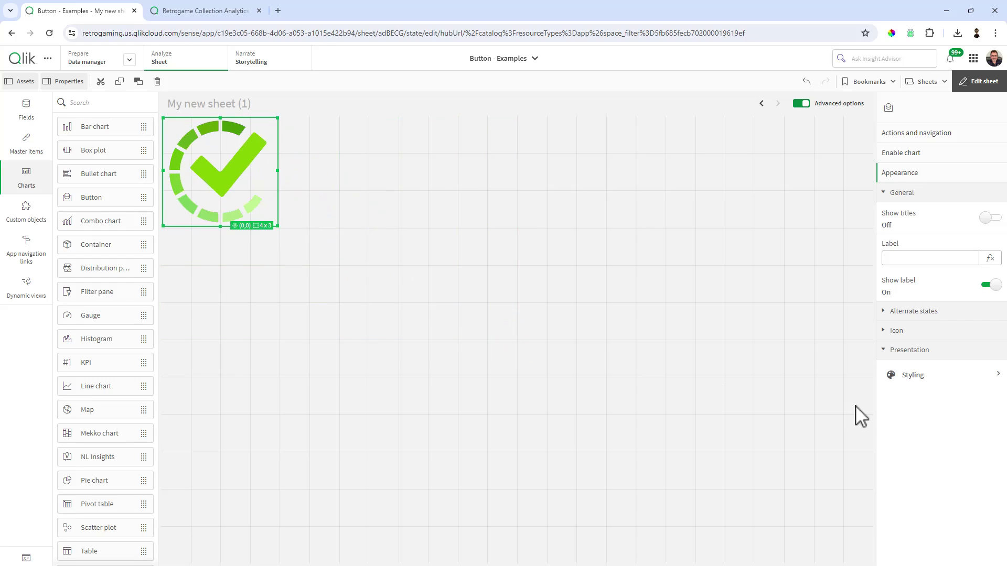
pyautogui.click(919, 378)
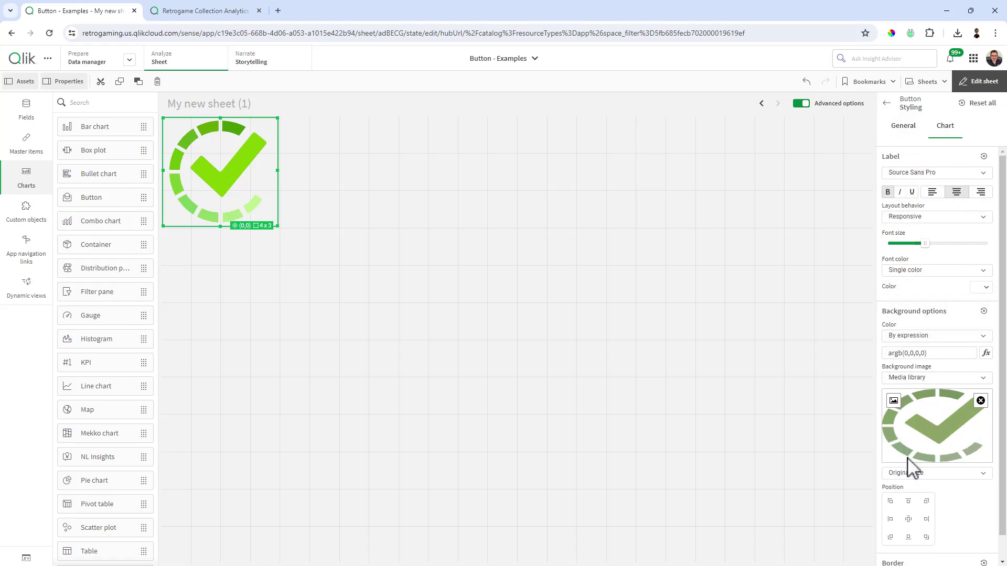
pyautogui.click(907, 473)
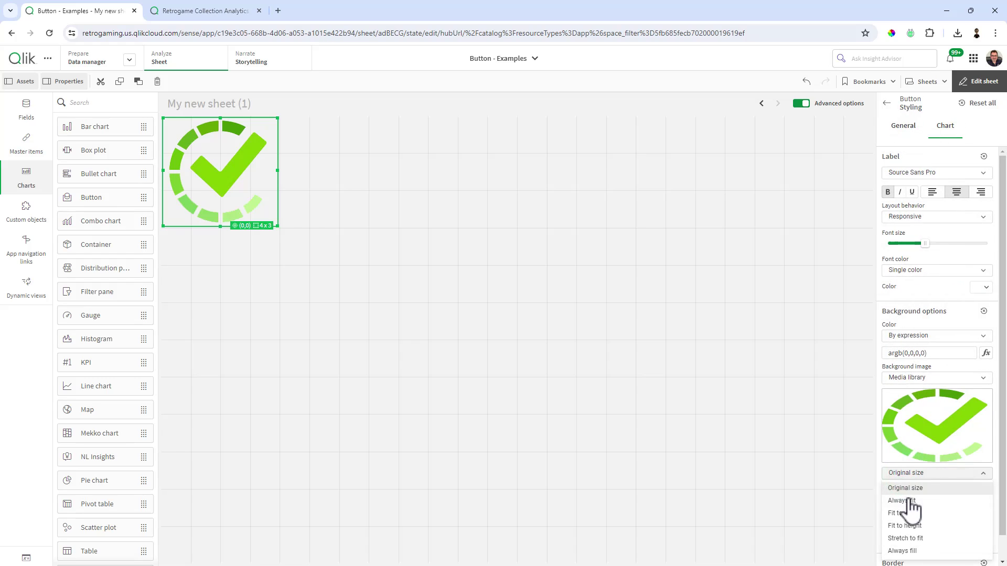
pyautogui.click(908, 501)
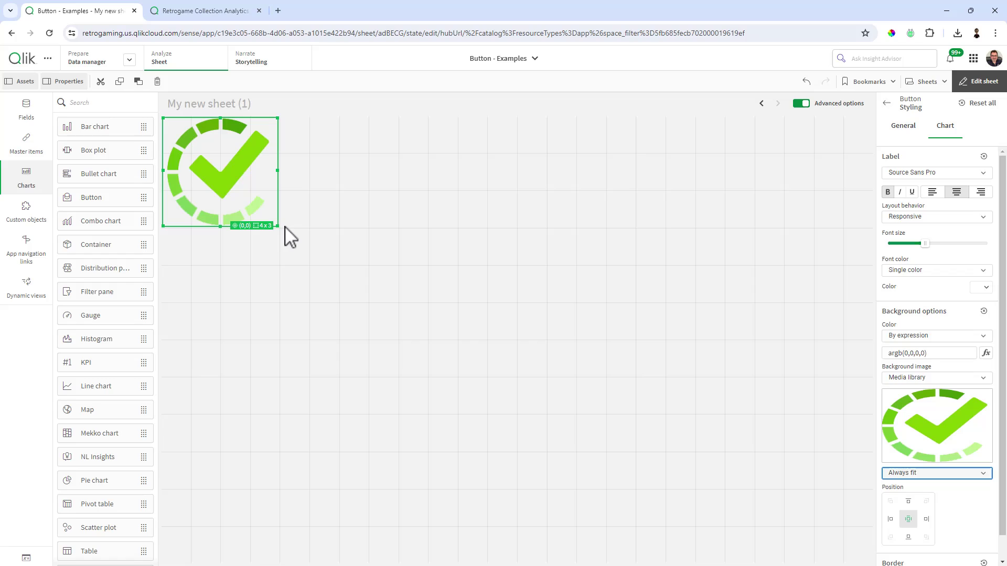
pyautogui.moveTo(276, 224); pyautogui.dragTo(231, 191)
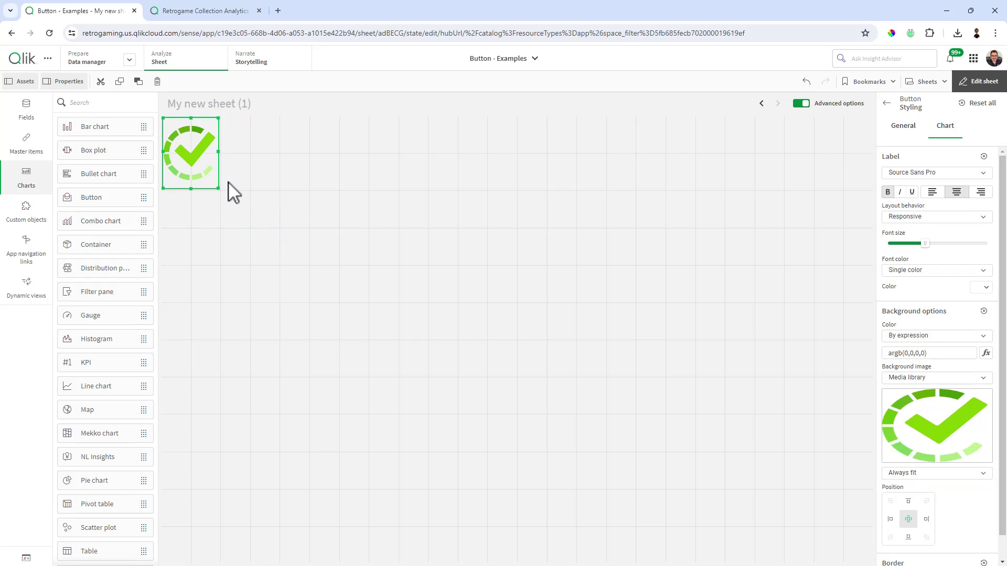
pyautogui.click(274, 198)
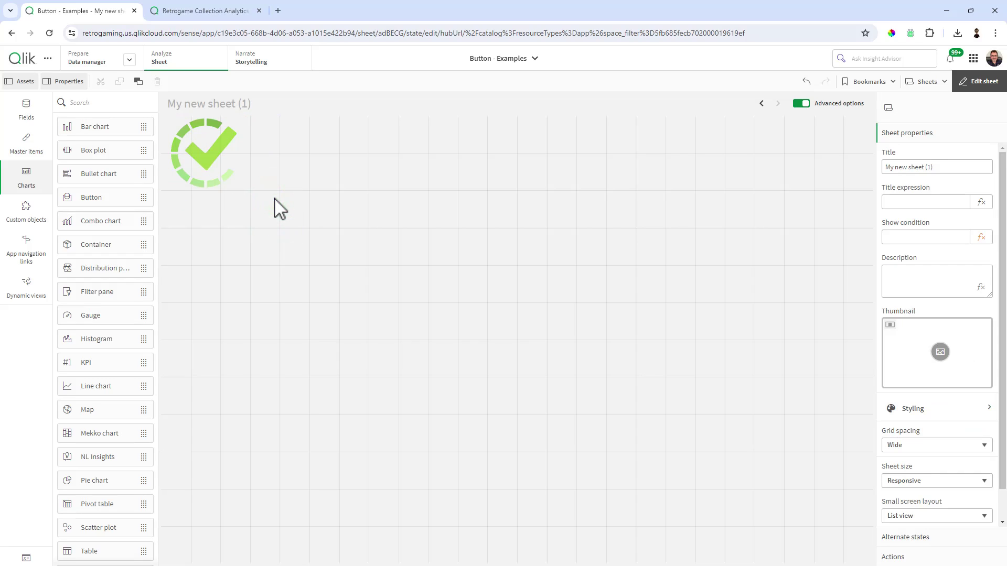
# Add a Set variable value action that sets vSelected_Status to Complete
pyautogui.click(198, 159)
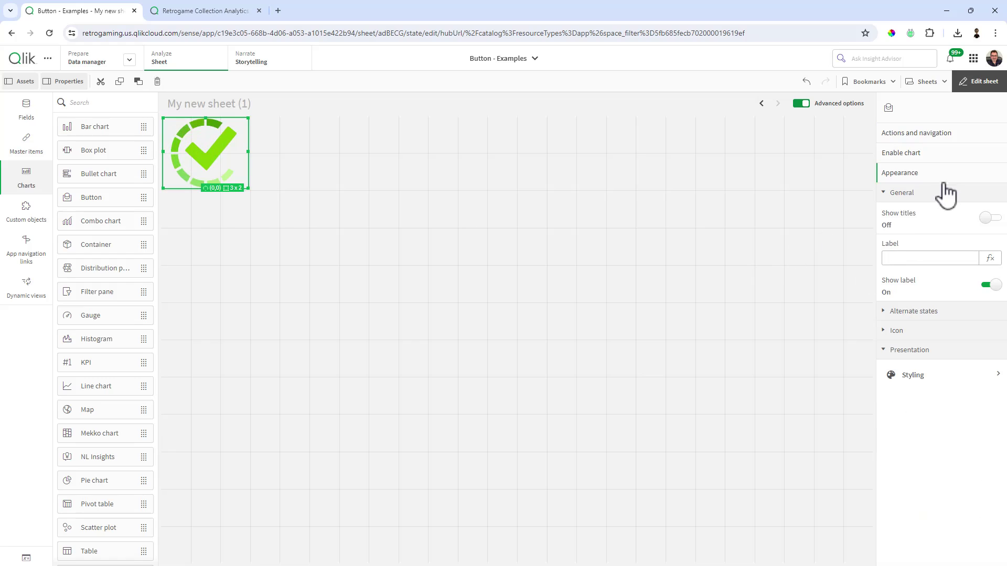
pyautogui.click(932, 133)
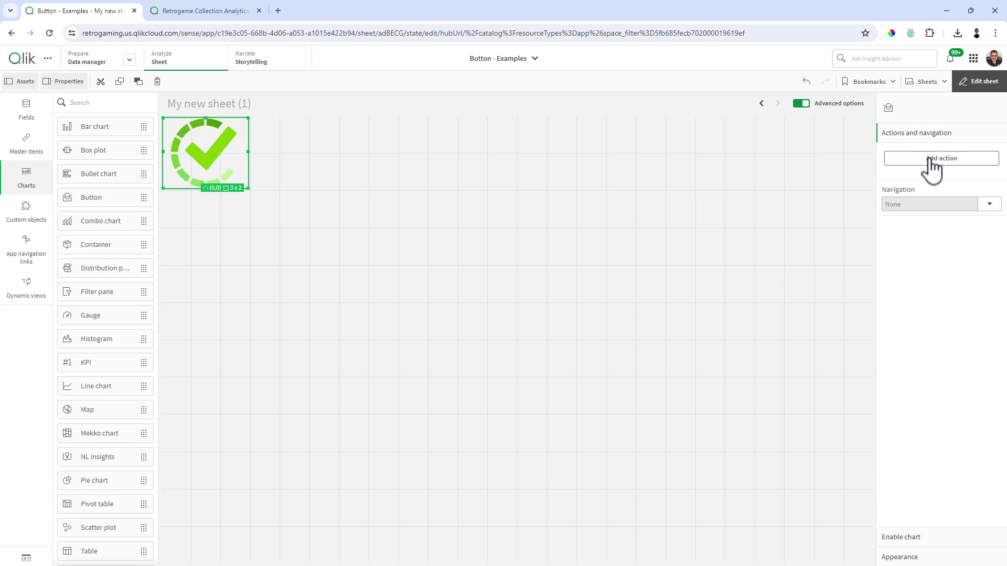
pyautogui.click(932, 160)
pyautogui.click(983, 225)
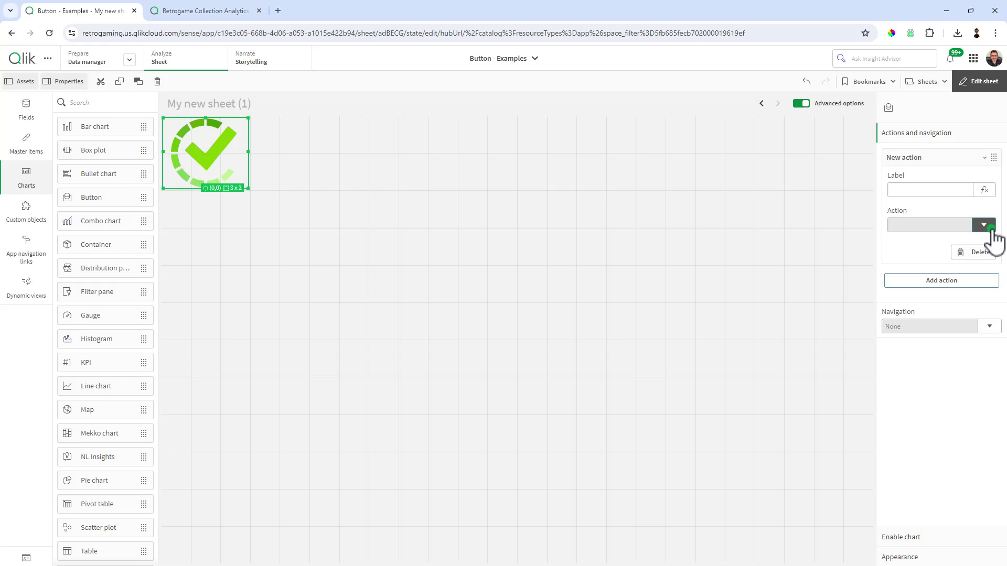
pyautogui.scroll(-4, 988, 291)
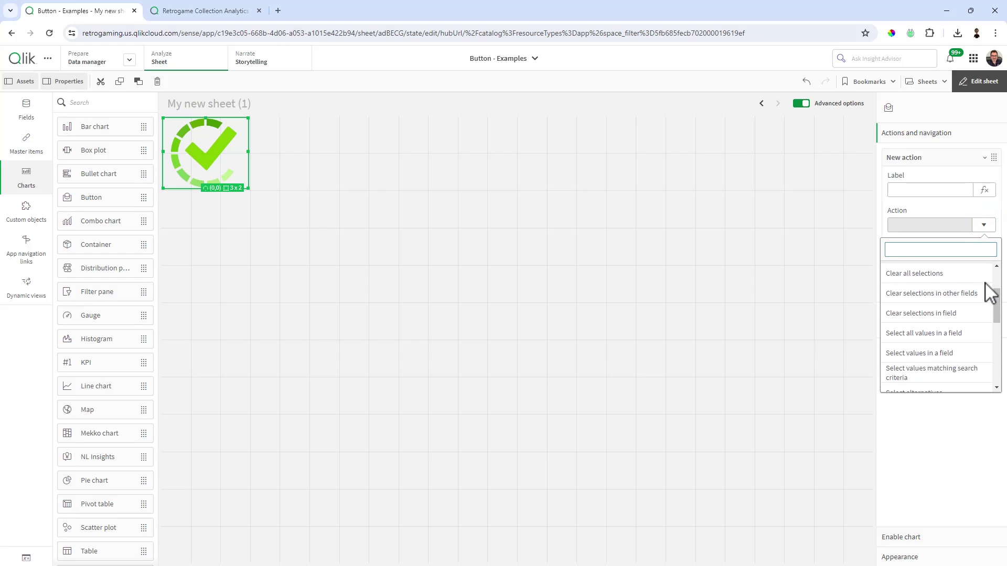
pyautogui.scroll(-5, 990, 292)
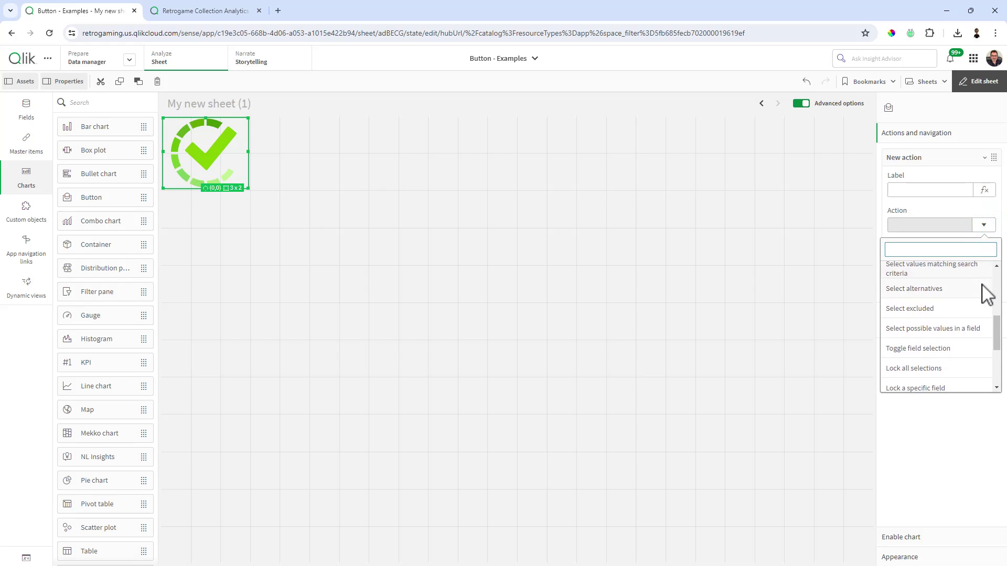
pyautogui.scroll(-4, 983, 301)
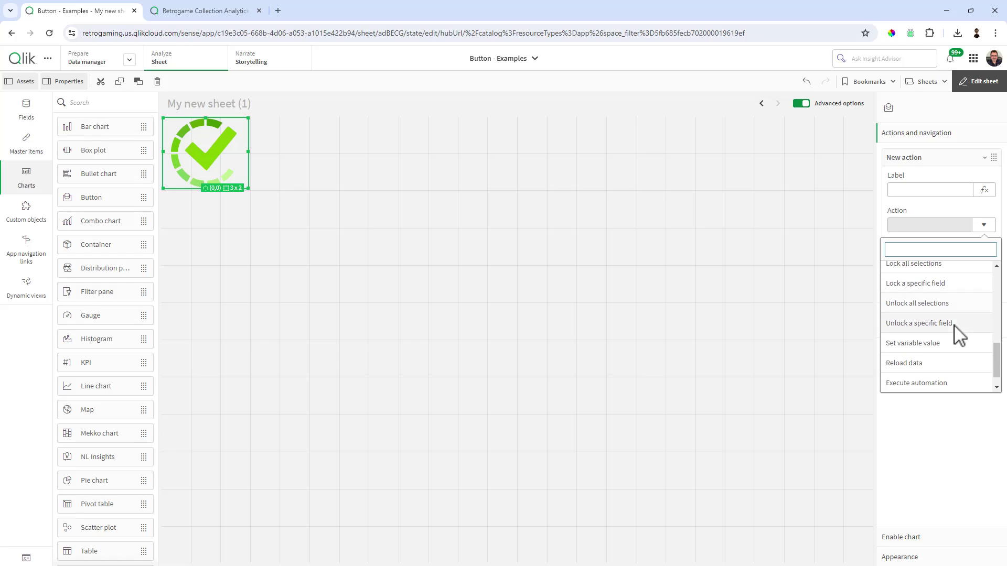
pyautogui.click(950, 342)
pyautogui.click(985, 262)
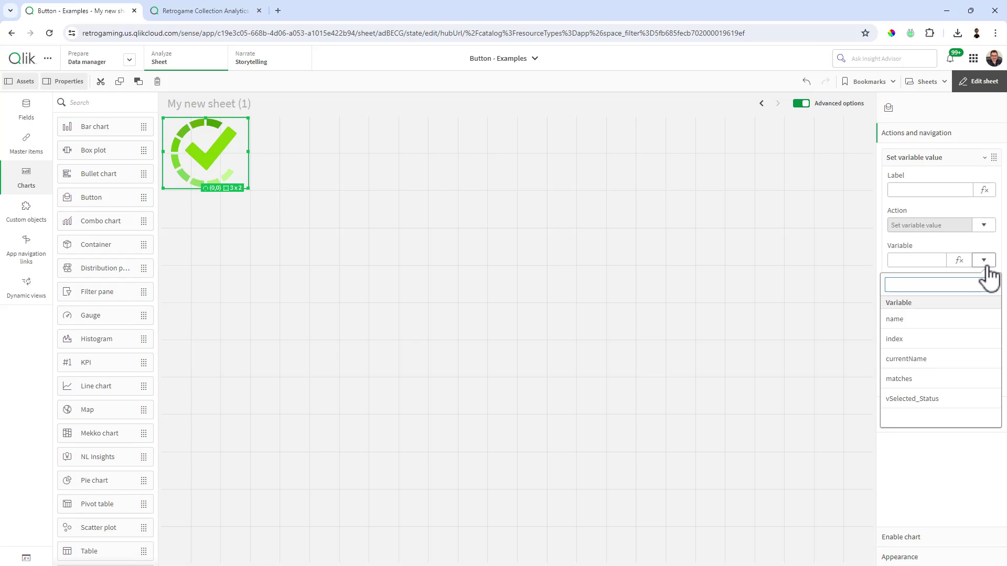
pyautogui.click(940, 400)
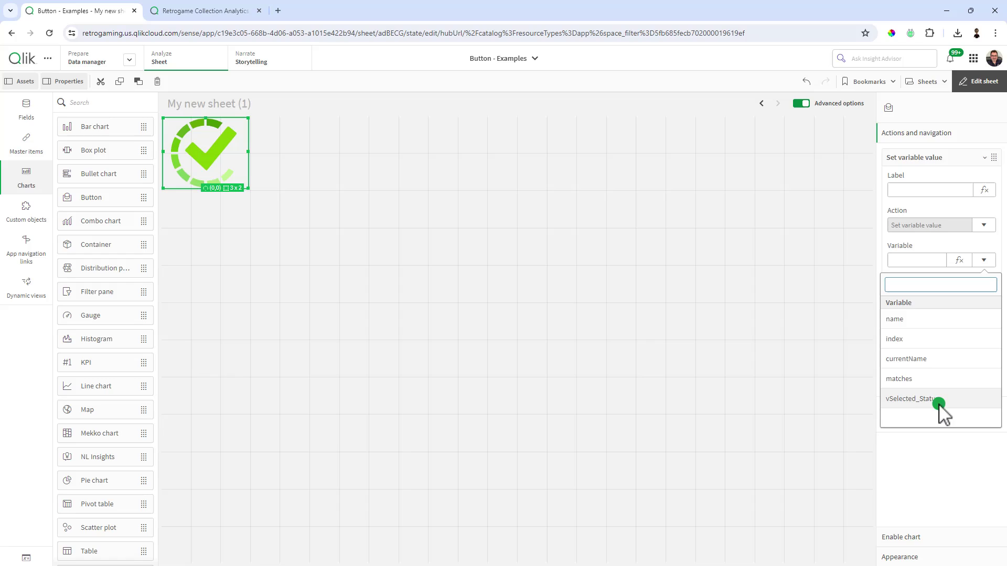
pyautogui.click(915, 317)
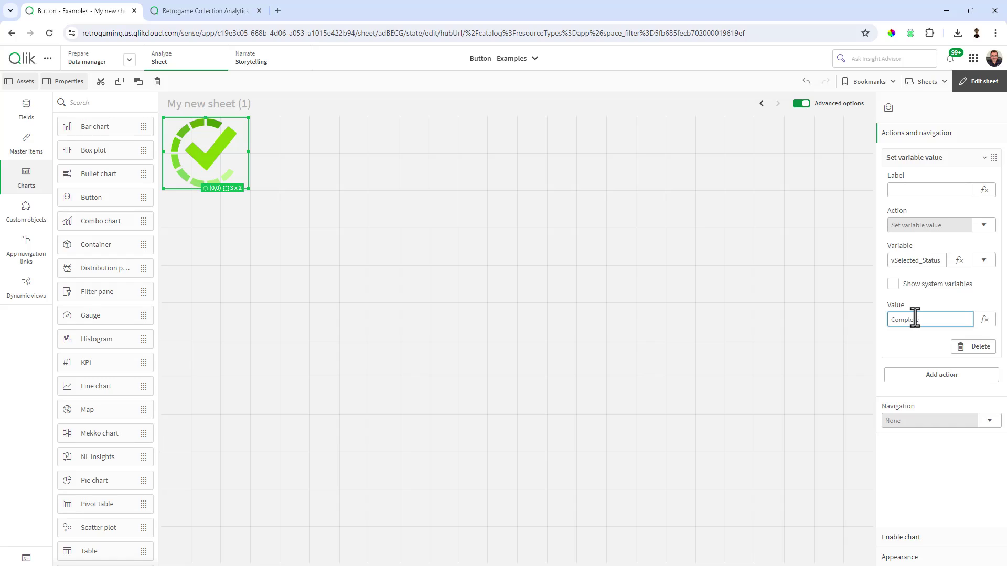
pyautogui.click(962, 297)
# Add a Select values in a field action selecting Complete in OrderStatus
pyautogui.click(943, 375)
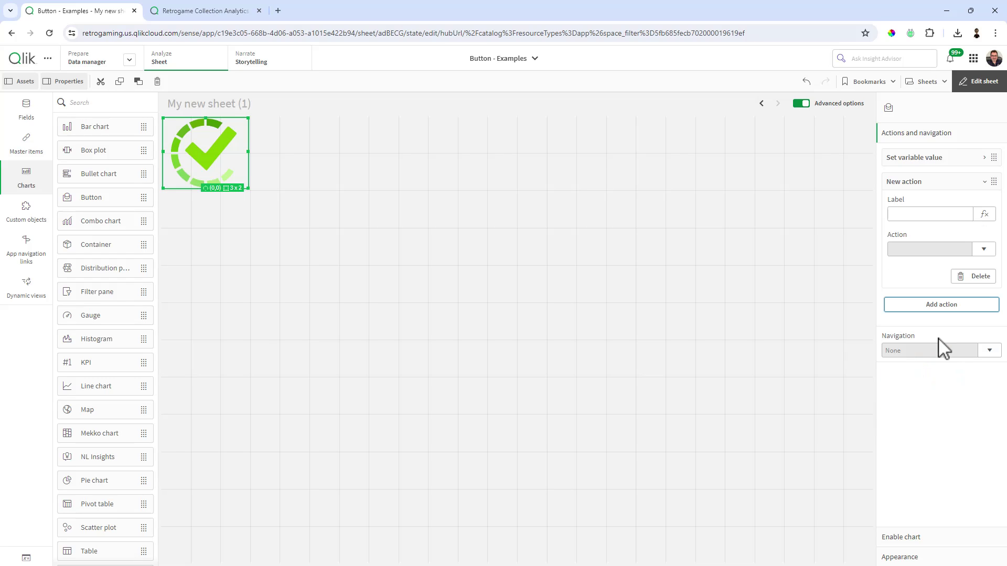
pyautogui.click(983, 249)
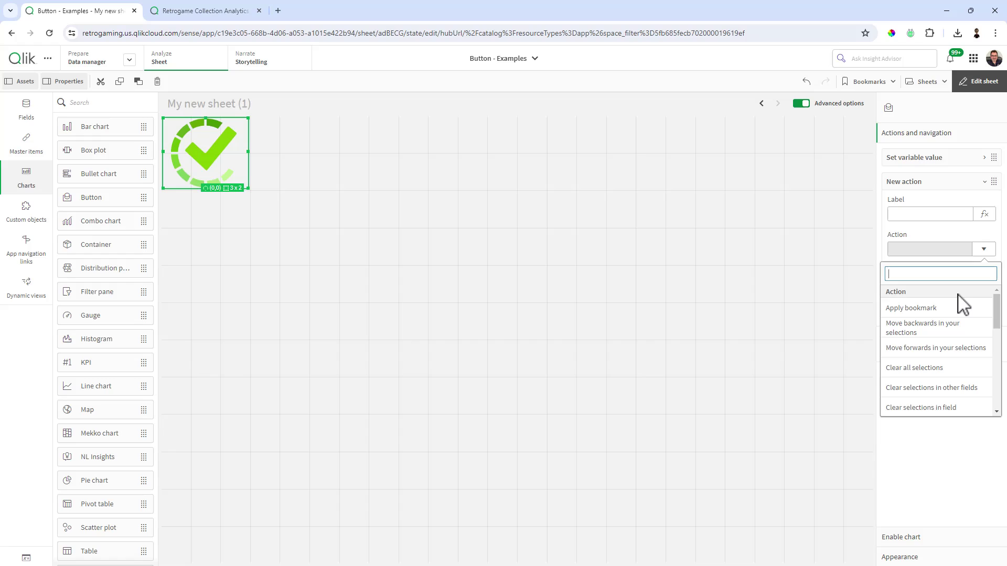
pyautogui.scroll(-2, 955, 354)
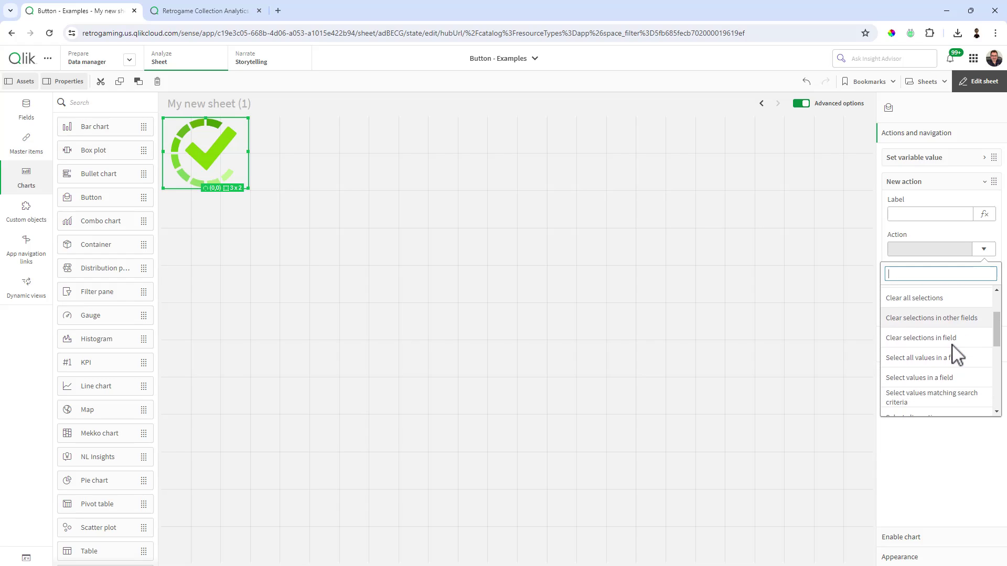
pyautogui.click(933, 378)
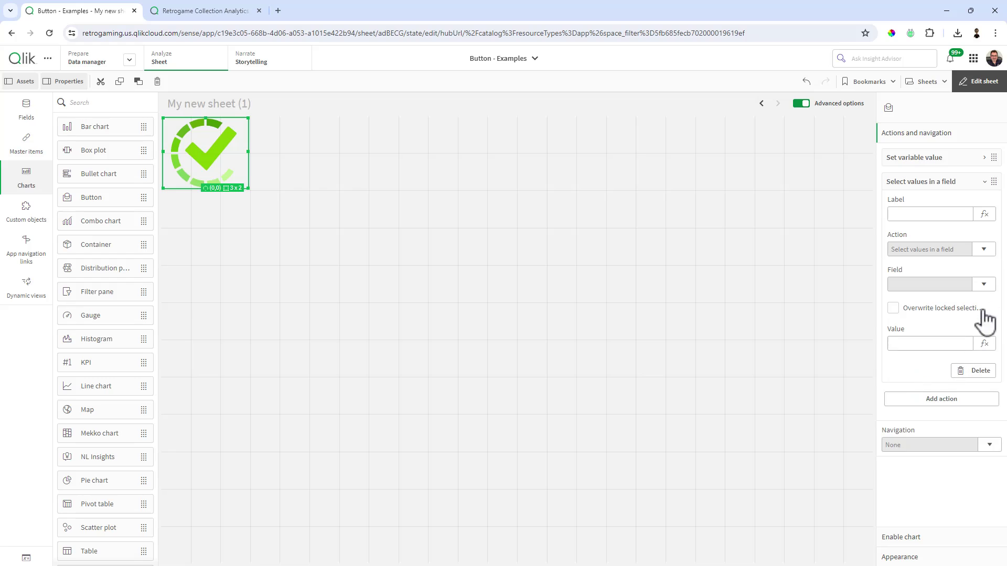
pyautogui.click(983, 284)
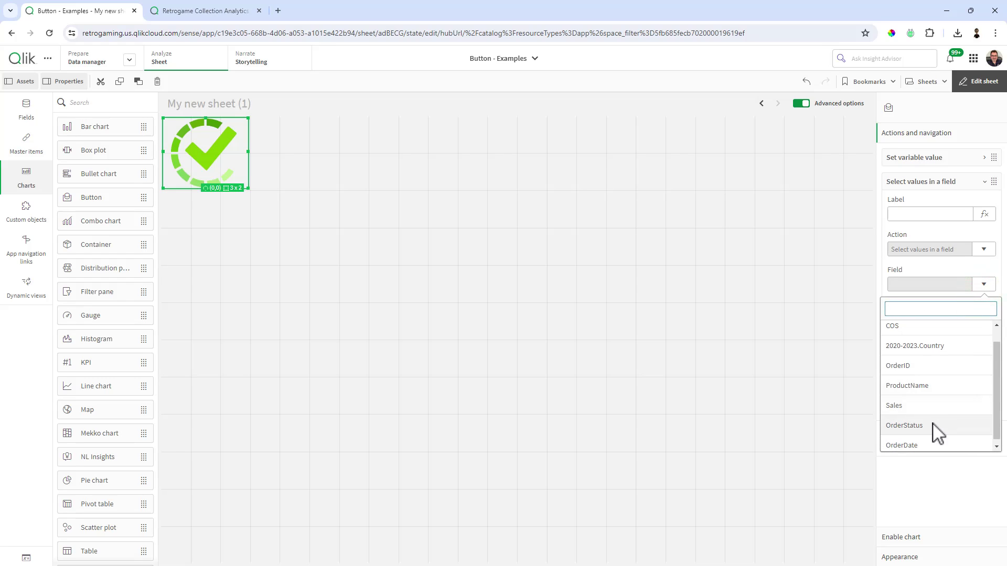
pyautogui.click(934, 442)
pyautogui.click(907, 343)
pyautogui.write('Complete')
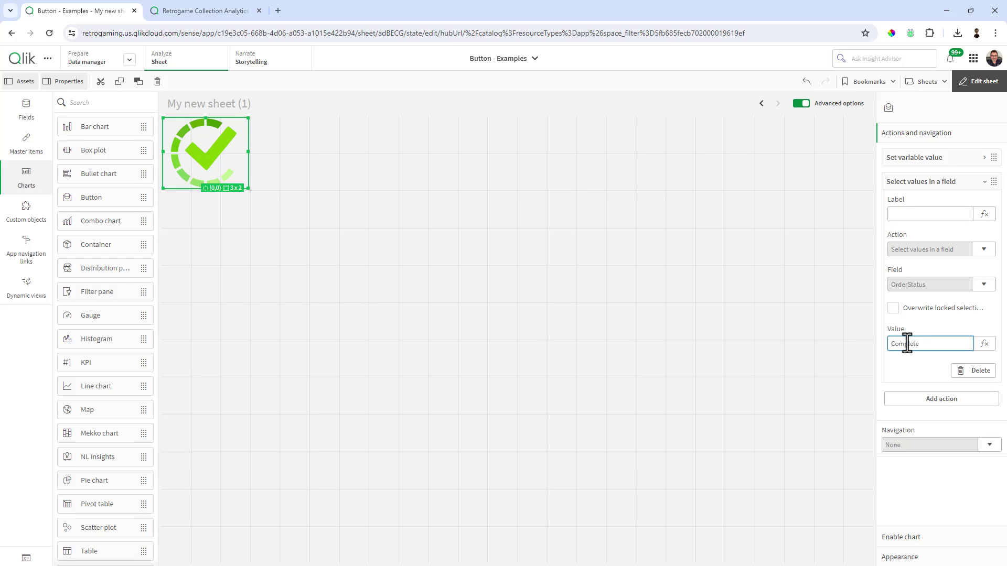
pyautogui.click(793, 312)
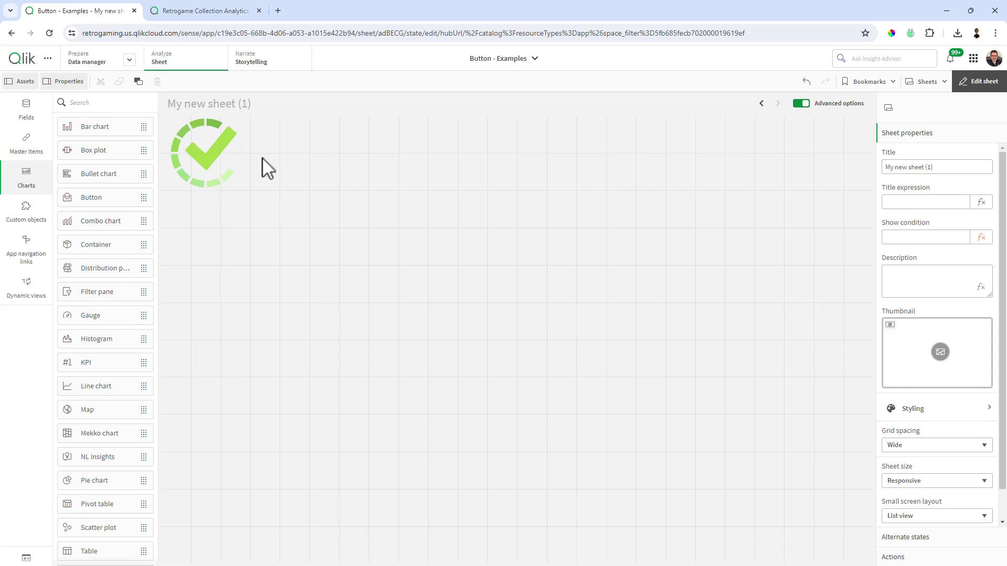
# Copy the OrderStatus filter pane from My new sheet and paste it into My new sheet (1)
pyautogui.click(231, 164)
pyautogui.click(926, 82)
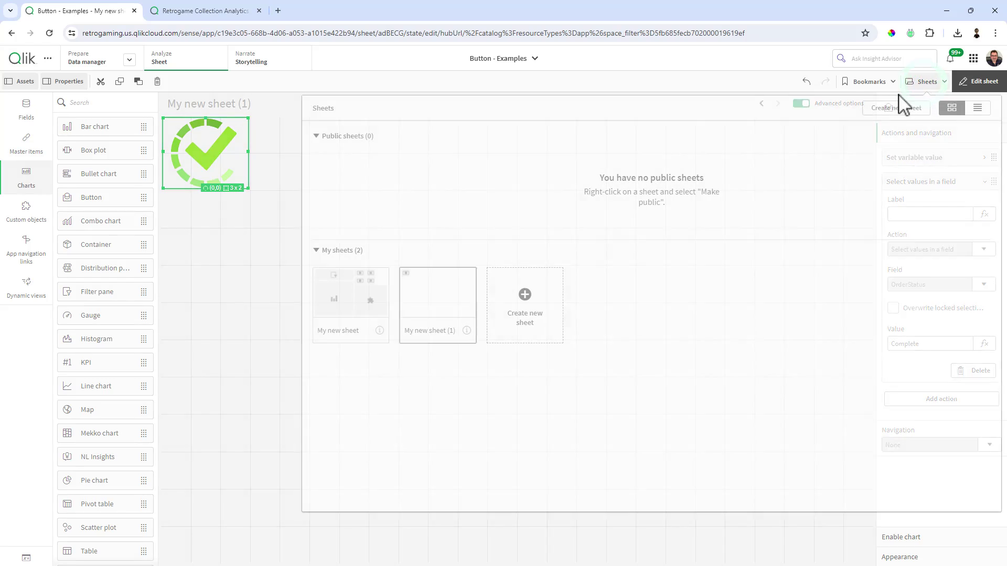
pyautogui.click(440, 299)
pyautogui.click(922, 83)
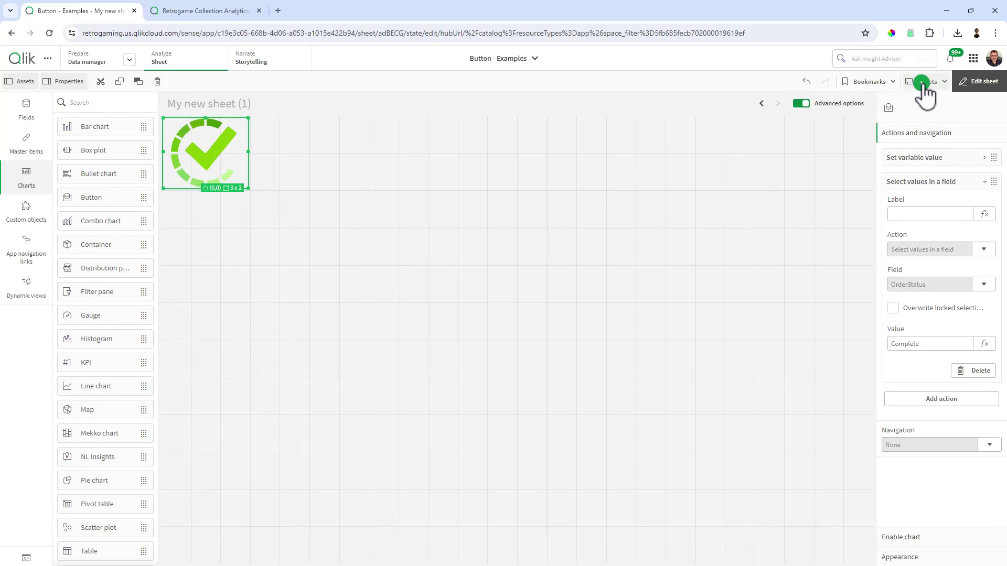
pyautogui.click(353, 310)
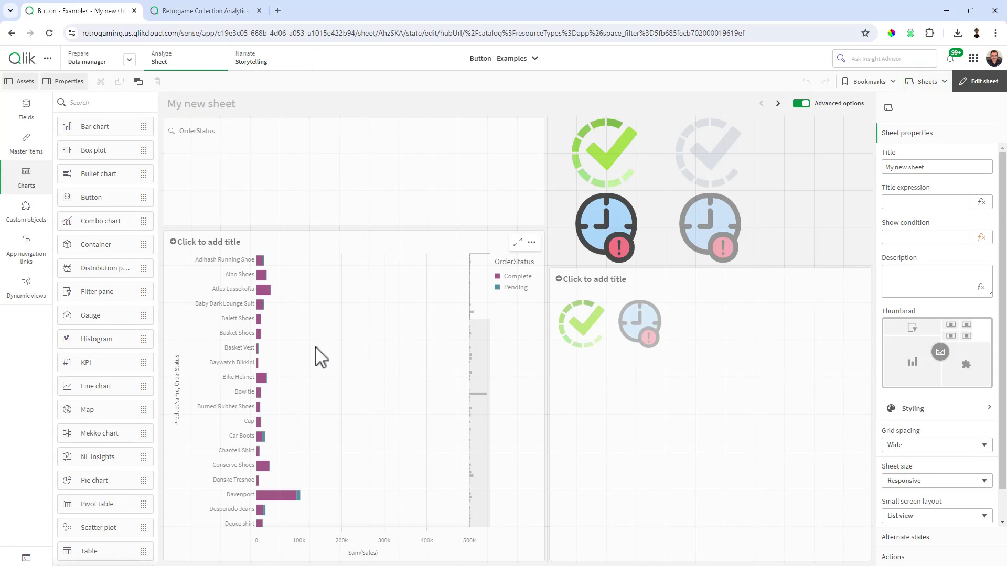
pyautogui.click(309, 188)
pyautogui.click(917, 82)
pyautogui.click(457, 291)
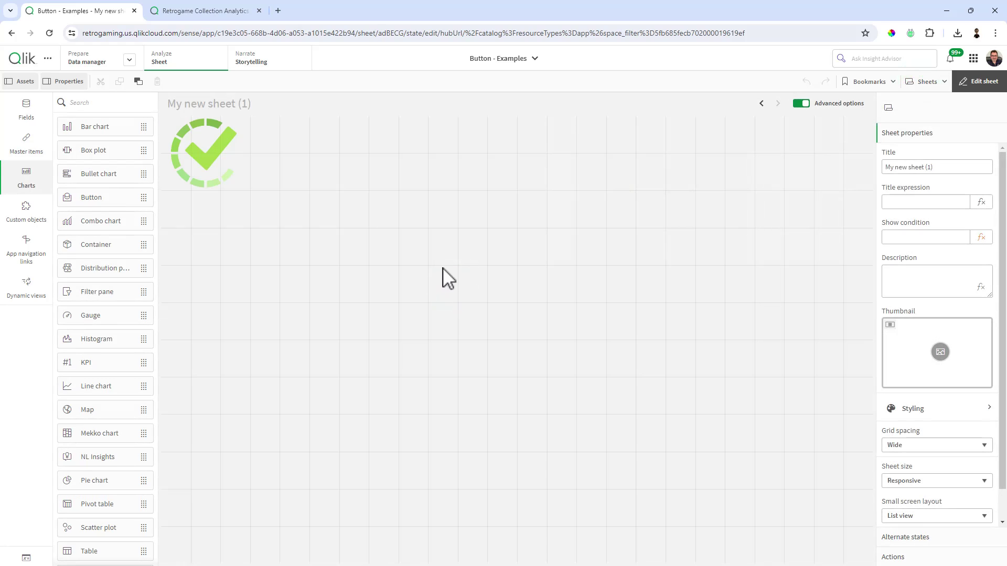
pyautogui.hotkey('ctrl', 'v')
# Go back to My new sheet and copy its sales bar chart
pyautogui.click(921, 83)
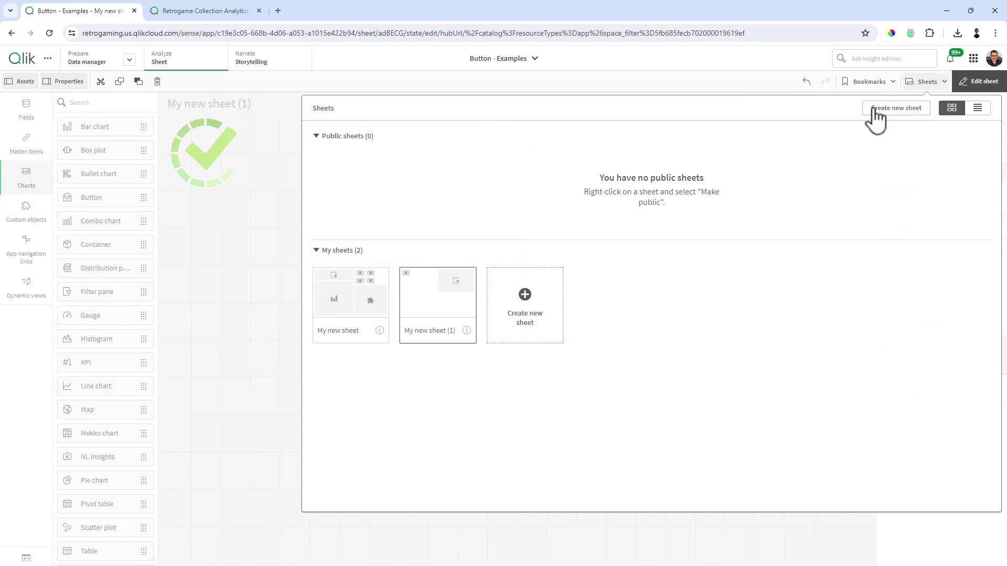
pyautogui.click(358, 291)
pyautogui.click(298, 331)
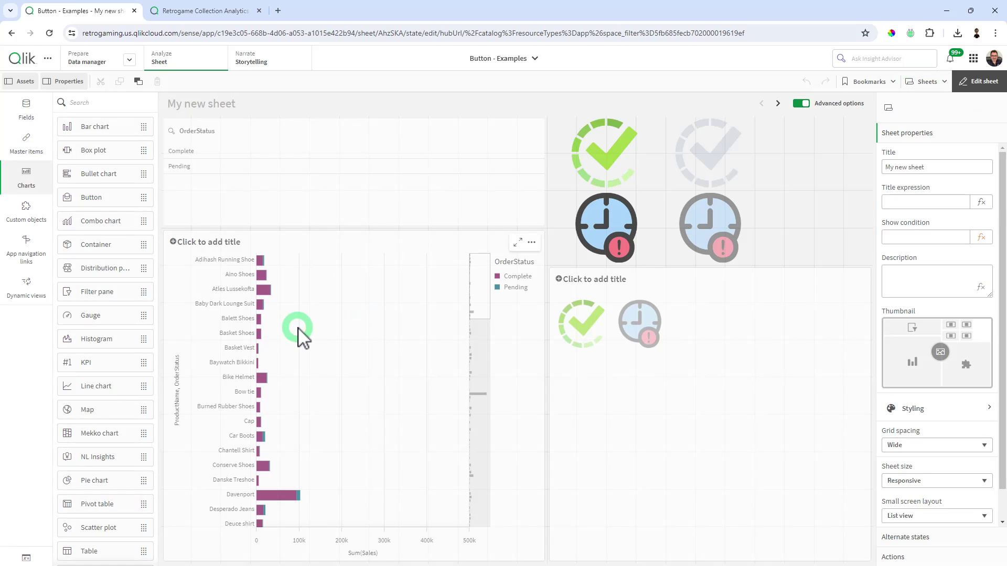
pyautogui.click(815, 141)
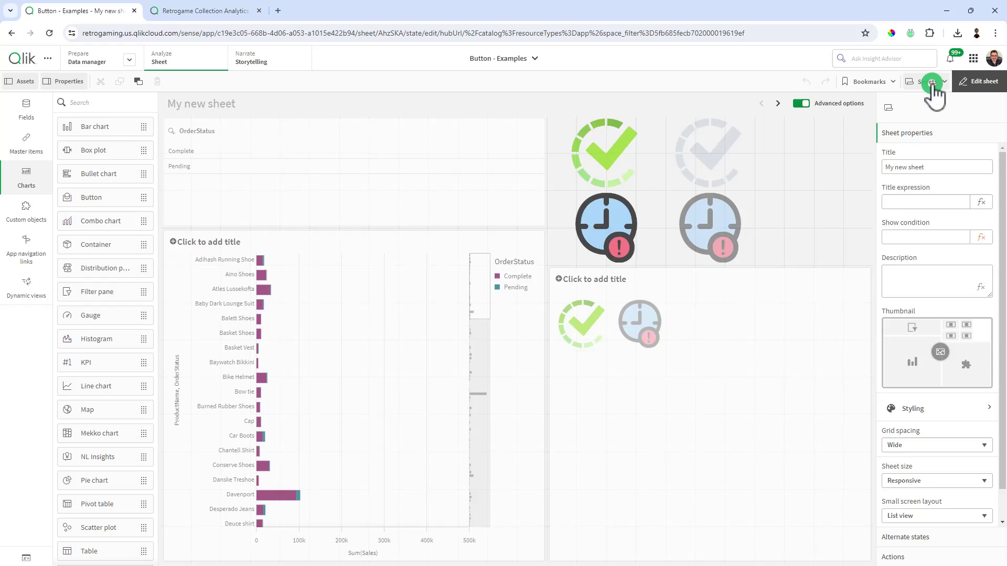
# Paste the bar chart into My new sheet (1) and move the widened filter pane below the checkmark
pyautogui.click(928, 83)
pyautogui.click(440, 311)
pyautogui.click(420, 358)
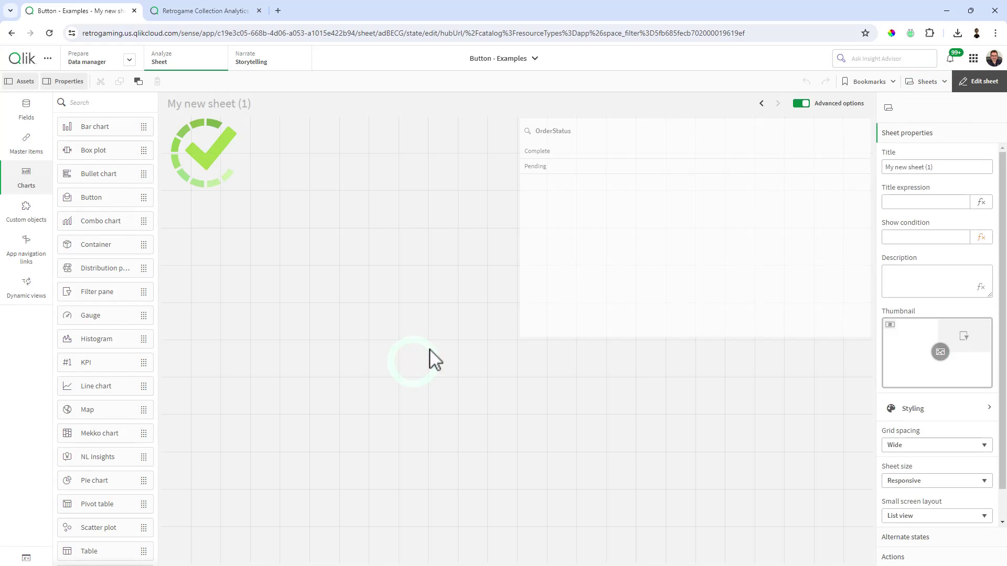
pyautogui.moveTo(624, 274); pyautogui.dragTo(302, 258)
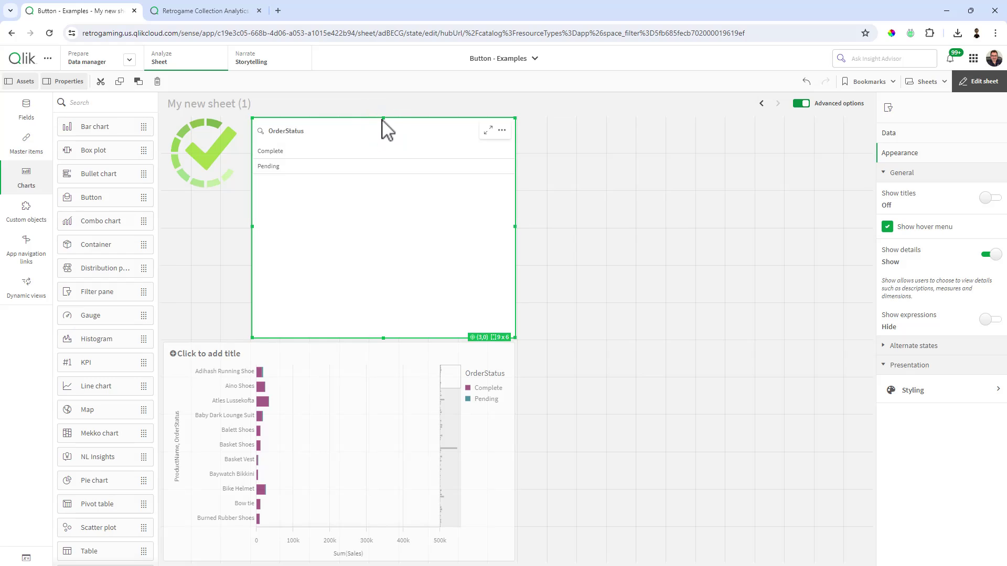
pyautogui.moveTo(384, 120); pyautogui.dragTo(376, 193)
pyautogui.moveTo(257, 264); pyautogui.dragTo(189, 274)
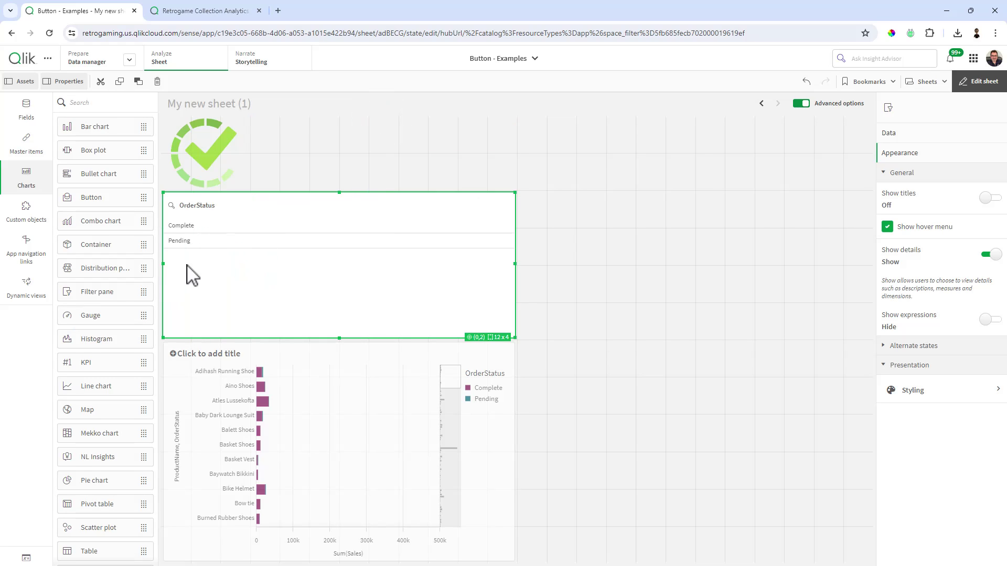
# Test the checkmark in analysis mode, clear the OrderStatus selection, and resume editing
pyautogui.click(978, 81)
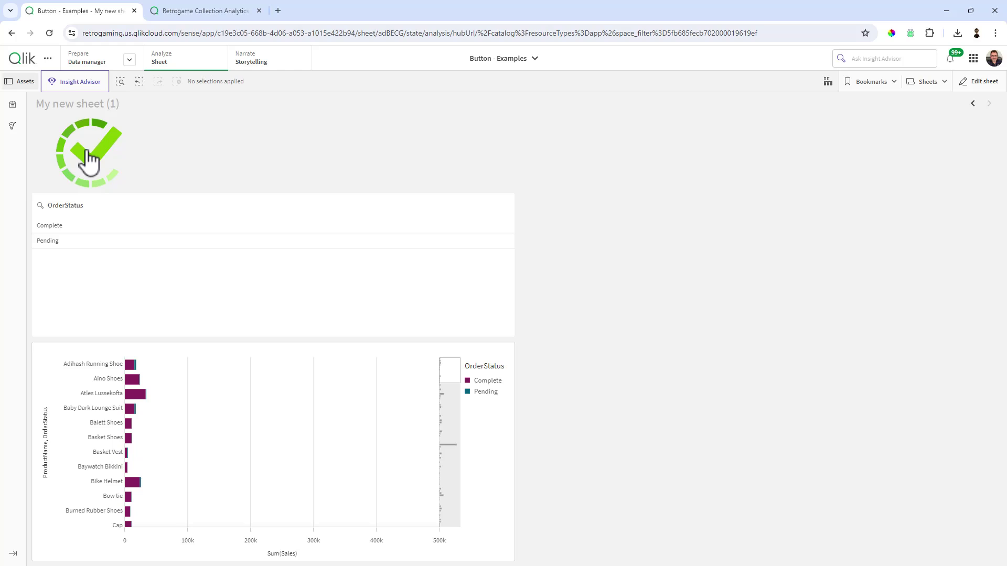
pyautogui.click(88, 152)
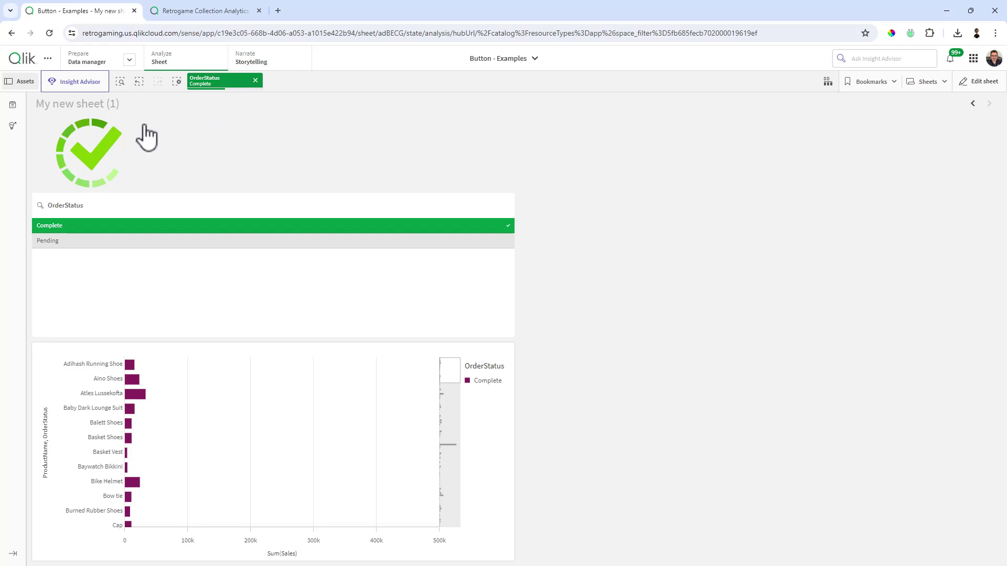
pyautogui.click(105, 148)
pyautogui.click(256, 81)
pyautogui.click(976, 83)
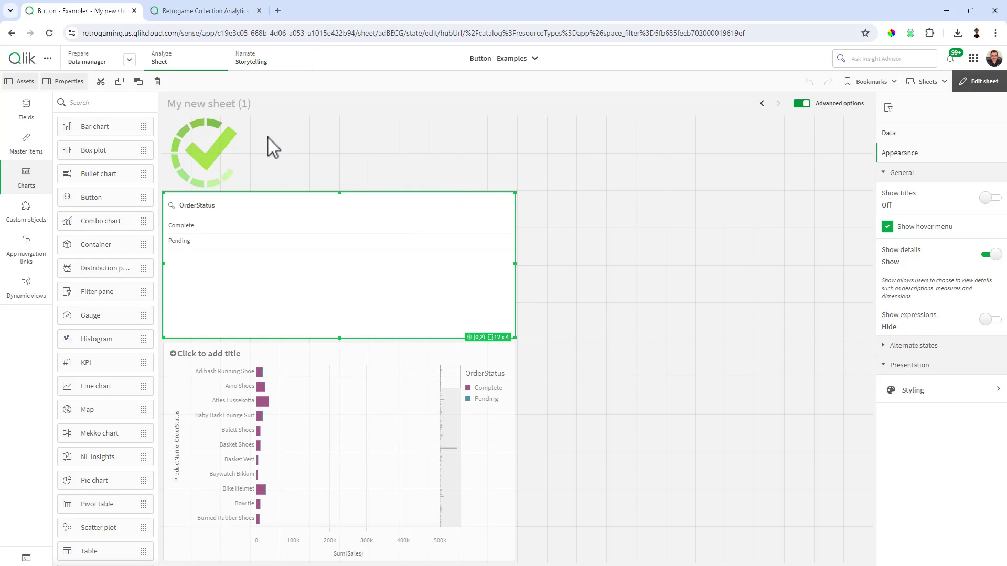
# Paste a duplicate of the checkmark button and place it right of the original
pyautogui.click(222, 155)
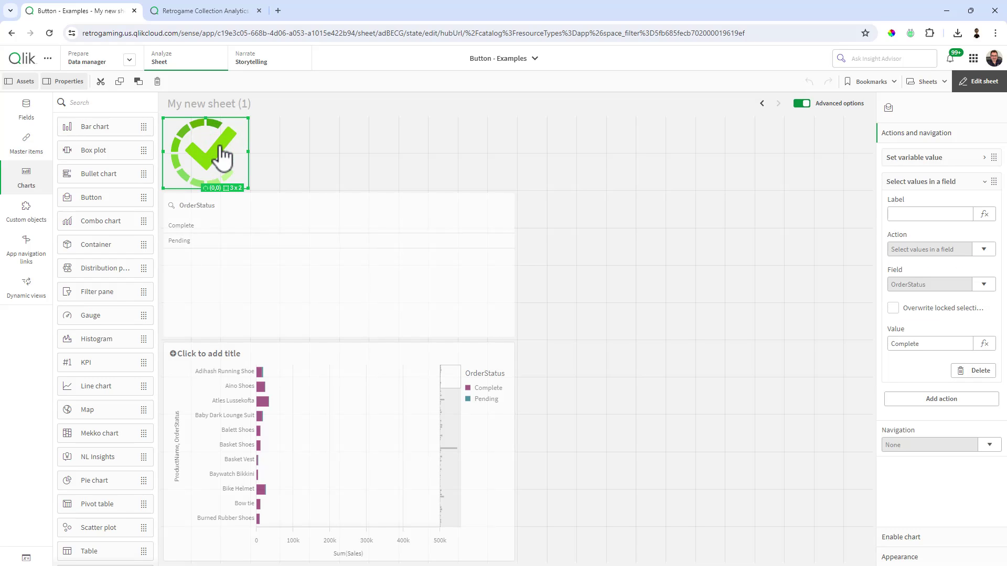
pyautogui.click(281, 151)
pyautogui.hotkey('ctrl', 'v')
pyautogui.moveTo(566, 206); pyautogui.dragTo(352, 155)
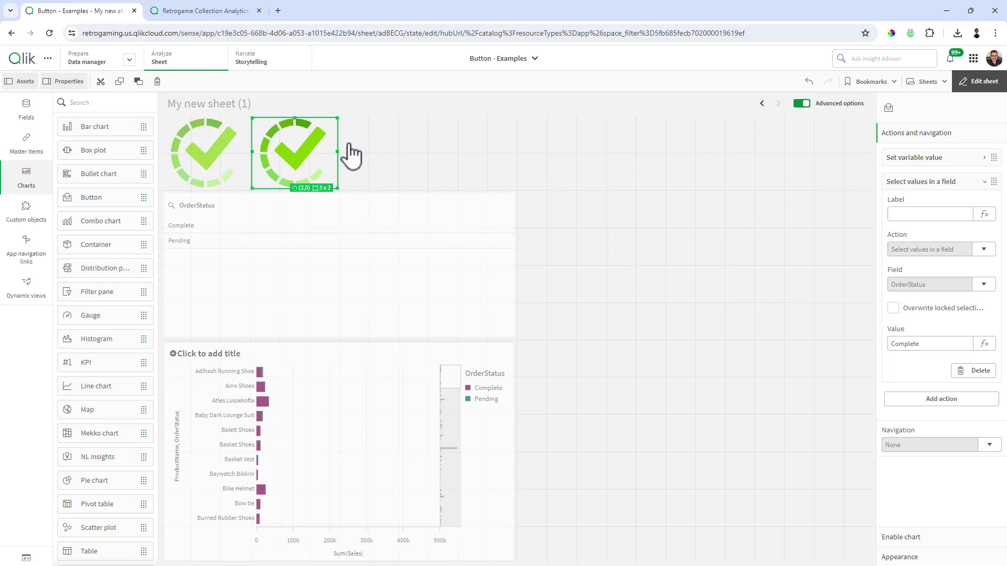
pyautogui.click(926, 183)
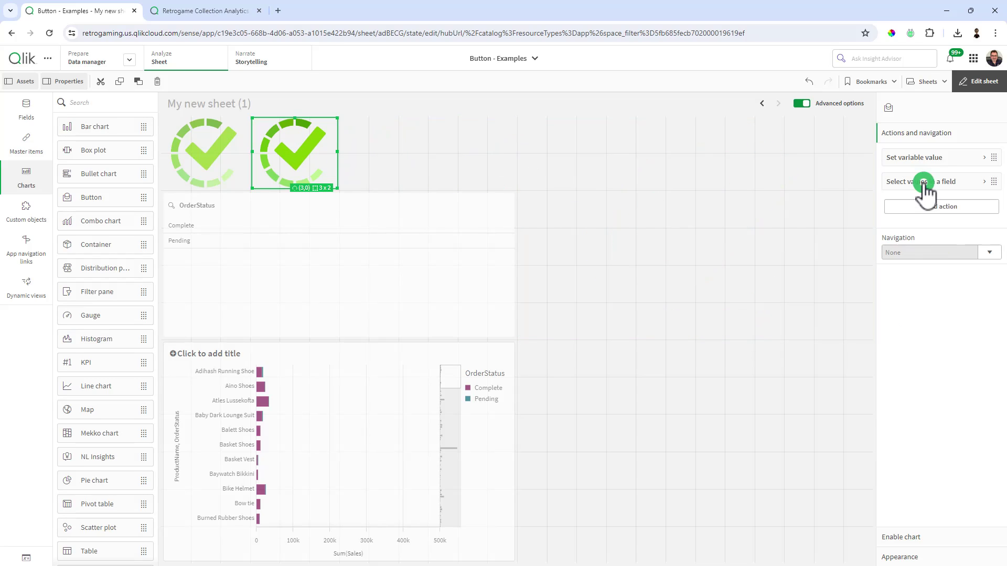
# Replace the copy's background image with not_active_complete.png from the Media library
pyautogui.click(915, 559)
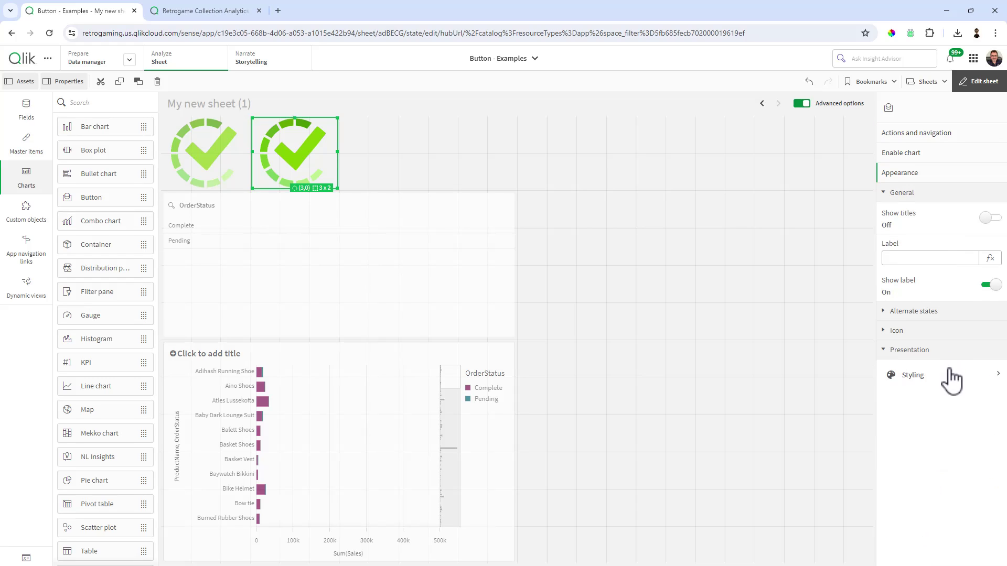
pyautogui.click(949, 375)
pyautogui.click(947, 128)
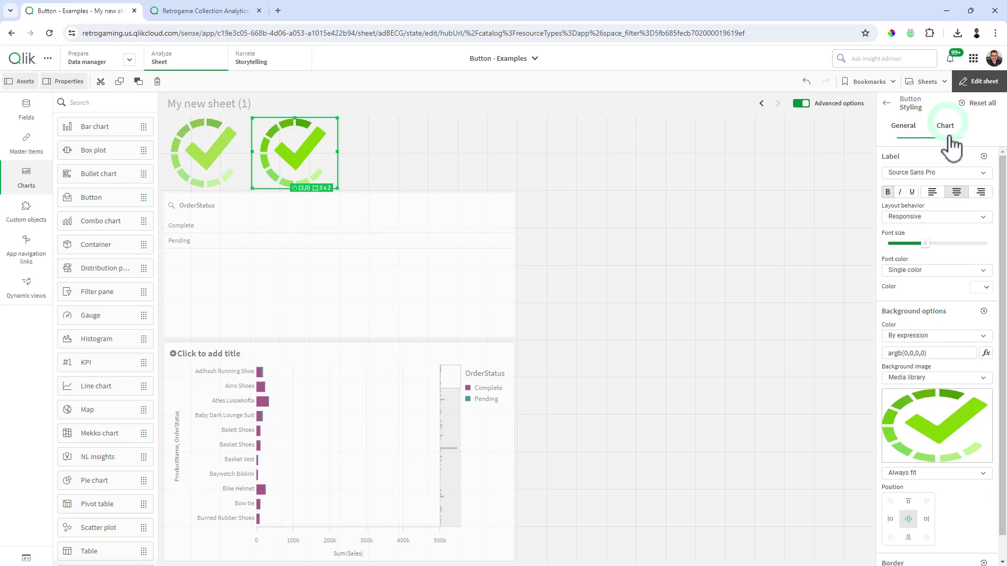
pyautogui.moveTo(978, 420)
pyautogui.click(980, 400)
pyautogui.click(893, 401)
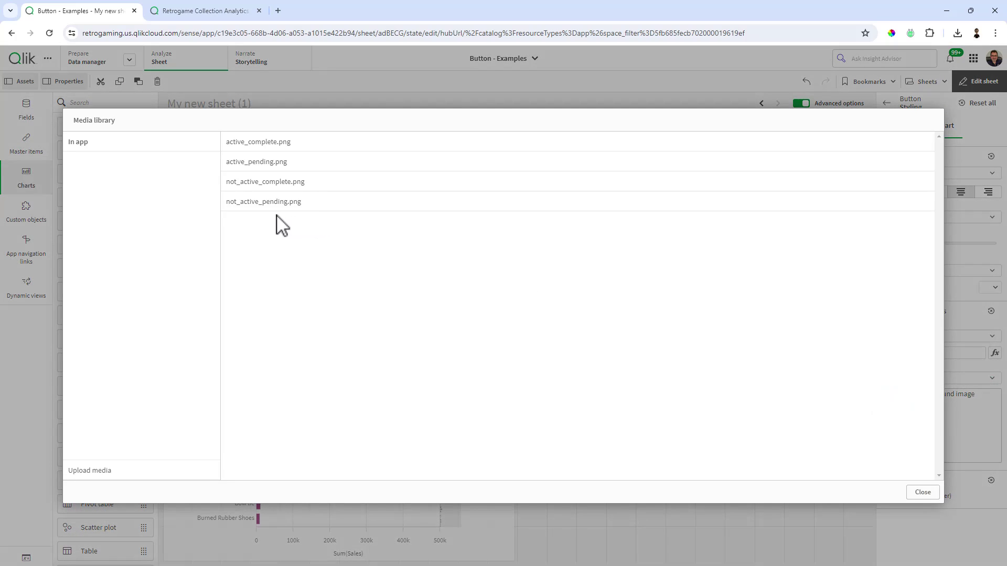
pyautogui.click(268, 183)
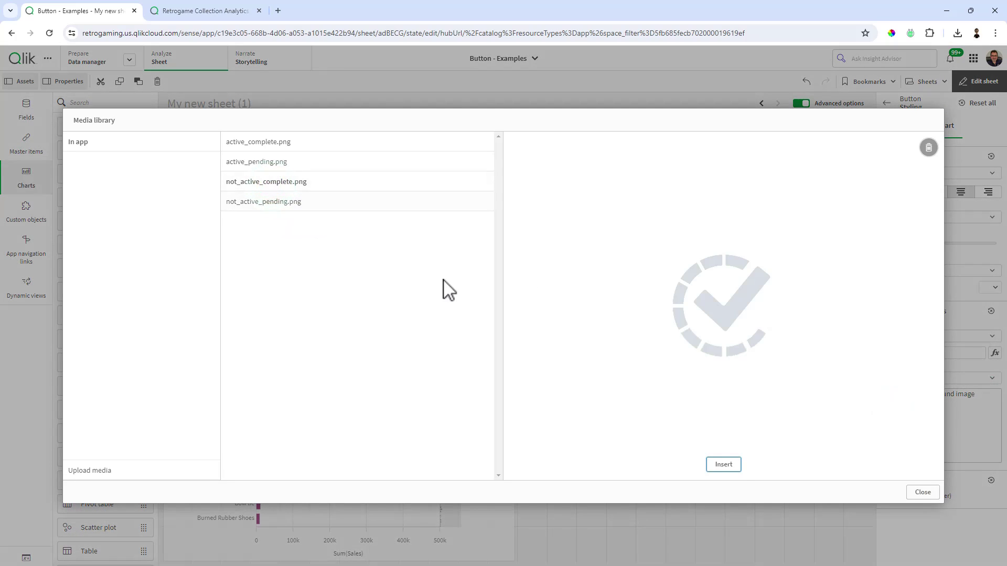
pyautogui.click(727, 465)
pyautogui.click(539, 265)
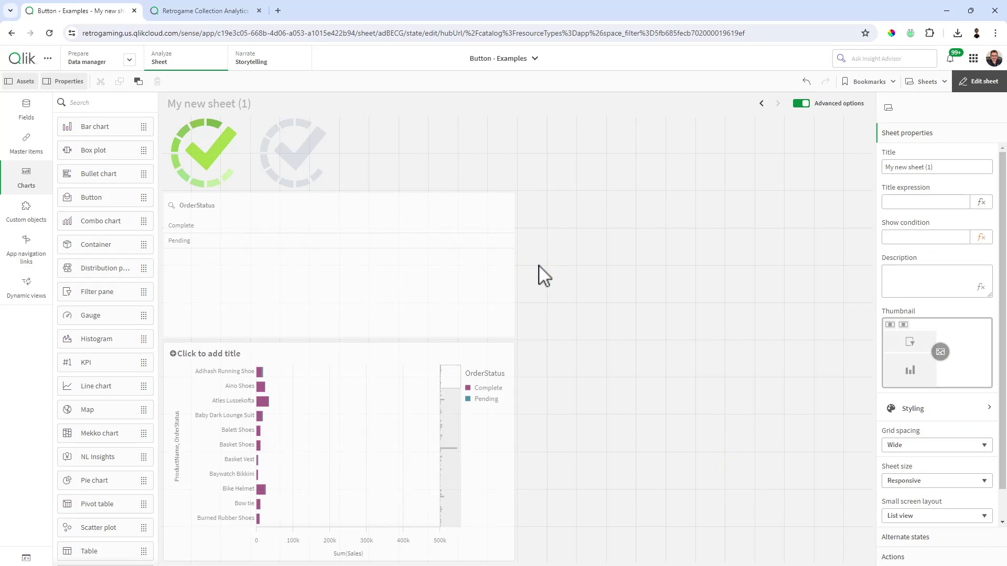
# Paste a copy of the grey check button, resize it to 4x2, and set its background to active_pending.png
pyautogui.click(284, 158)
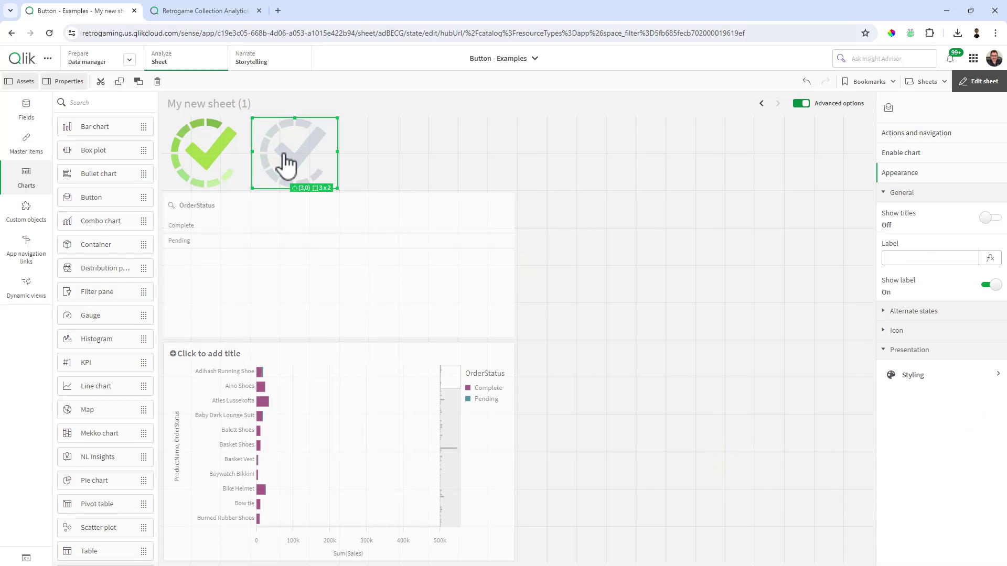
pyautogui.hotkey('ctrl', 'v')
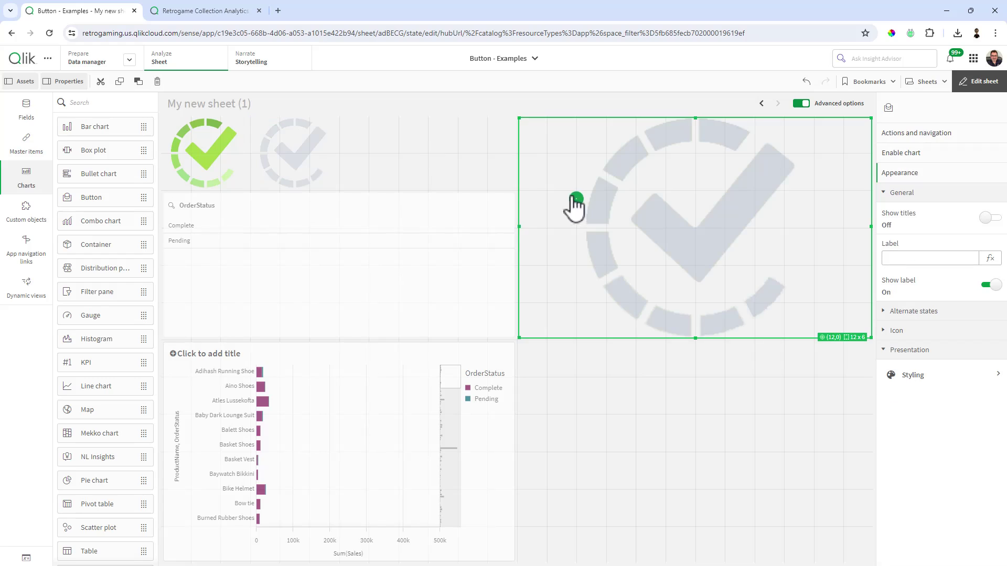
pyautogui.moveTo(576, 199); pyautogui.dragTo(419, 157)
pyautogui.moveTo(514, 152); pyautogui.dragTo(454, 157)
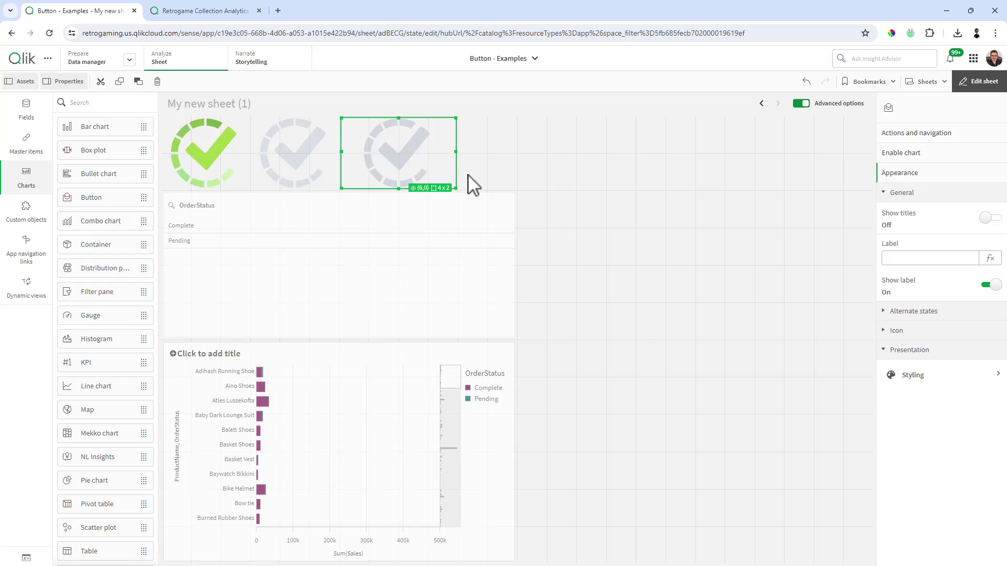
pyautogui.click(923, 376)
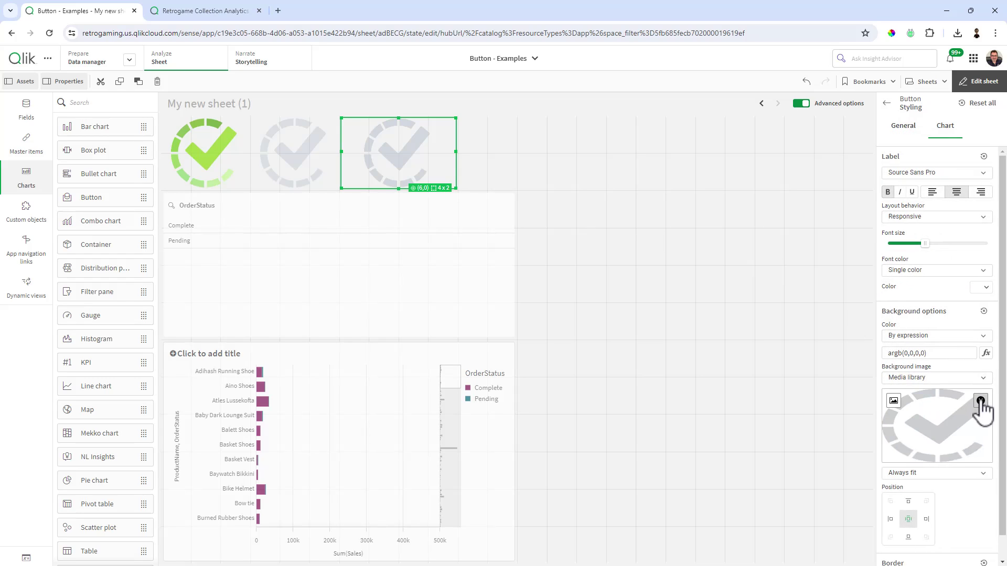
pyautogui.click(980, 402)
pyautogui.click(893, 400)
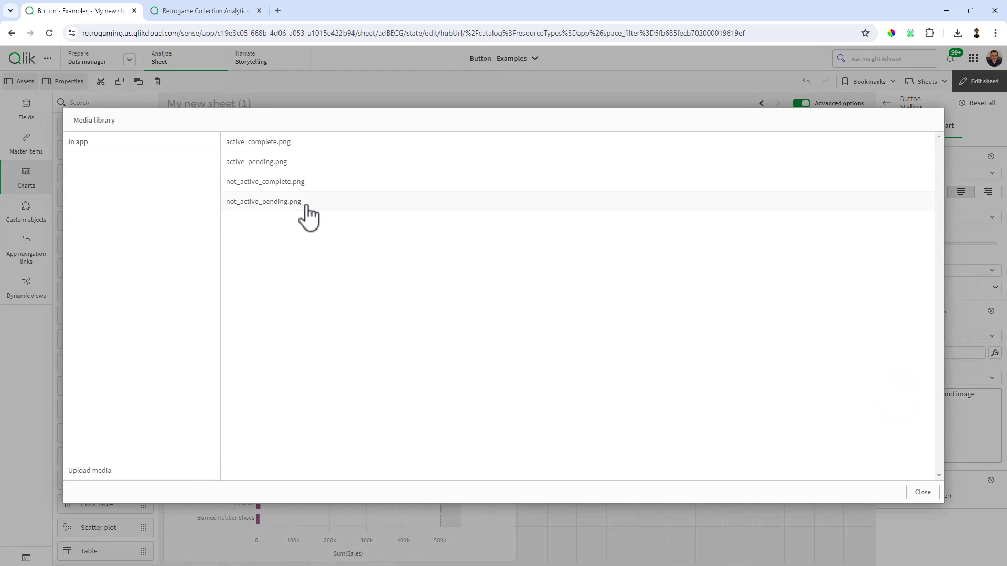
pyautogui.click(273, 167)
pyautogui.click(724, 464)
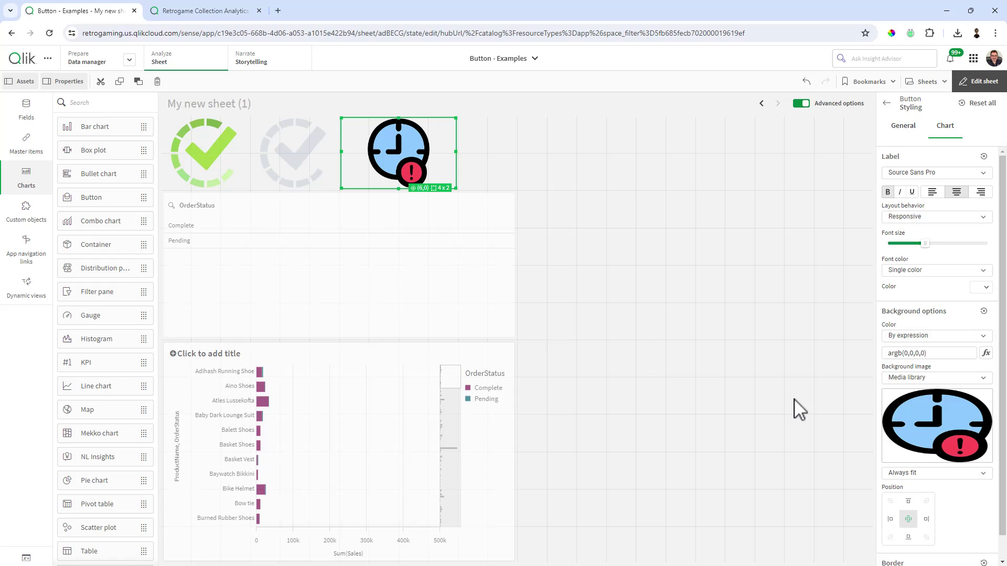
# Change the field selection and set variable action values from Complete to Pending
pyautogui.click(898, 105)
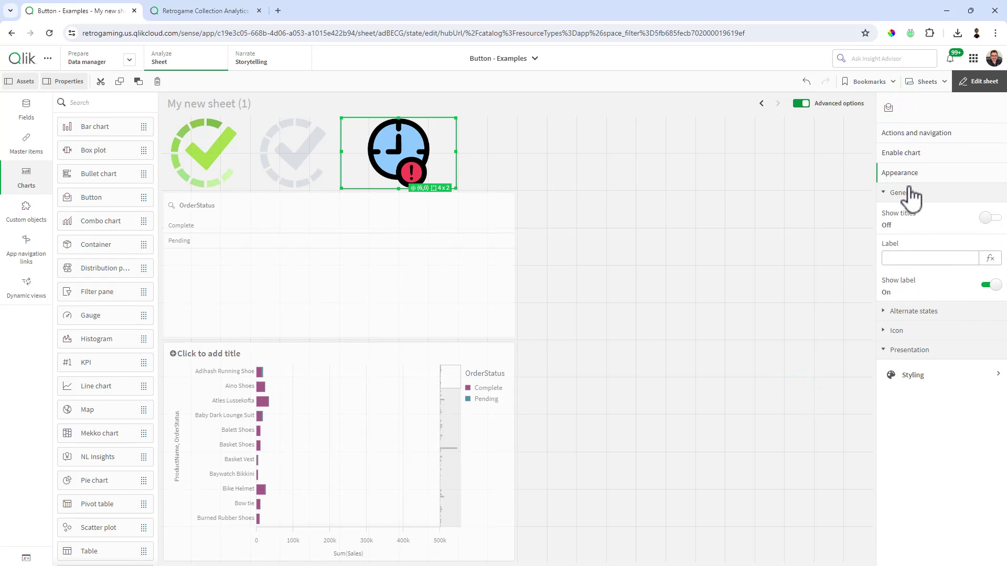
pyautogui.click(911, 136)
pyautogui.click(925, 181)
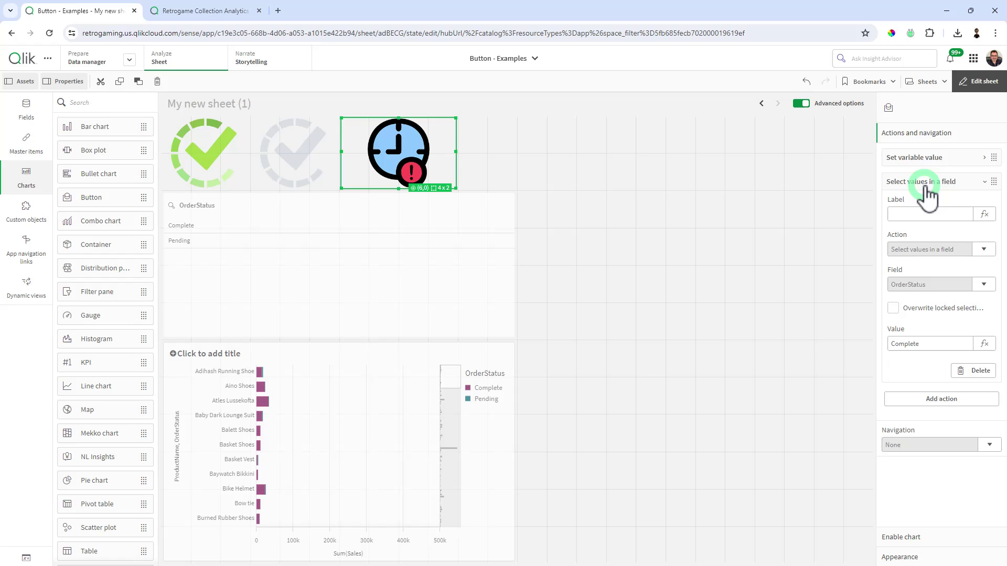
pyautogui.doubleClick(931, 347)
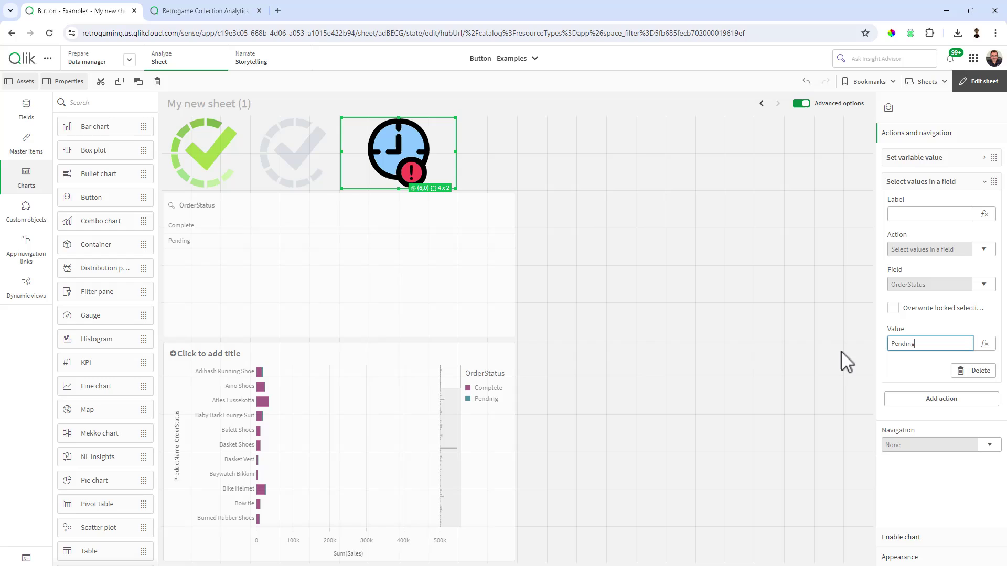
pyautogui.click(920, 158)
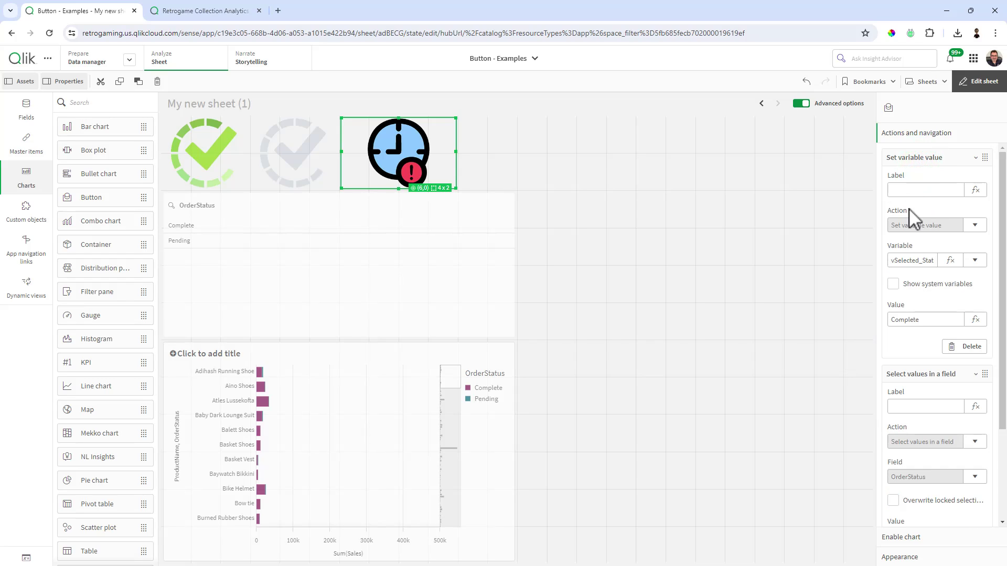
pyautogui.doubleClick(928, 318)
pyautogui.click(775, 303)
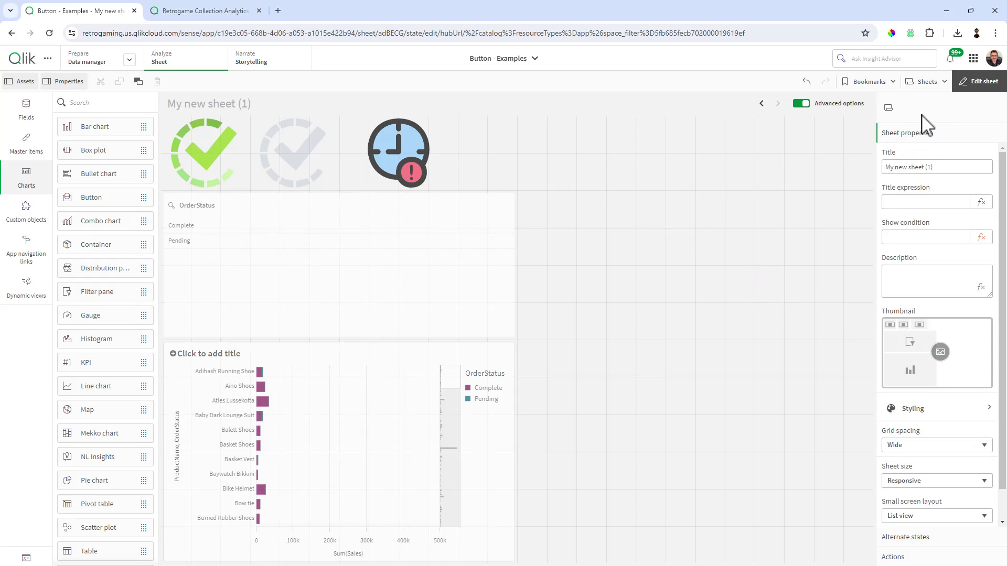
# Exit edit mode and test the clock and check buttons, leaving OrderStatus on Complete
pyautogui.click(971, 82)
pyautogui.click(350, 164)
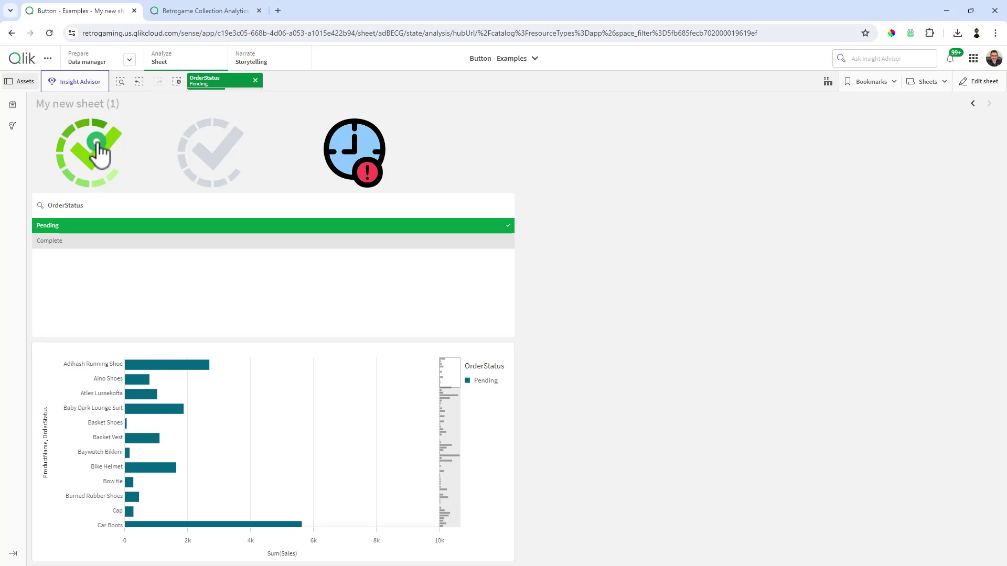
pyautogui.click(351, 157)
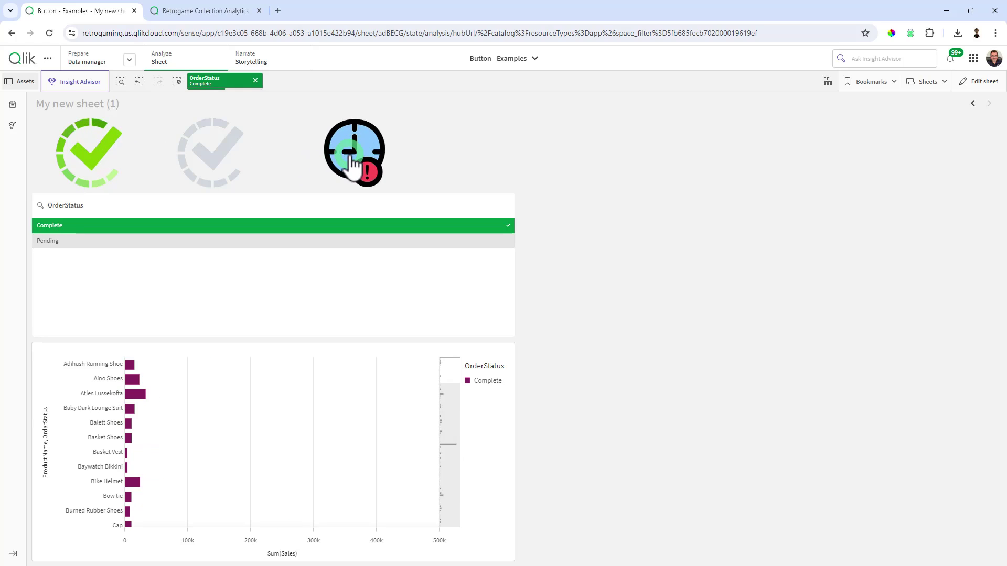
pyautogui.click(113, 152)
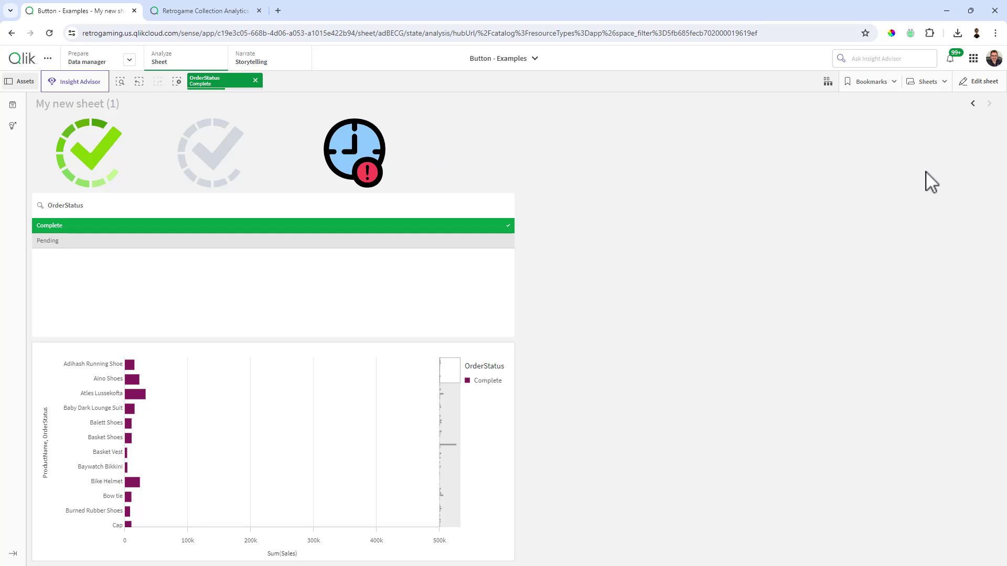
# Duplicate the clock button to its right and give the copy the not_active_pending background image
pyautogui.click(978, 81)
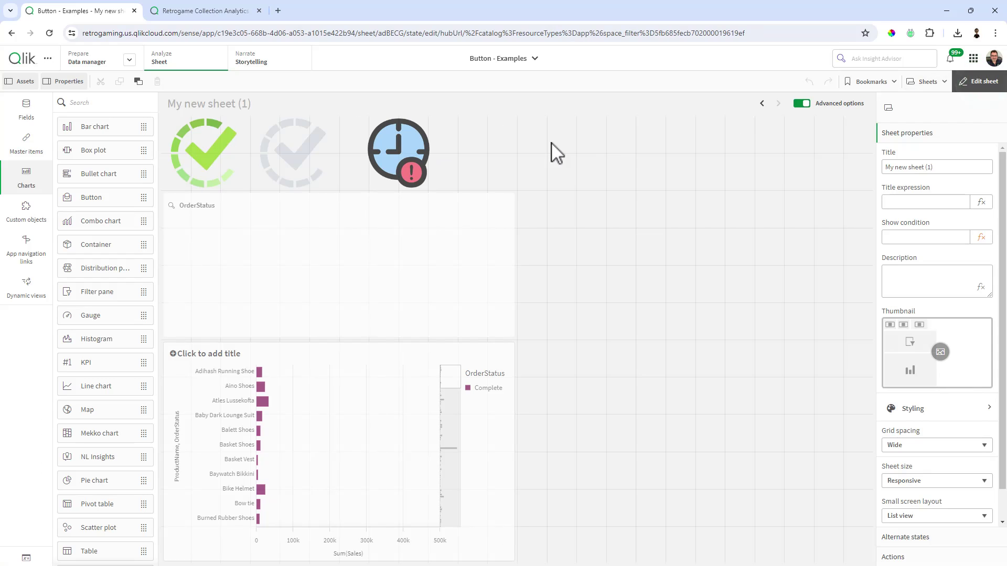
pyautogui.click(418, 153)
pyautogui.moveTo(418, 153); pyautogui.dragTo(556, 160)
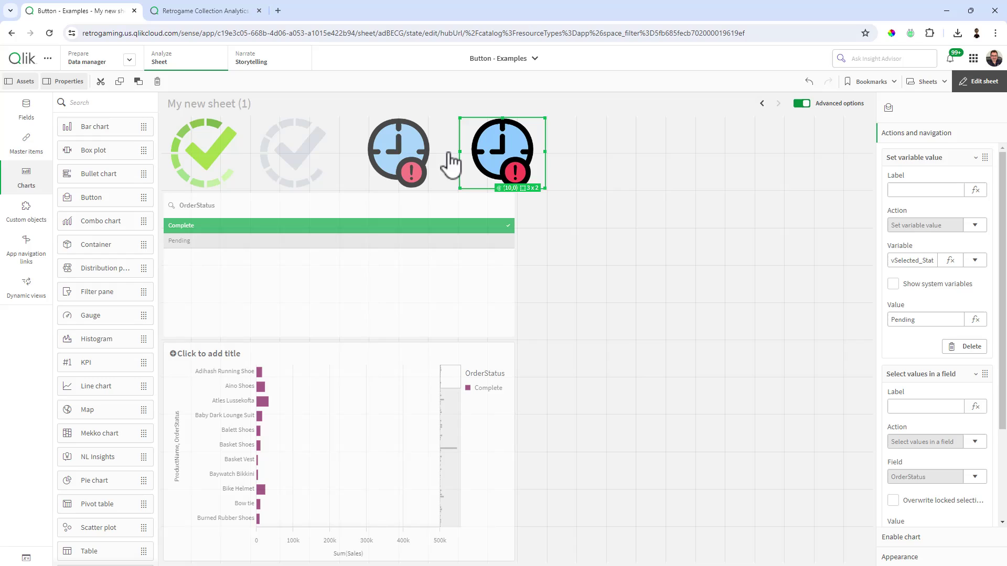
pyautogui.scroll(-3, 928, 413)
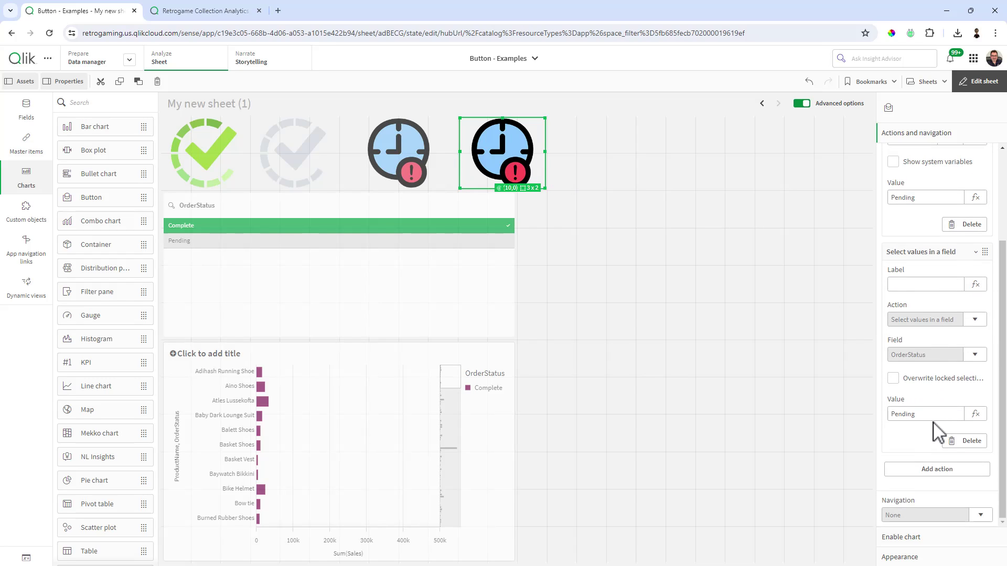
pyautogui.click(908, 554)
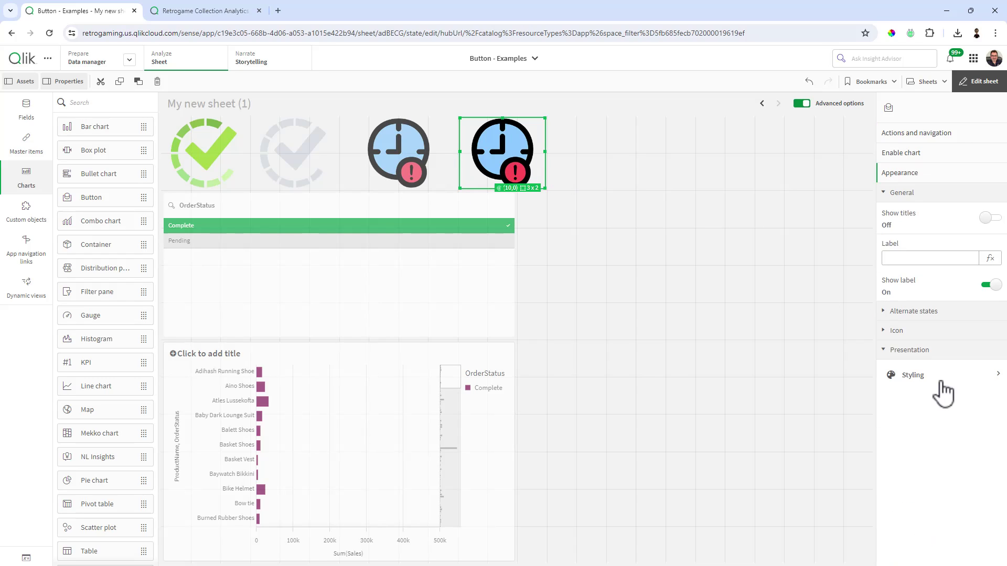
pyautogui.click(942, 378)
pyautogui.click(946, 126)
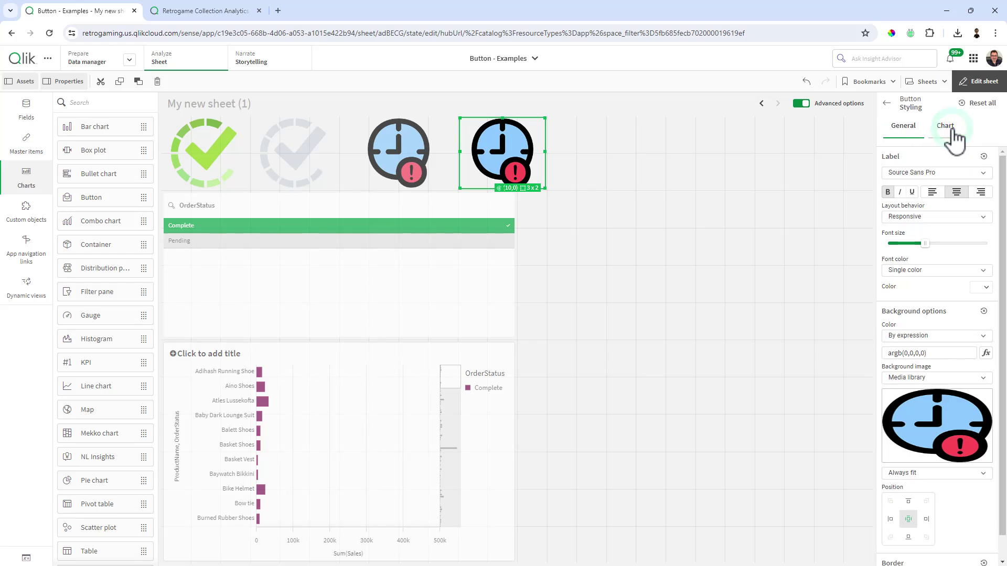
pyautogui.click(979, 404)
pyautogui.click(903, 401)
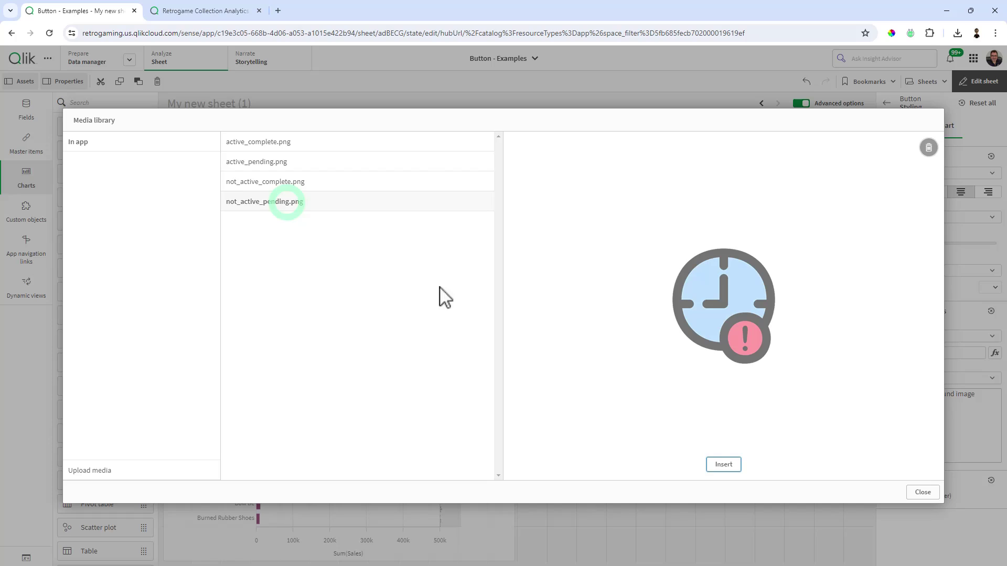
pyautogui.click(726, 466)
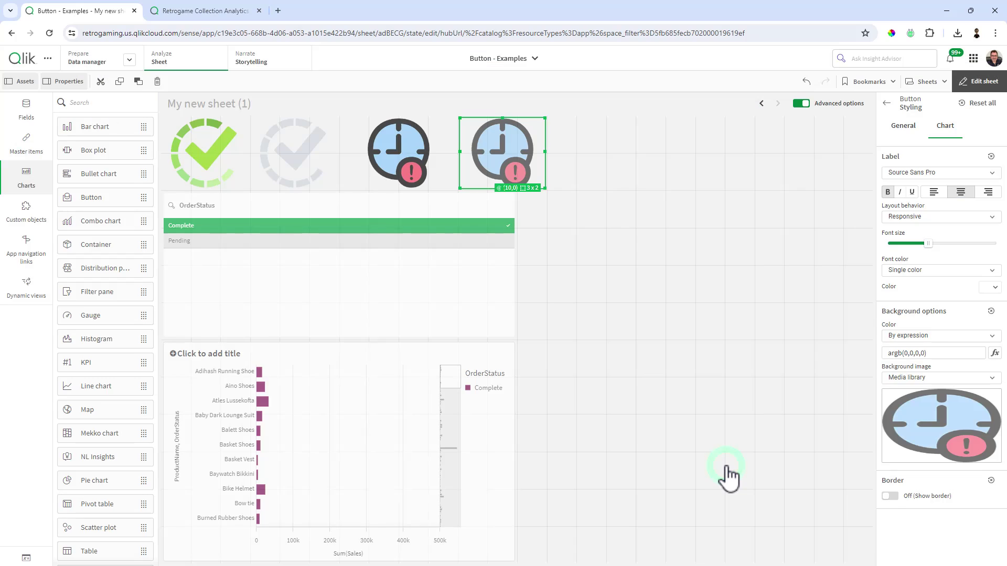
pyautogui.click(588, 328)
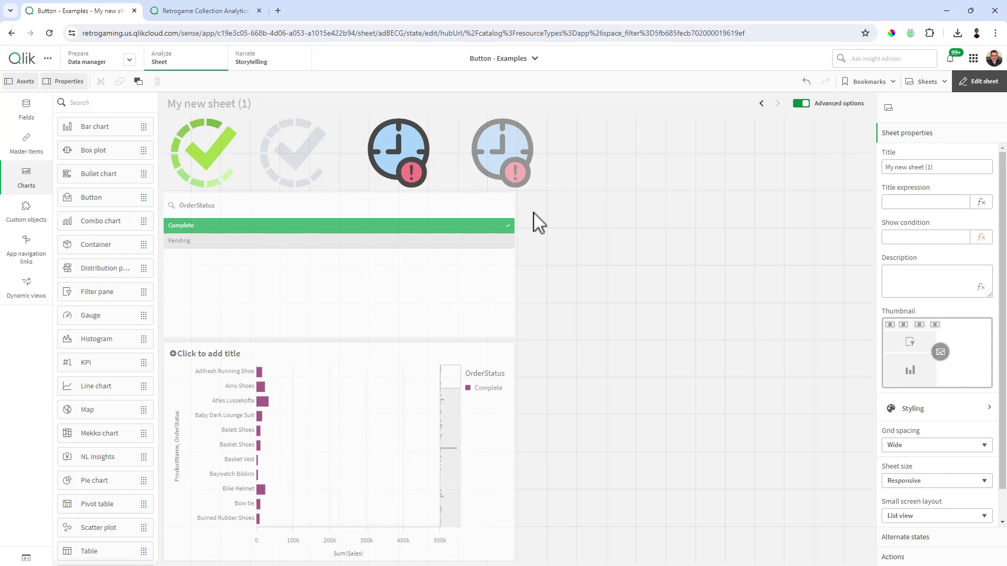
# Save the green and grey check buttons as master items 'Complete - Active' and 'Complete - Not Active'
pyautogui.click(35, 151)
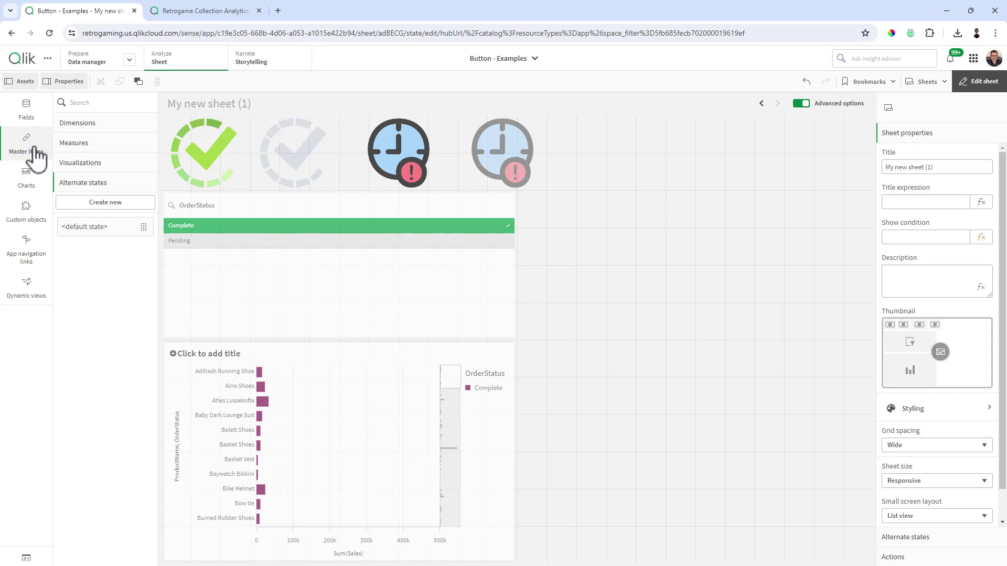
pyautogui.click(91, 164)
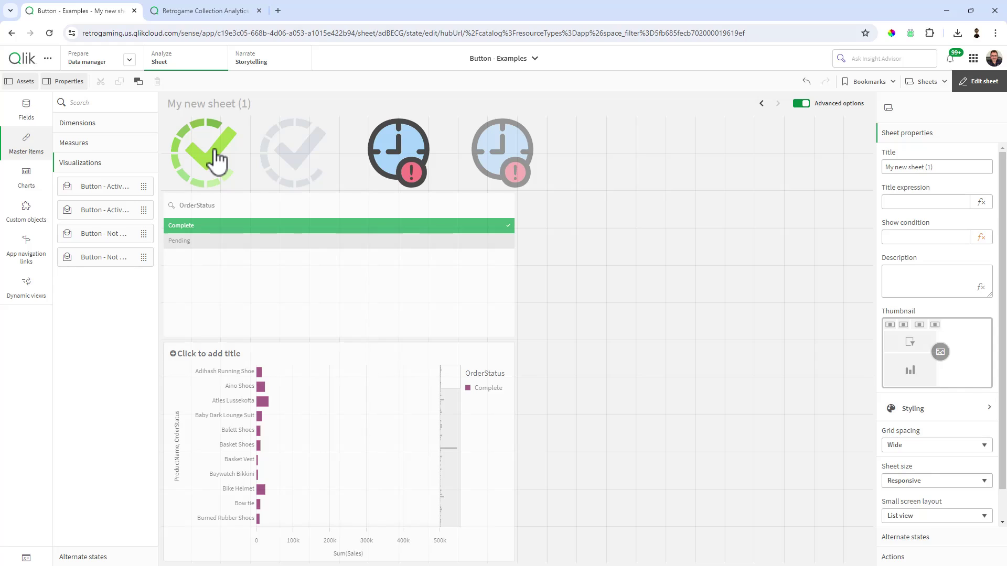
pyautogui.moveTo(213, 149); pyautogui.dragTo(106, 332)
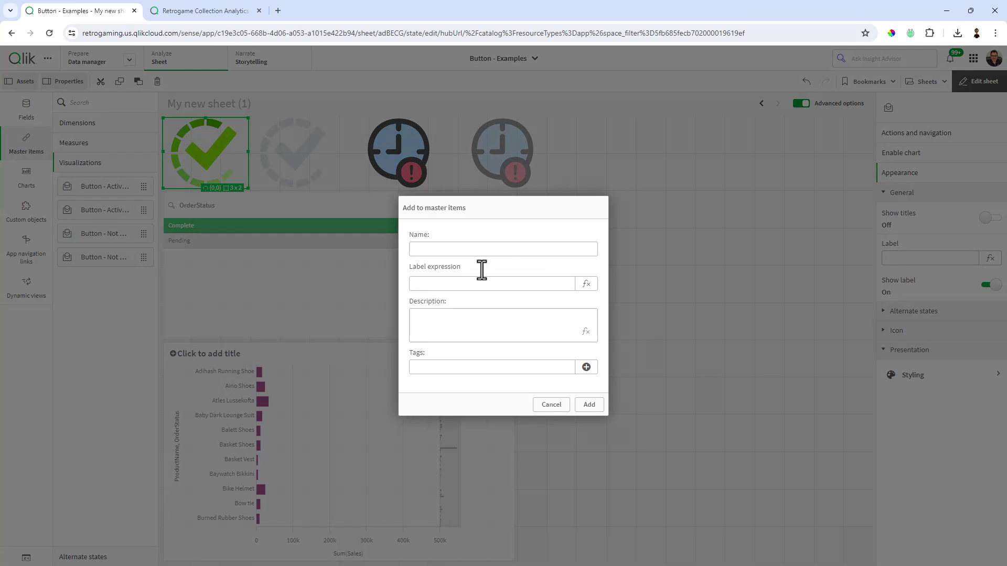
pyautogui.click(483, 250)
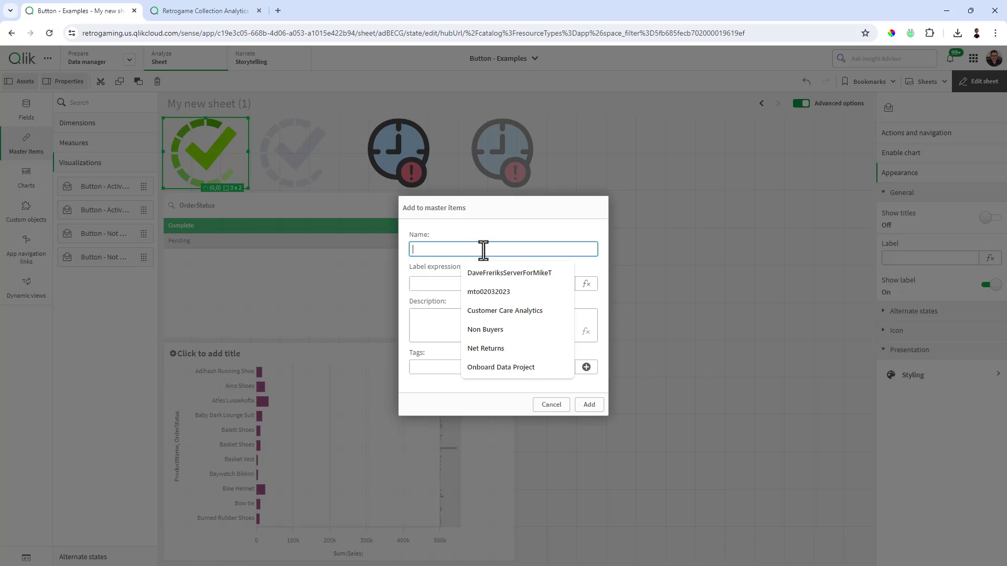
pyautogui.write('C')
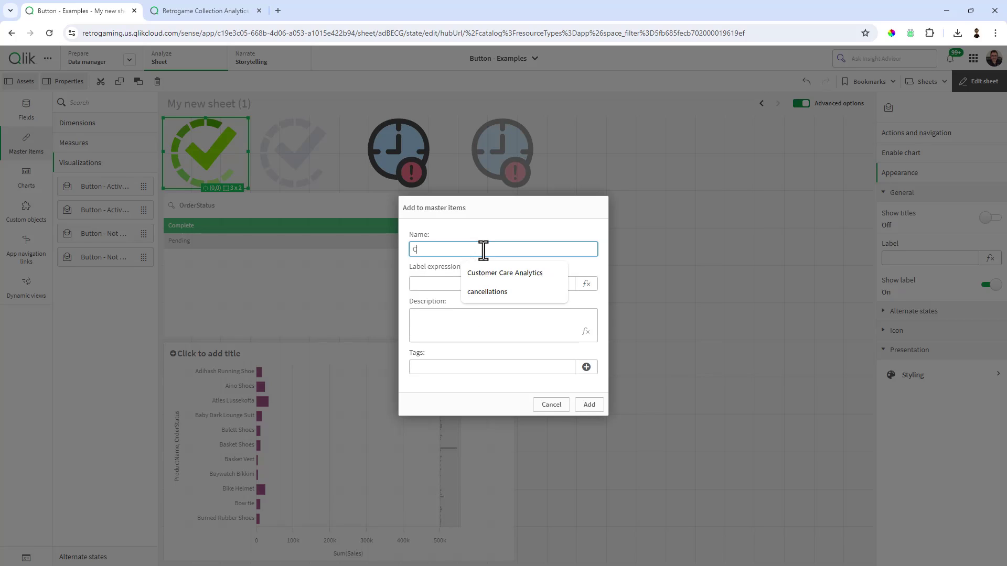
pyautogui.write('omplete - Active')
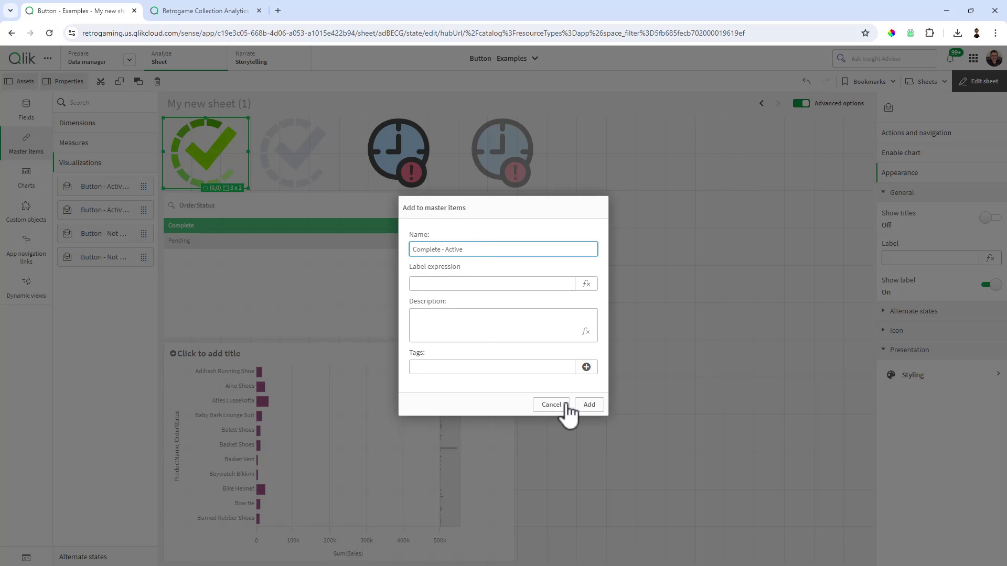
pyautogui.click(589, 404)
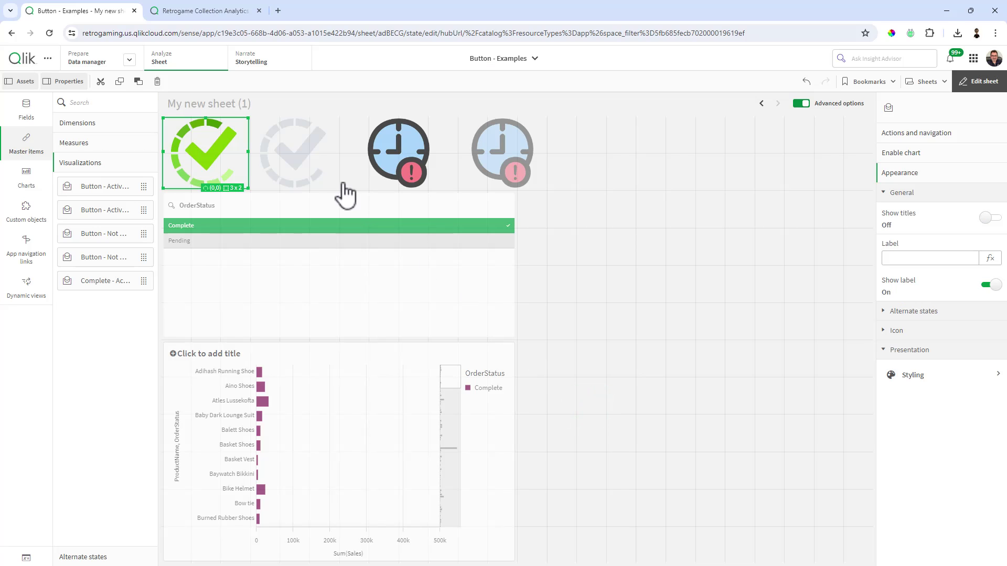
pyautogui.moveTo(186, 282); pyautogui.dragTo(115, 339)
pyautogui.click(434, 249)
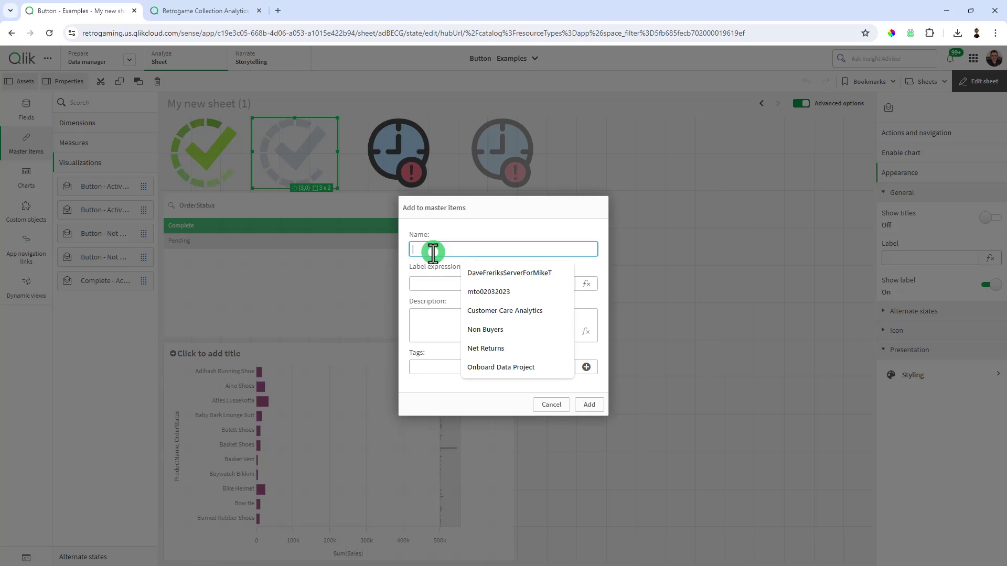
pyautogui.write('Comp')
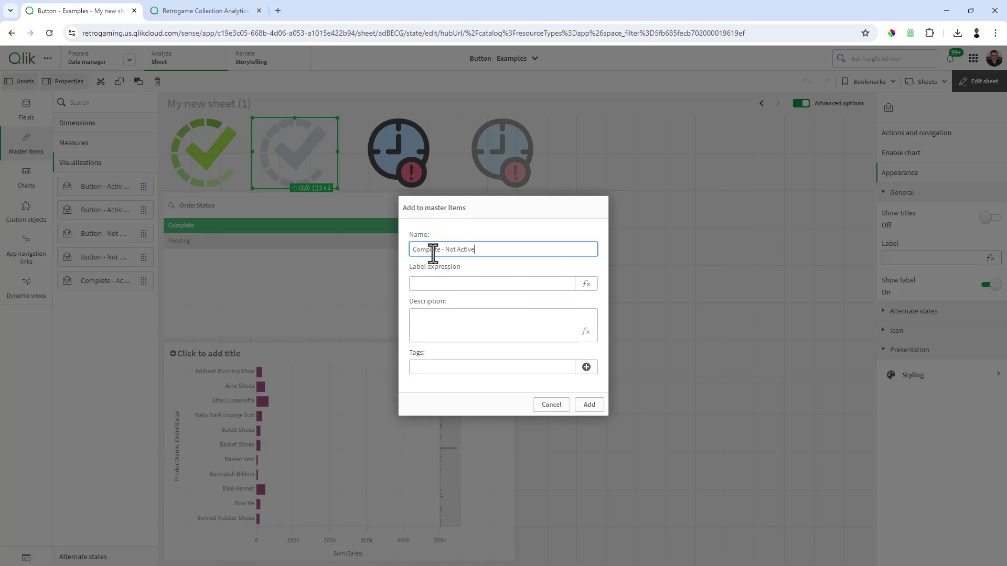
pyautogui.write('lete - Not Active')
pyautogui.click(588, 405)
# Save the coloured and grey clock buttons as 'Pending - Active' and 'Pending - Not Active'
pyautogui.click(429, 180)
pyautogui.moveTo(430, 179); pyautogui.dragTo(121, 353)
pyautogui.click(445, 249)
pyautogui.write('P')
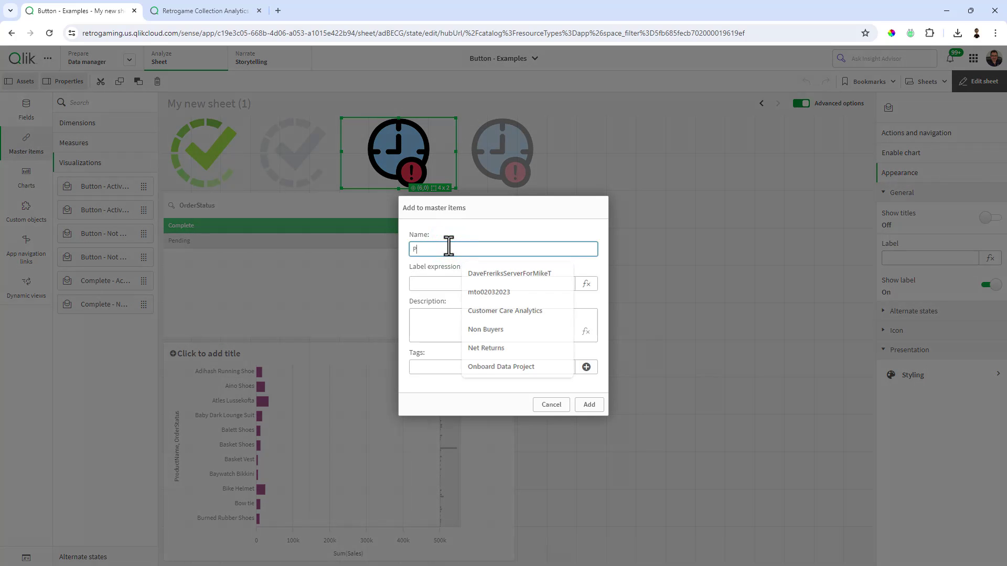
pyautogui.write('ending - Active')
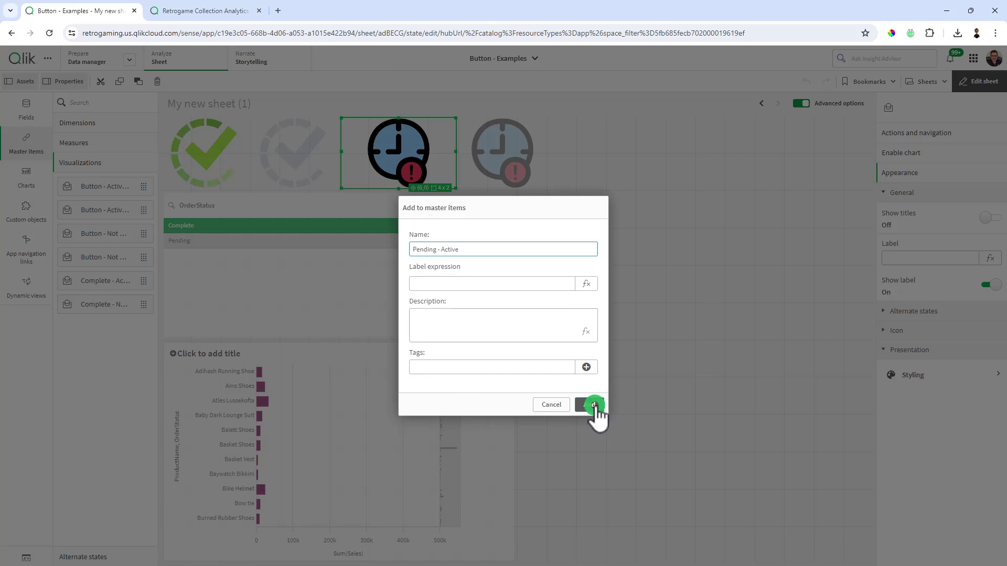
pyautogui.click(589, 405)
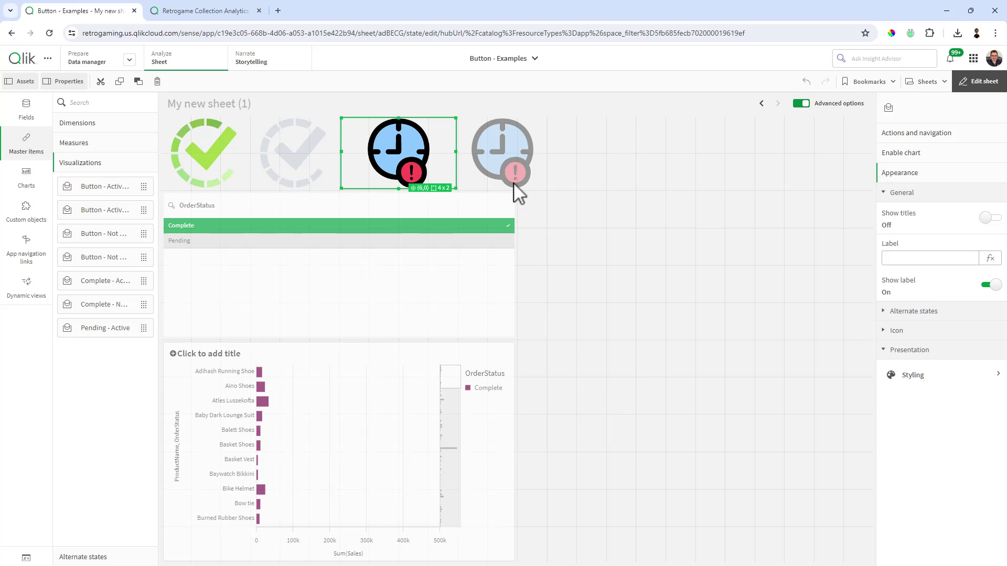
pyautogui.moveTo(511, 167); pyautogui.dragTo(117, 386)
pyautogui.click(489, 248)
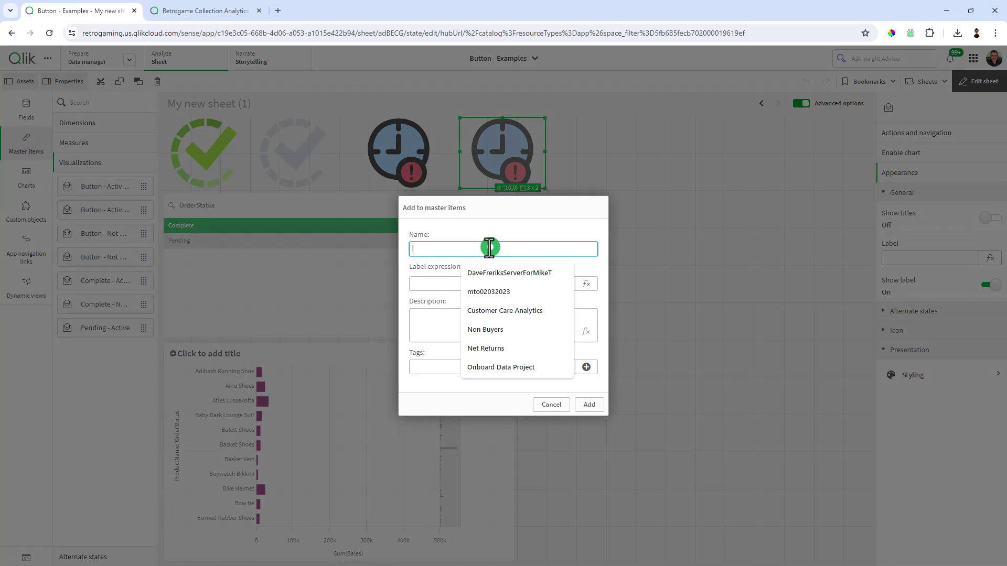
pyautogui.write('Pending - Not Active')
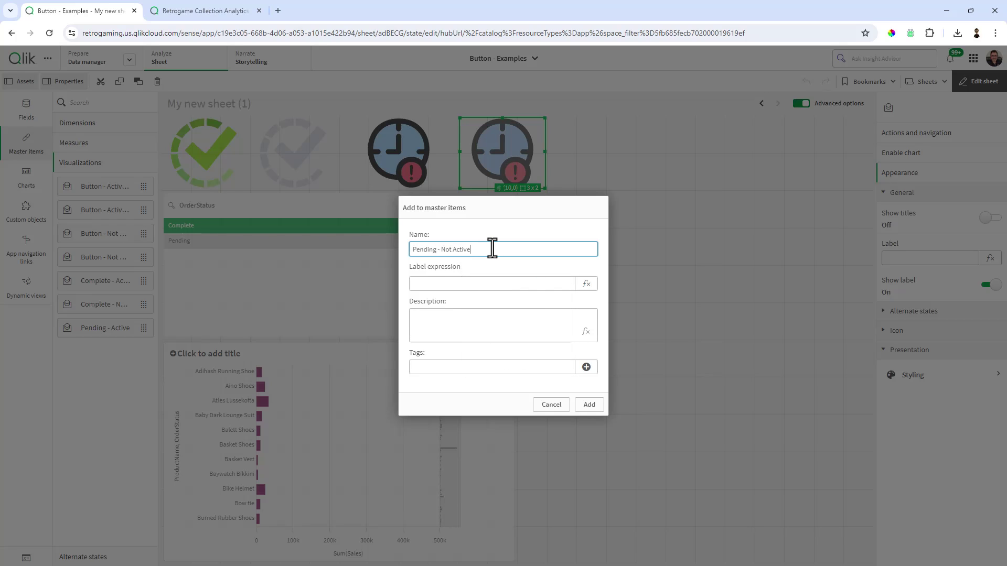
pyautogui.click(590, 405)
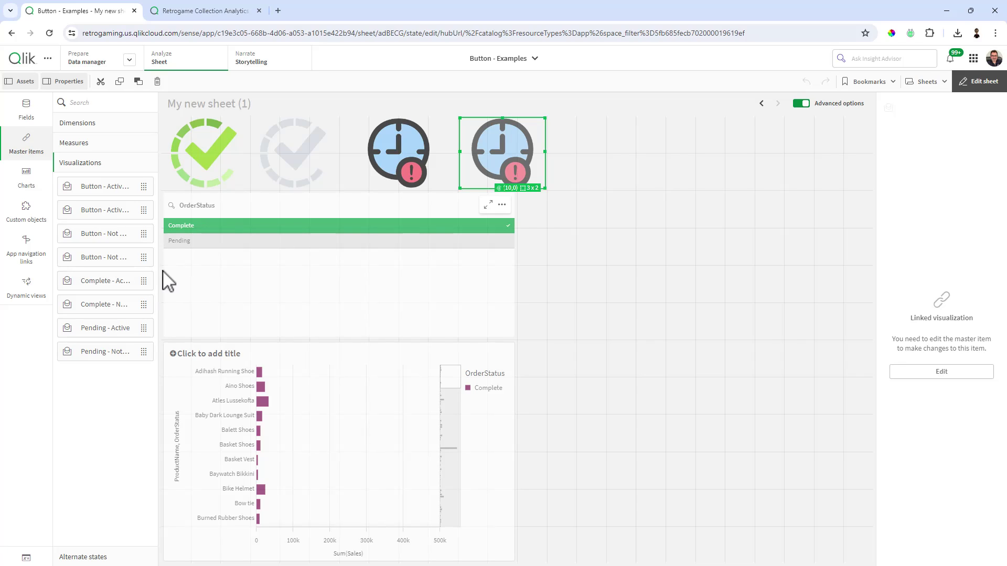
# Place a tall Layout container beside the filter pane and add Complete - Active, shrunk into its top-left corner
pyautogui.click(29, 209)
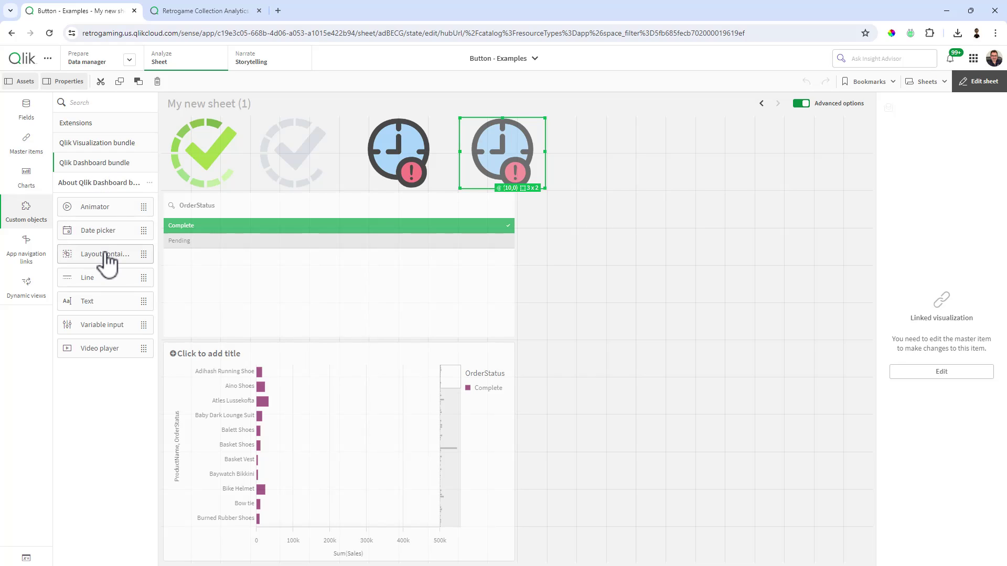
pyautogui.moveTo(105, 254); pyautogui.dragTo(582, 393)
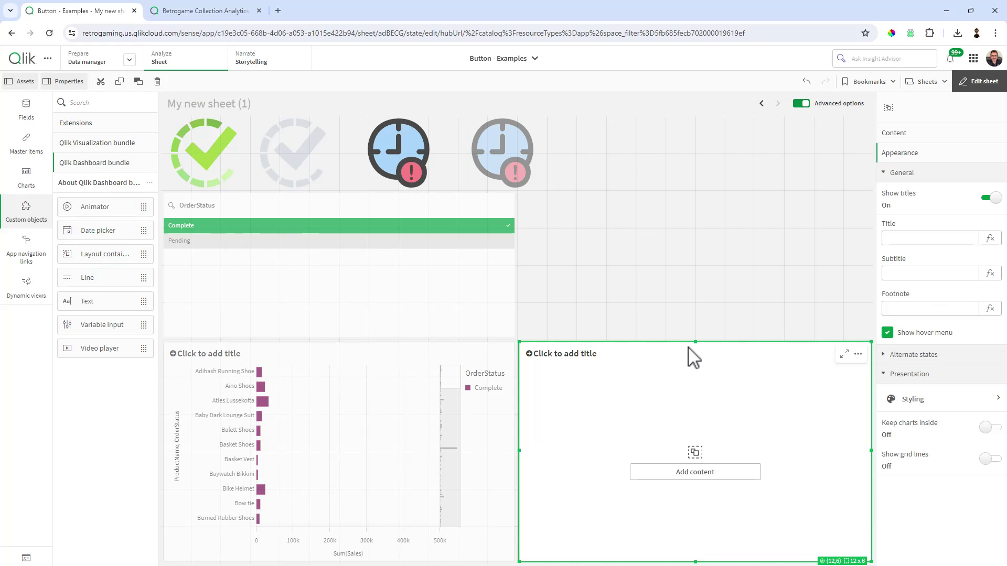
pyautogui.moveTo(695, 342); pyautogui.dragTo(701, 215)
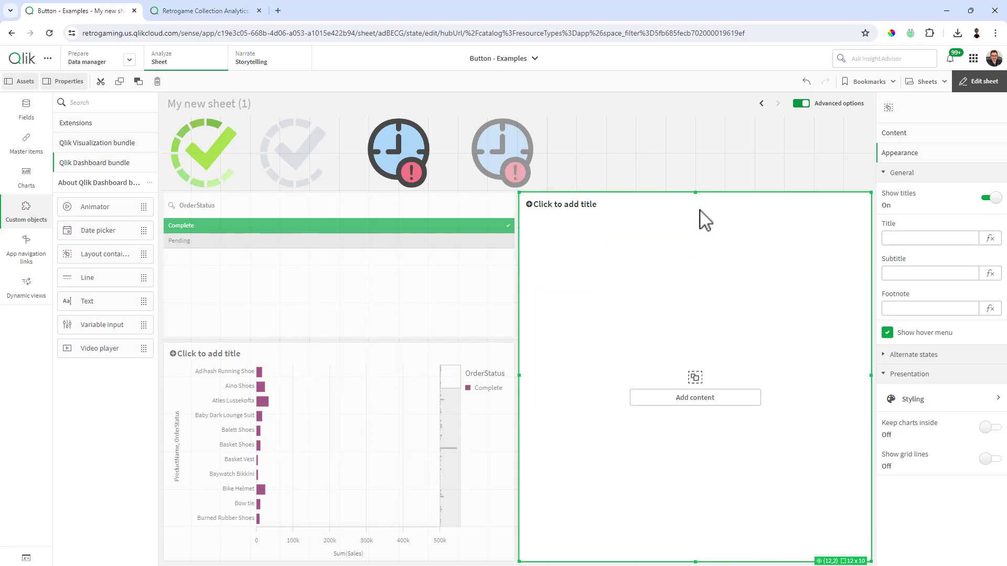
pyautogui.click(711, 402)
pyautogui.scroll(-3, 703, 477)
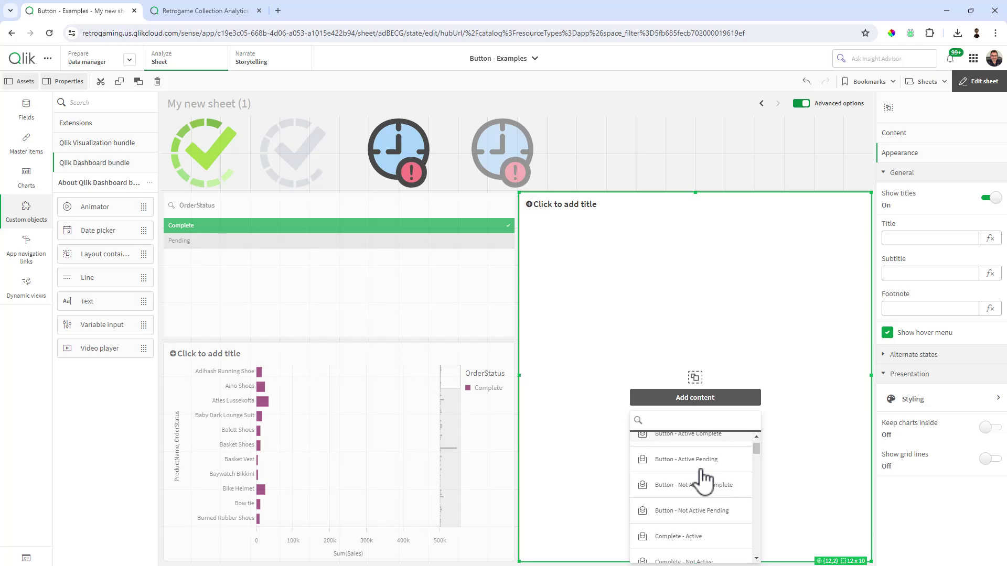
pyautogui.click(701, 499)
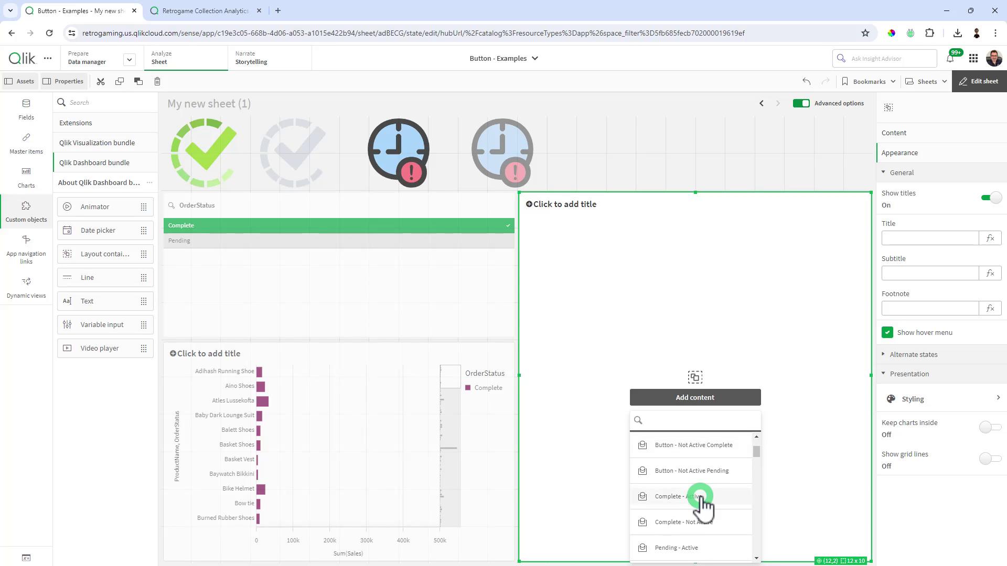
pyautogui.moveTo(682, 401); pyautogui.dragTo(624, 342)
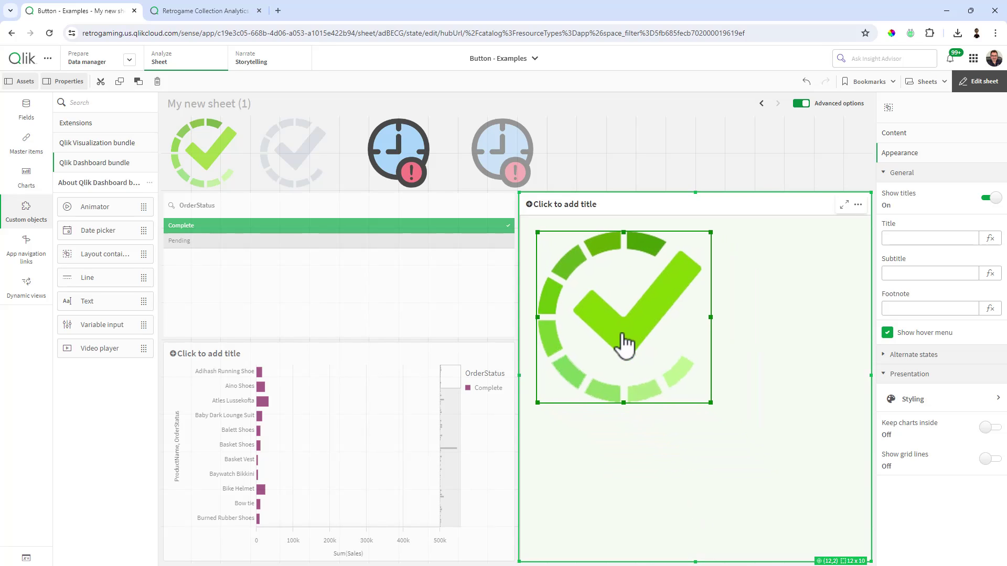
pyautogui.moveTo(708, 400); pyautogui.dragTo(605, 300)
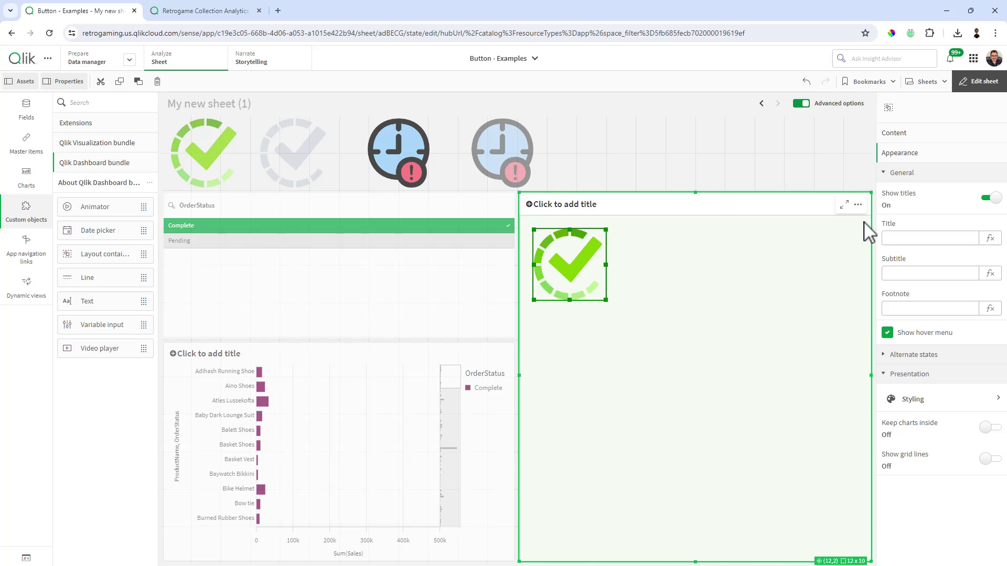
# Add Complete - Not Active to the container, shrunk to match the green check in the top-left
pyautogui.click(906, 133)
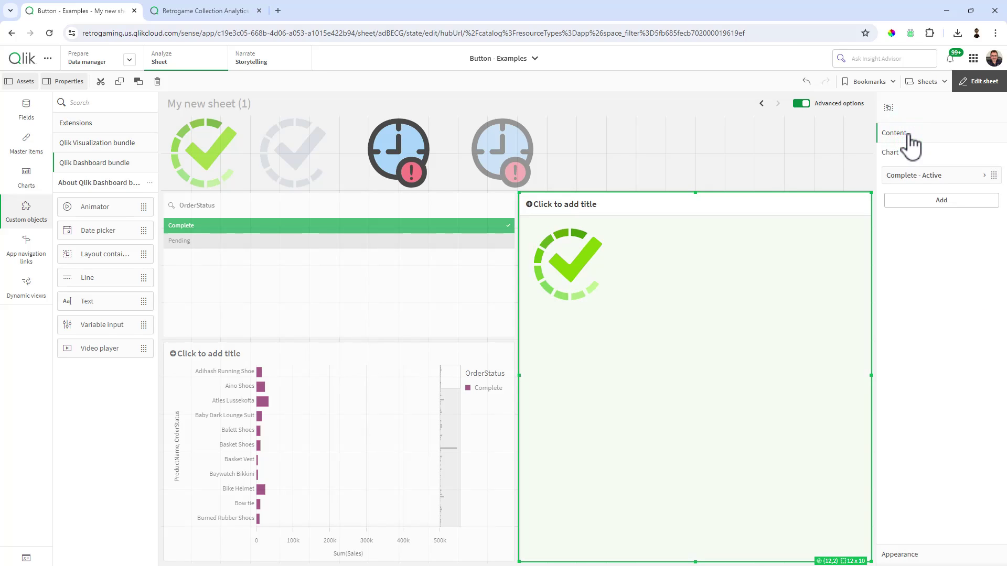
pyautogui.click(946, 202)
pyautogui.scroll(-2, 939, 293)
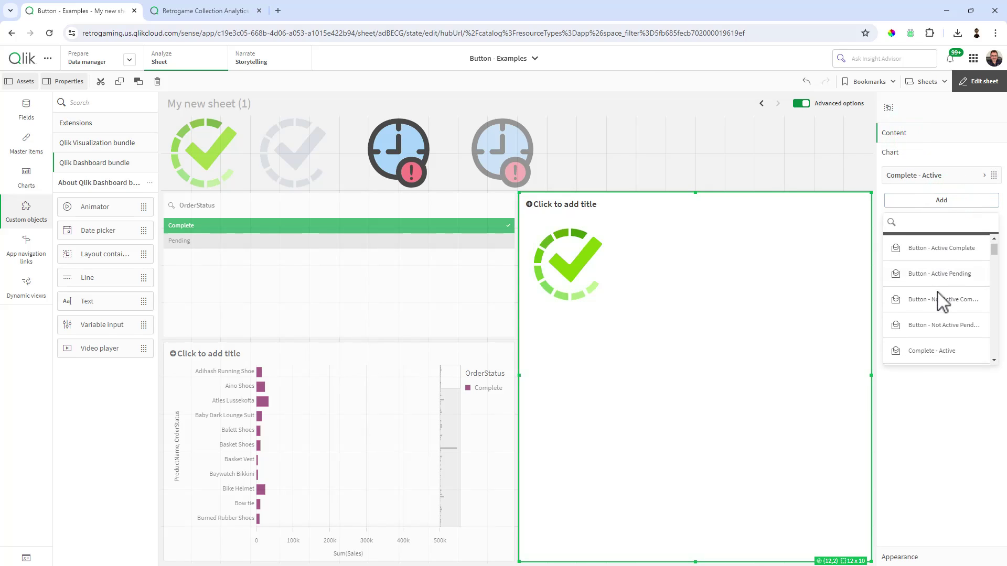
pyautogui.click(952, 359)
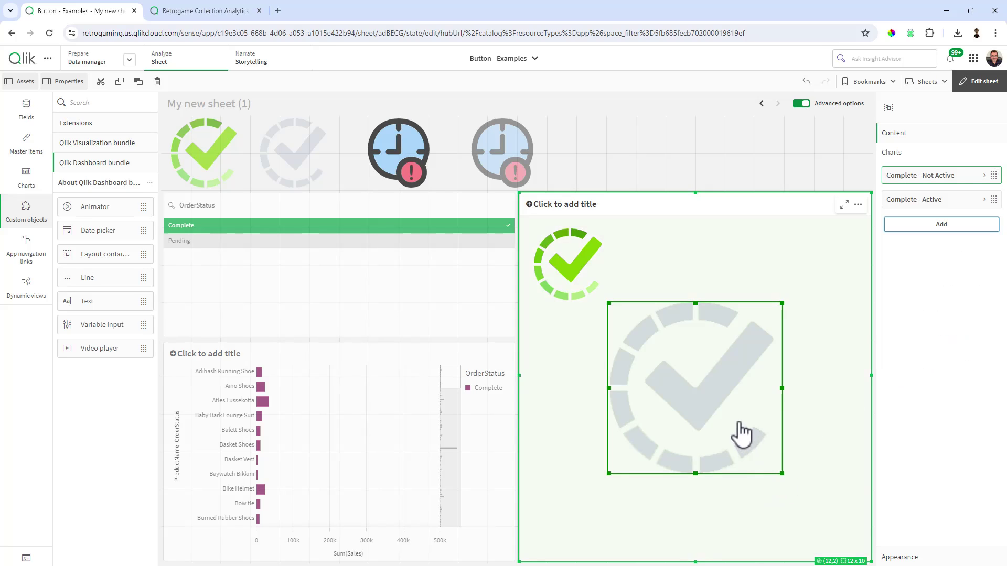
pyautogui.moveTo(694, 387); pyautogui.dragTo(627, 325)
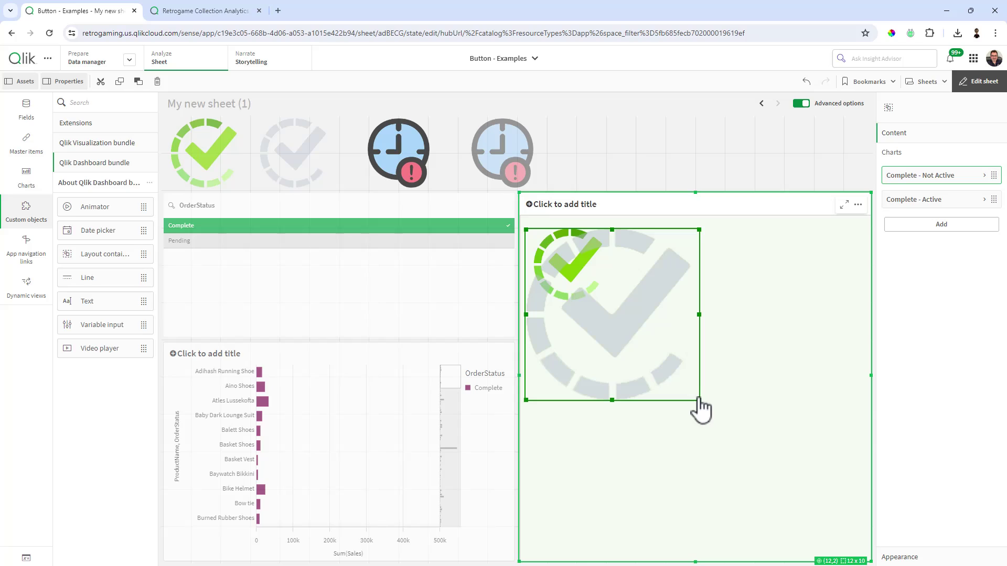
pyautogui.moveTo(698, 400); pyautogui.dragTo(615, 300)
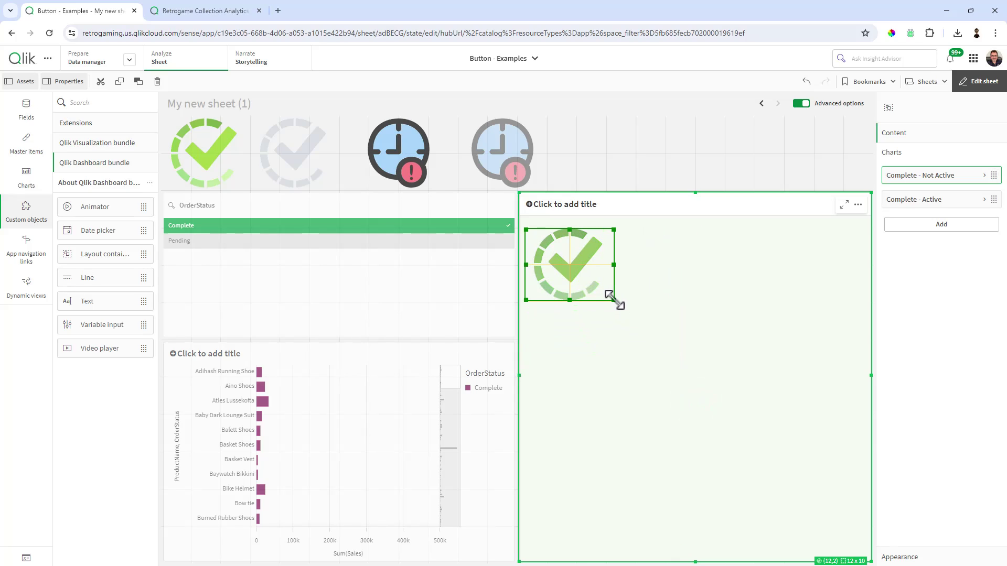
pyautogui.click(678, 300)
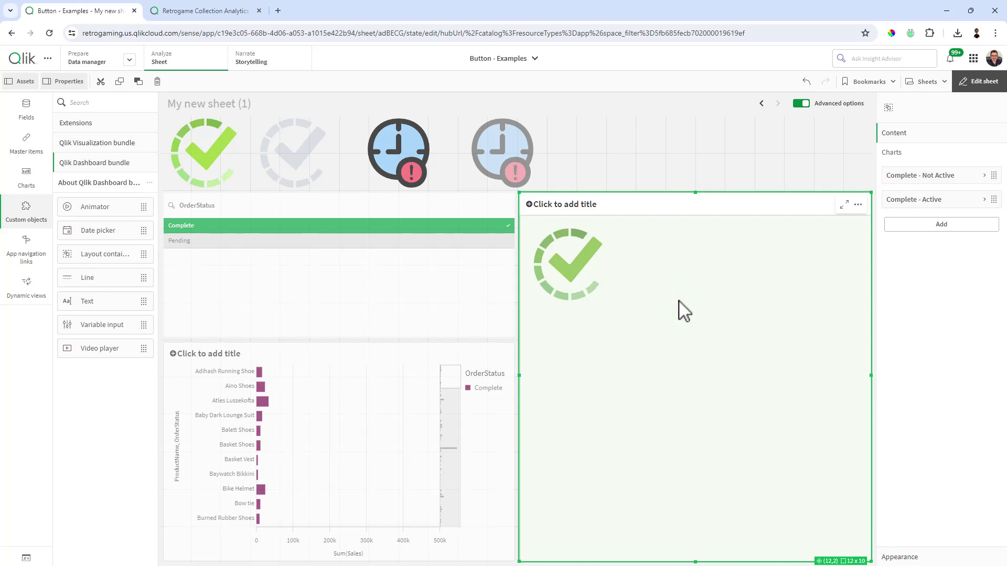
# Add Pending - Active, shrink it, and align its top edge with the checkmark
pyautogui.click(937, 226)
pyautogui.scroll(-3, 964, 351)
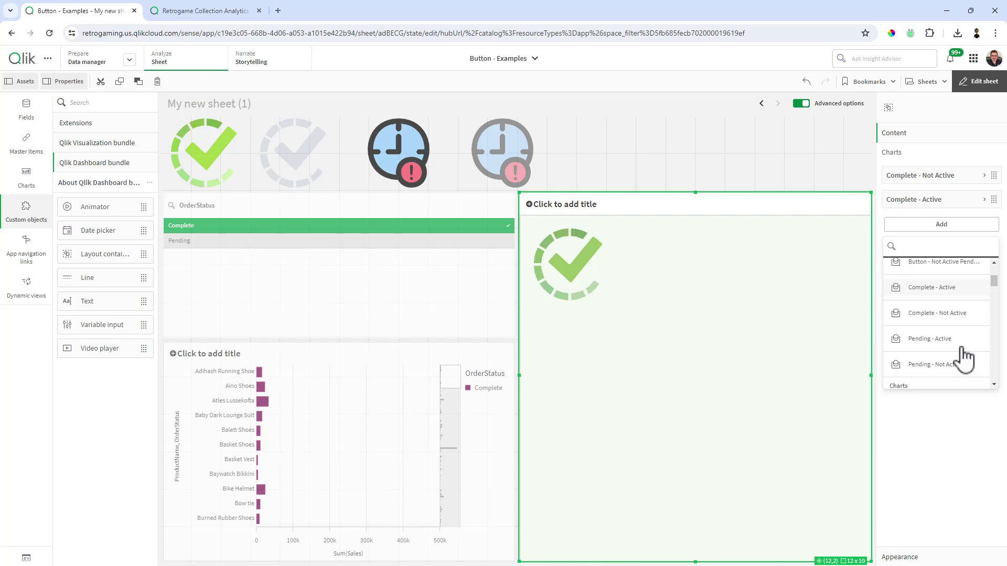
pyautogui.click(960, 340)
pyautogui.moveTo(727, 380); pyautogui.dragTo(740, 312)
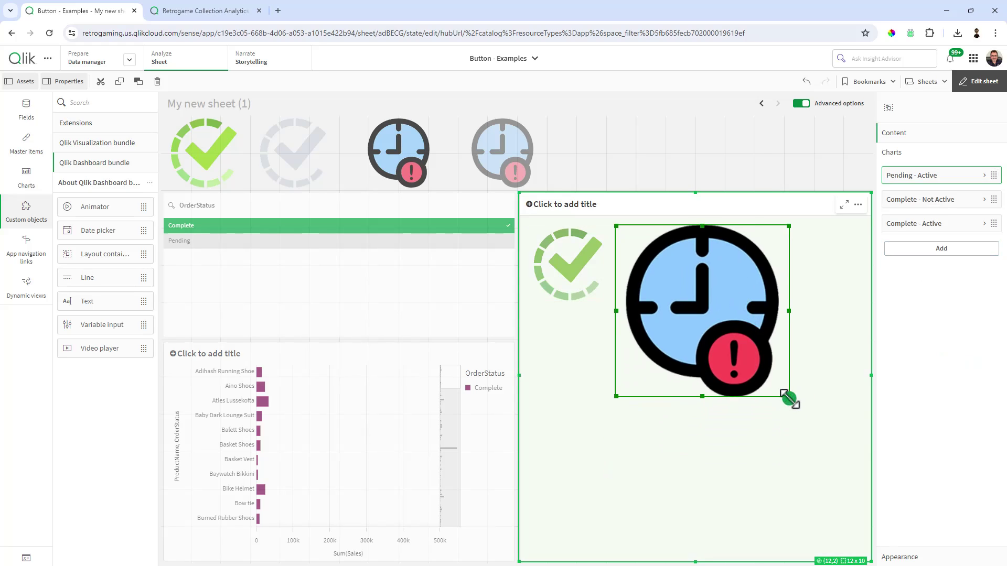
pyautogui.moveTo(788, 397); pyautogui.dragTo(700, 301)
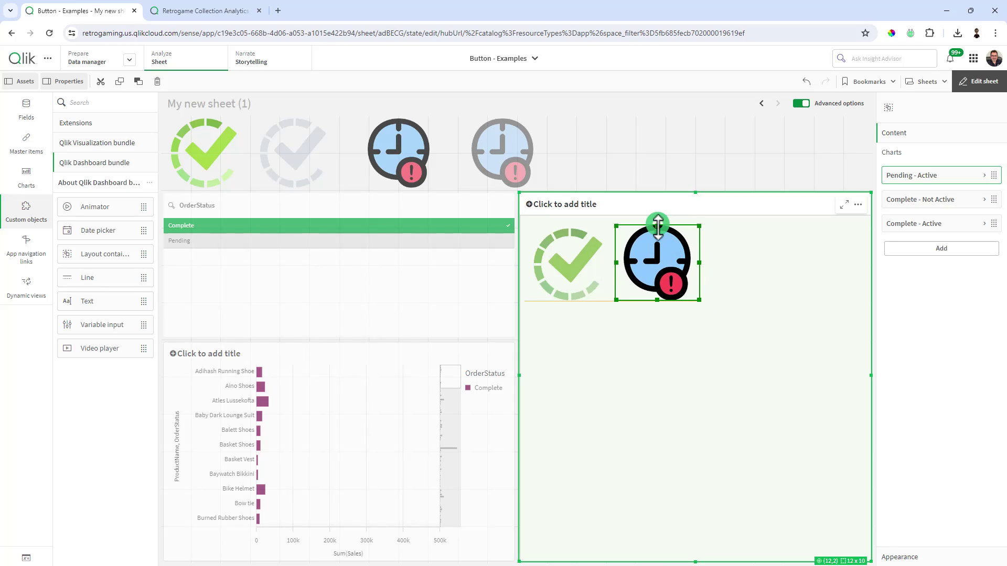
pyautogui.moveTo(658, 226); pyautogui.dragTo(658, 229)
pyautogui.click(746, 281)
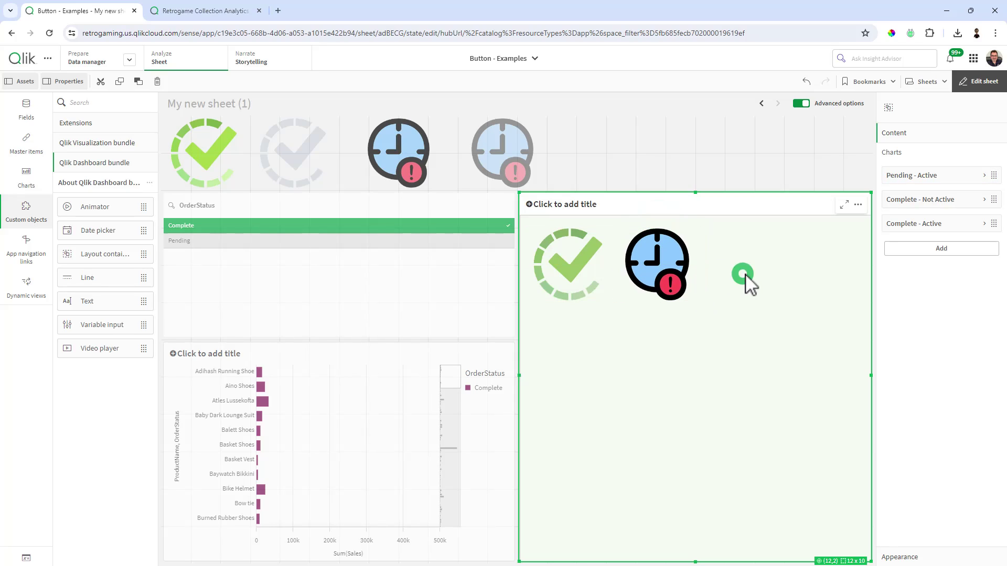
# Add Pending - Not Active and size it to sit over the first clock image
pyautogui.click(941, 251)
pyautogui.scroll(-5, 943, 388)
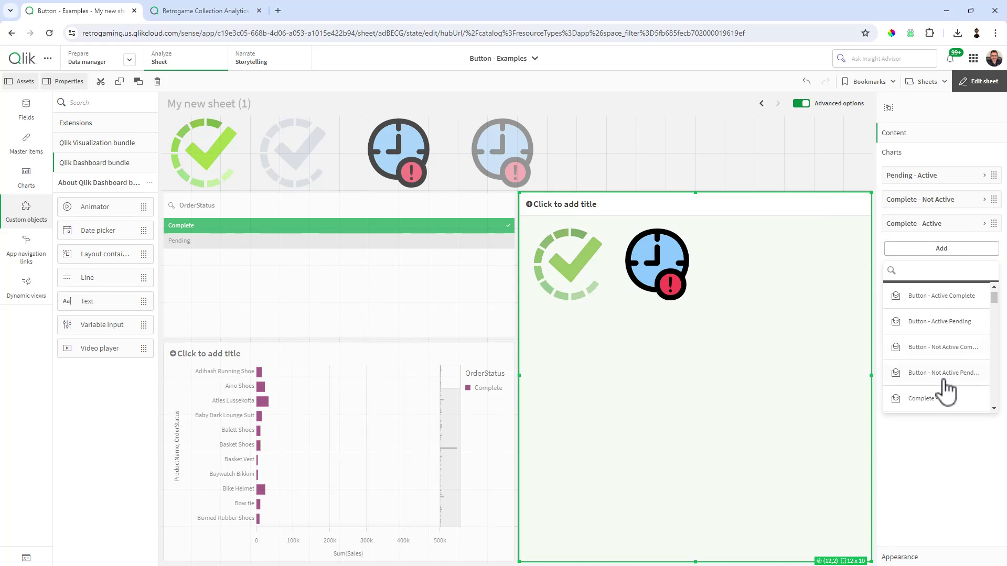
pyautogui.click(948, 388)
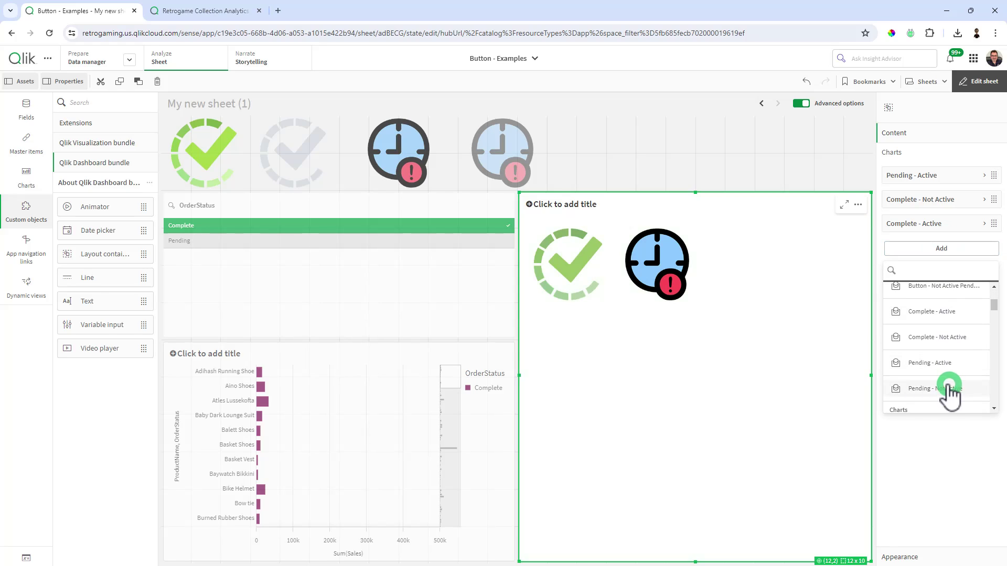
pyautogui.moveTo(696, 387); pyautogui.dragTo(692, 321)
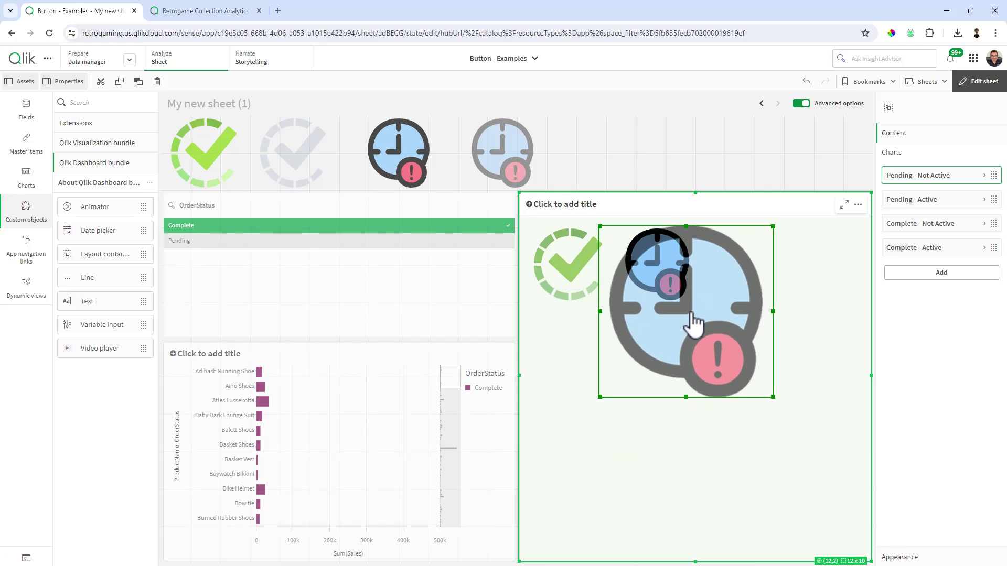
pyautogui.moveTo(777, 395); pyautogui.dragTo(684, 303)
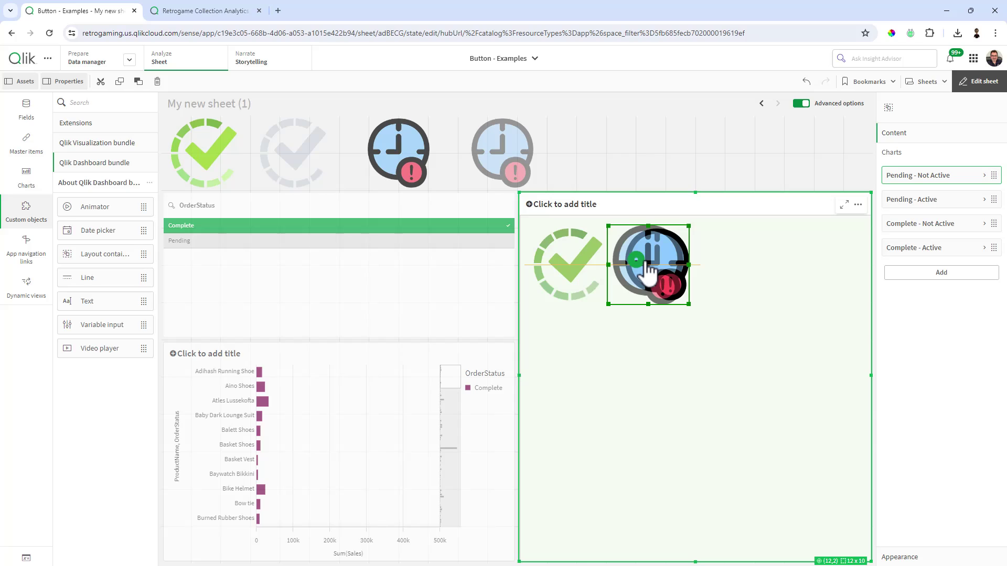
pyautogui.moveTo(640, 270); pyautogui.dragTo(658, 275)
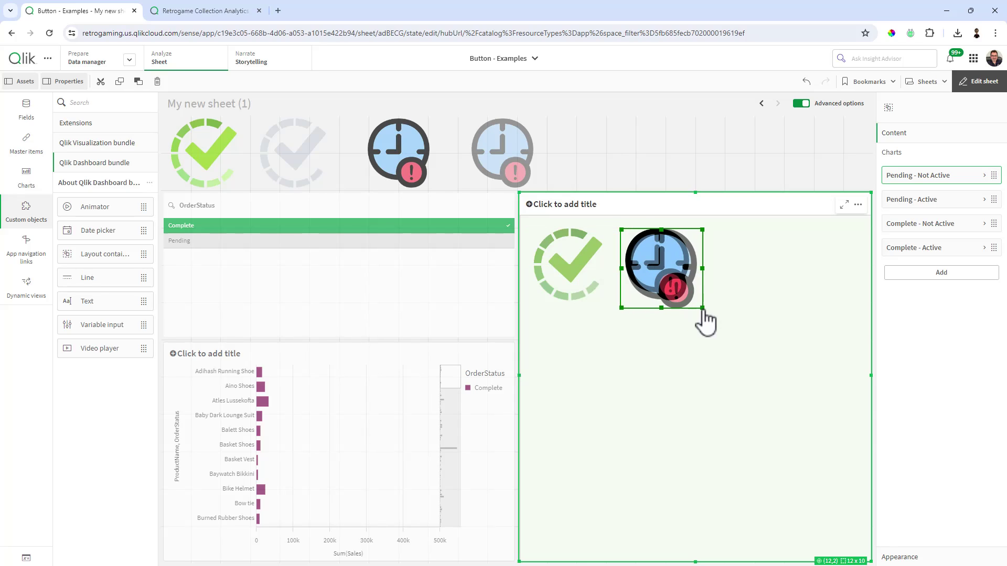
pyautogui.moveTo(703, 308); pyautogui.dragTo(697, 303)
pyautogui.click(719, 332)
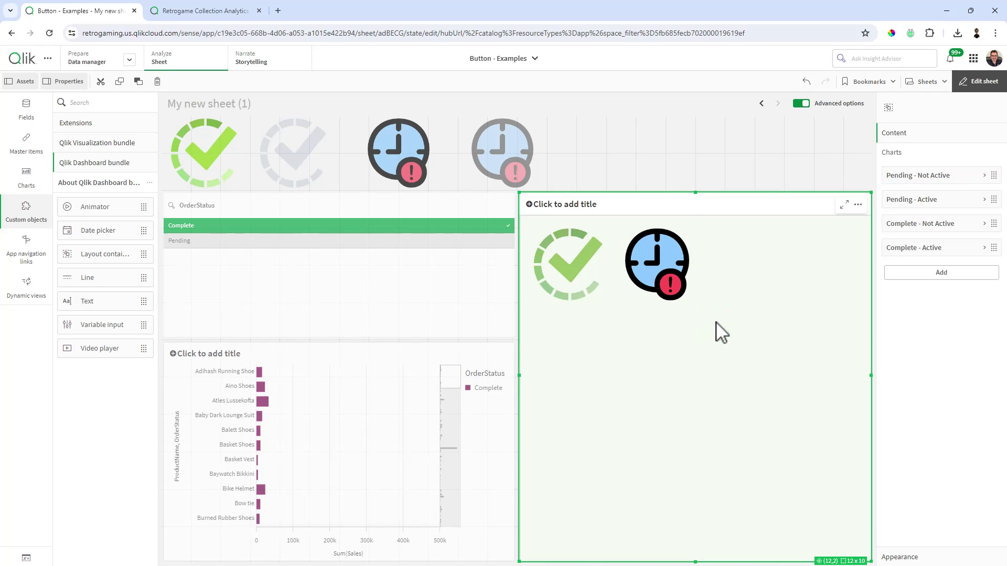
# Select the checkmark and clock images to identify which container item each one is
pyautogui.click(579, 270)
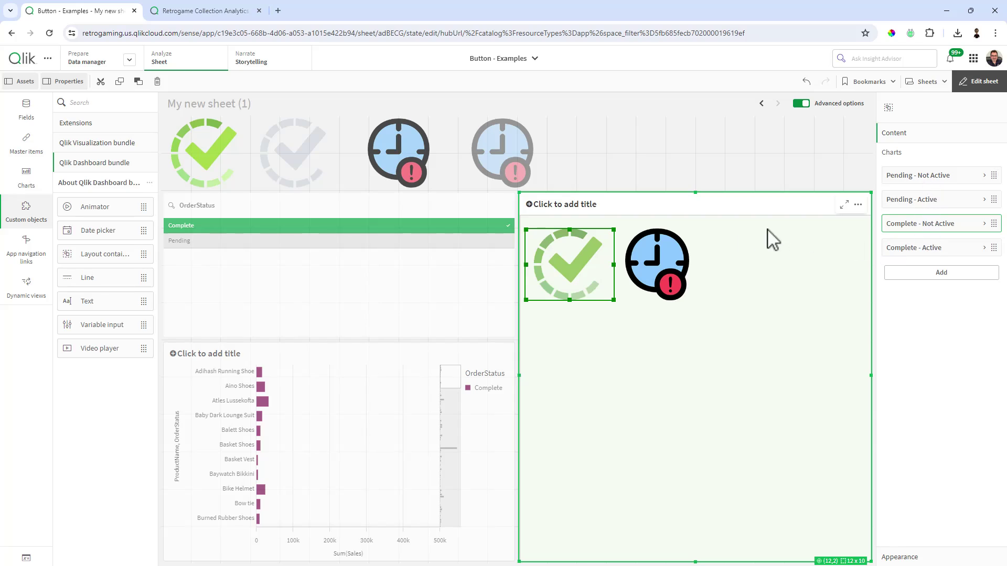
pyautogui.click(664, 271)
pyautogui.click(589, 266)
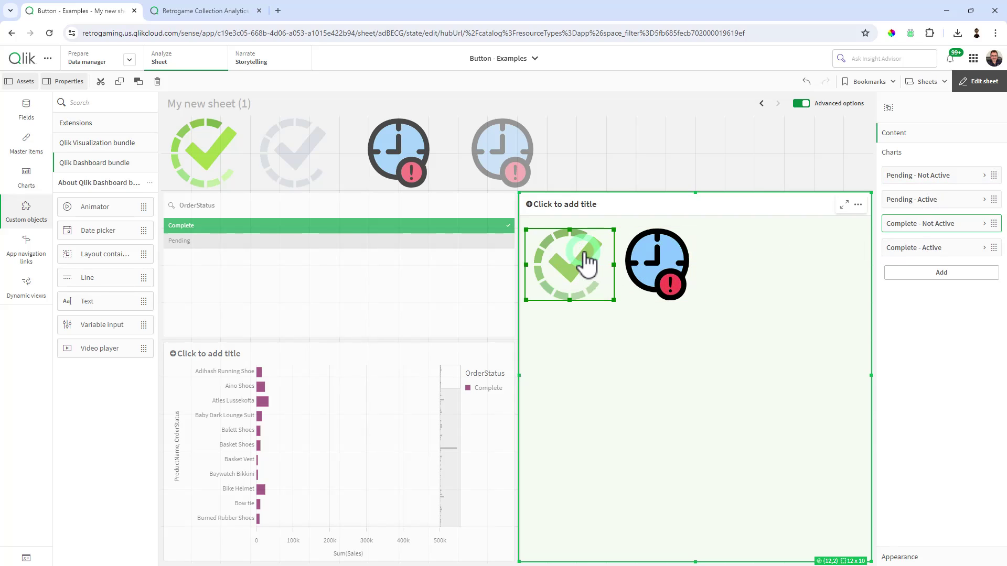
pyautogui.click(657, 274)
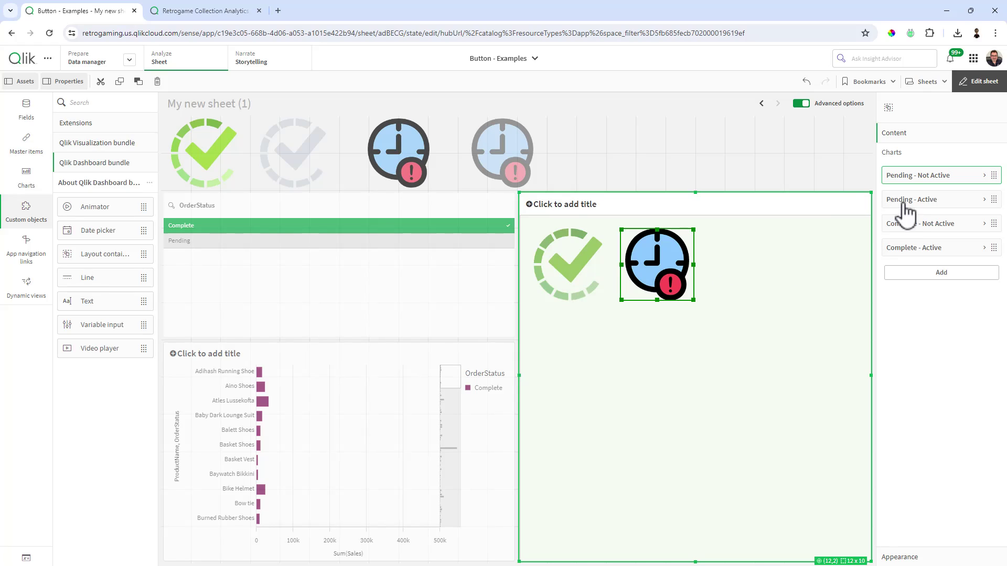
# Give Complete - Active the show condition ='$(vSelected_Status)' = 'Complete' and copy the expression
pyautogui.click(912, 250)
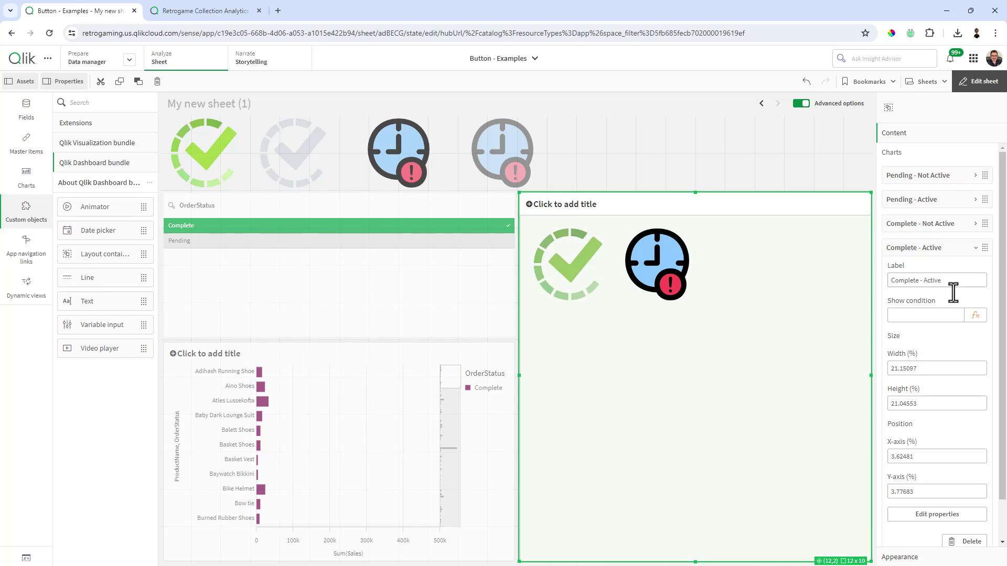
pyautogui.click(974, 316)
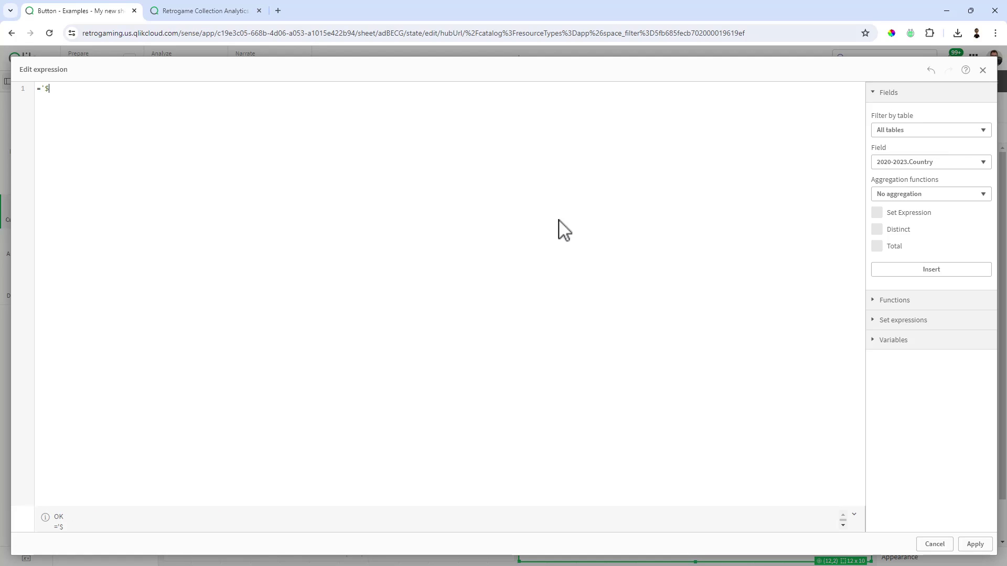
pyautogui.write("='$(")
pyautogui.press('BackSpace')
pyautogui.press('BackSpace')
pyautogui.press('BackSpace')
pyautogui.press('BackSpace')
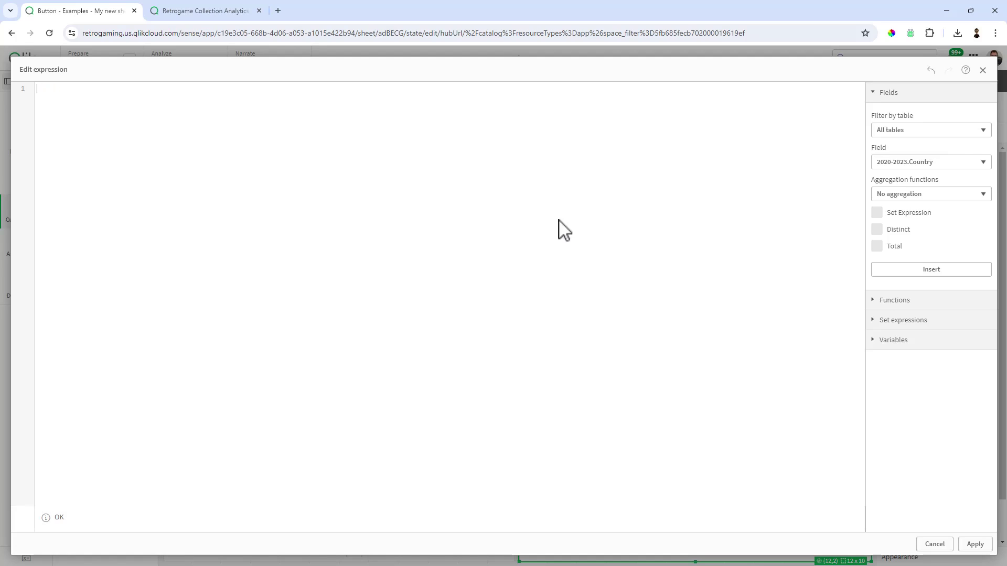
pyautogui.write('v')
pyautogui.press('Down')
pyautogui.press('Down')
pyautogui.press('Down')
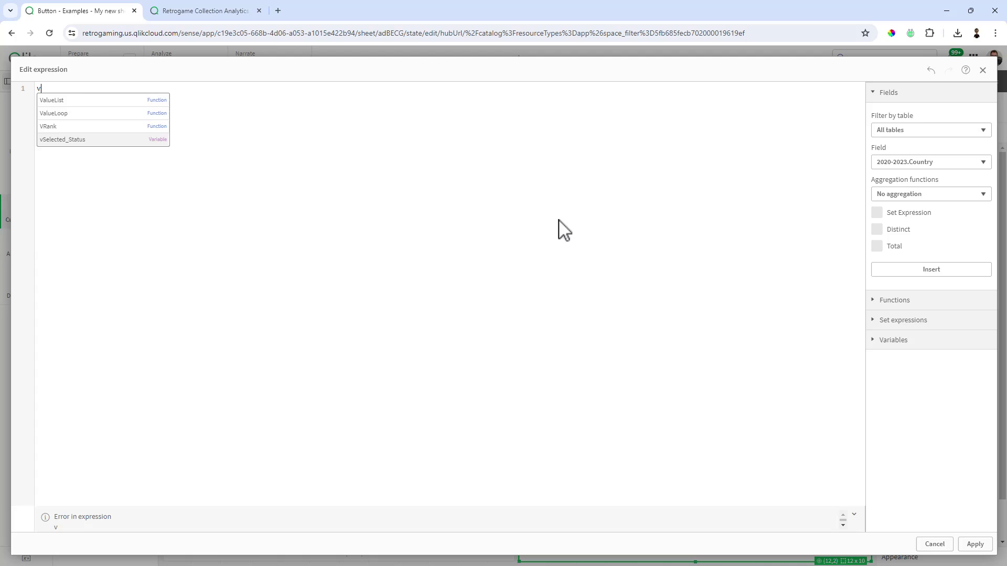
pyautogui.press('Return')
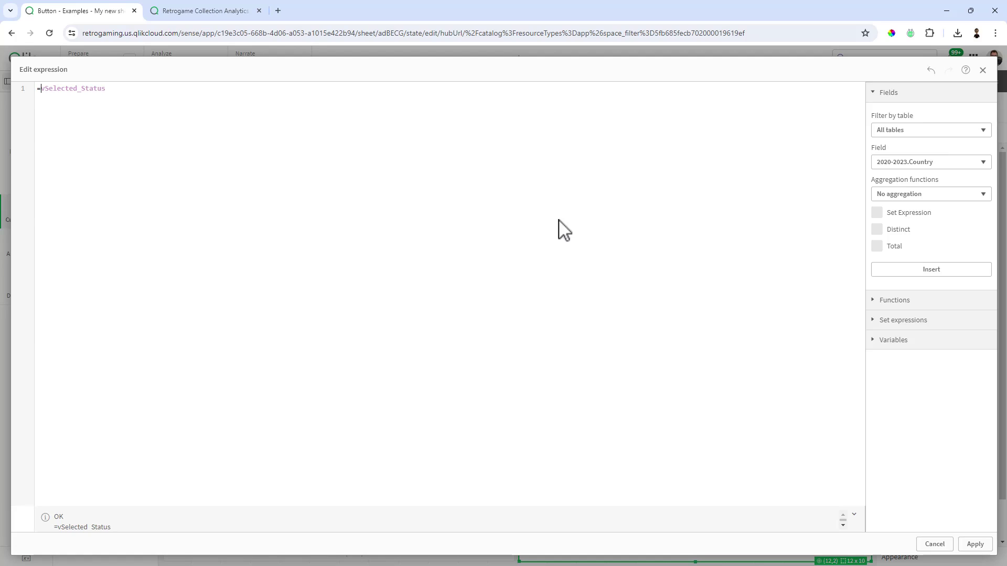
pyautogui.write("'$(")
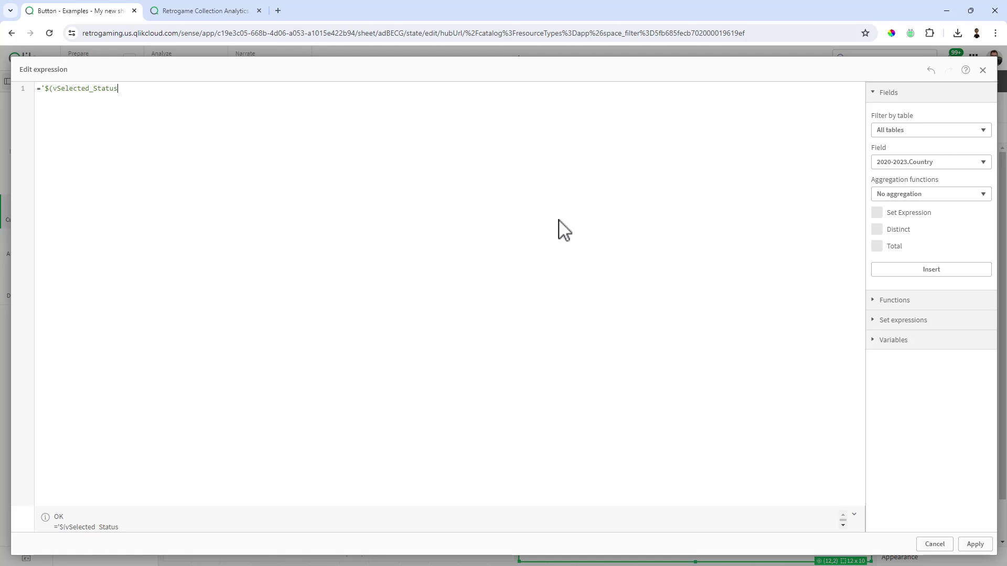
pyautogui.write(')')
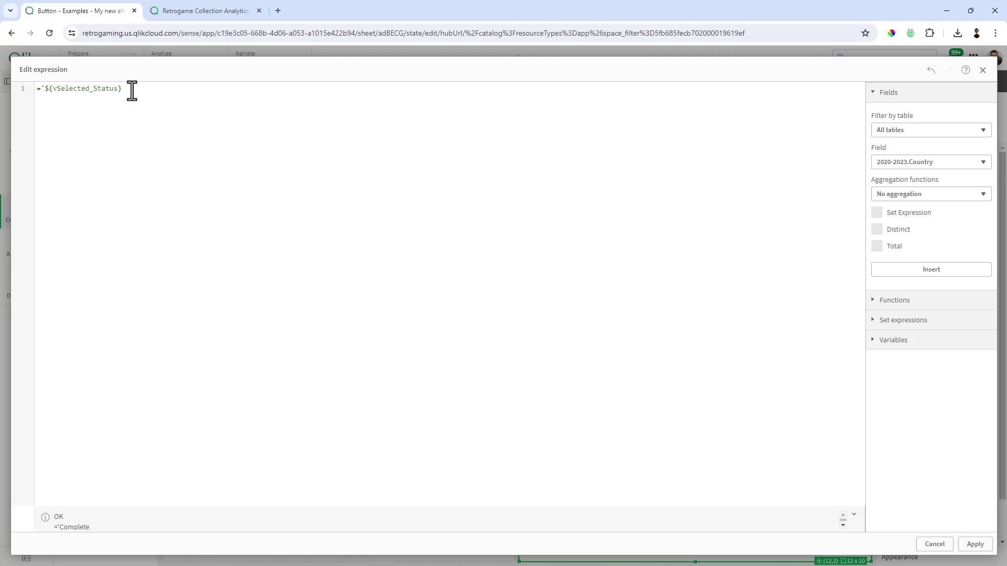
pyautogui.write("'")
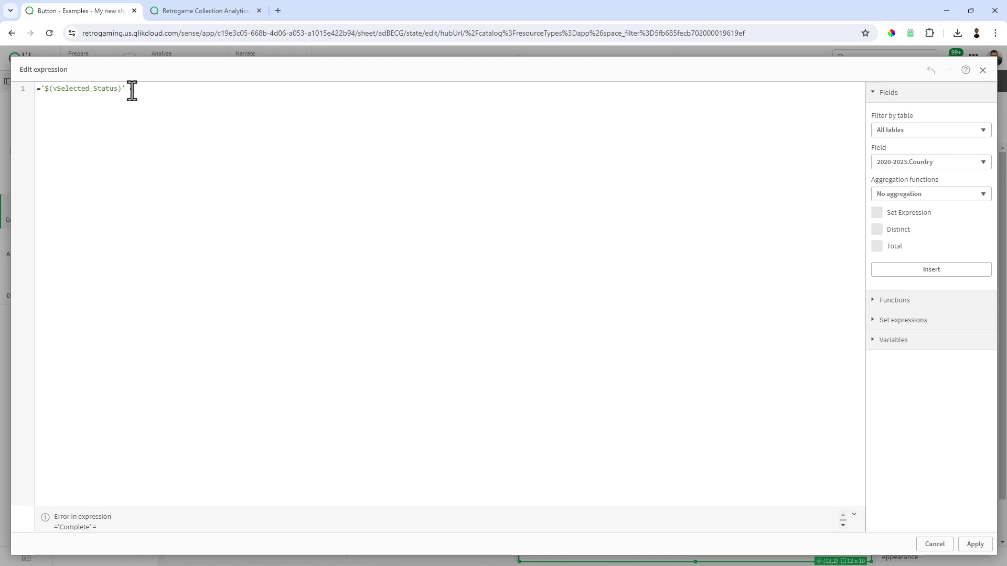
pyautogui.write(" = 'Complete")
pyautogui.hotkey('ctrl', 'a')
pyautogui.hotkey('ctrl', 'c')
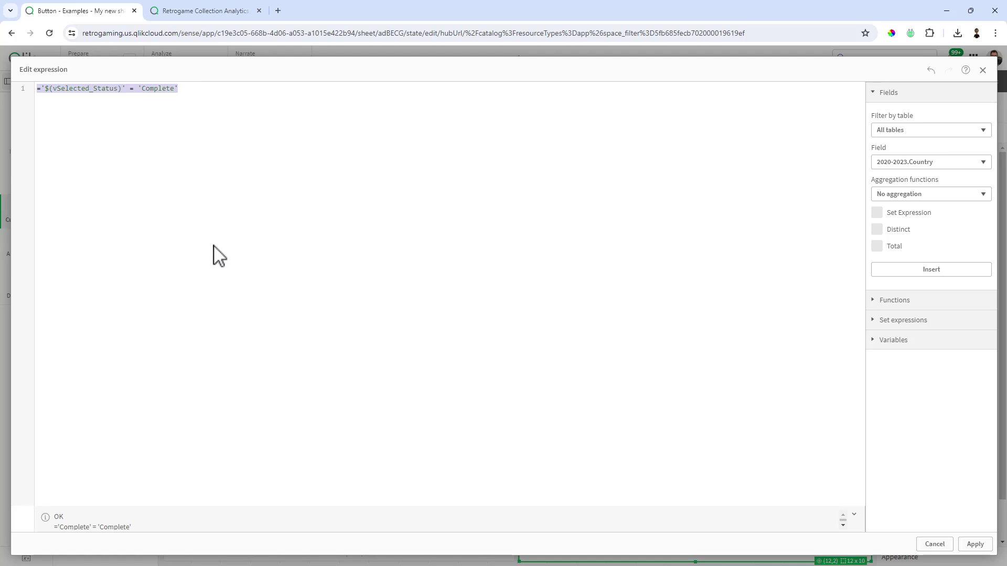
pyautogui.click(216, 244)
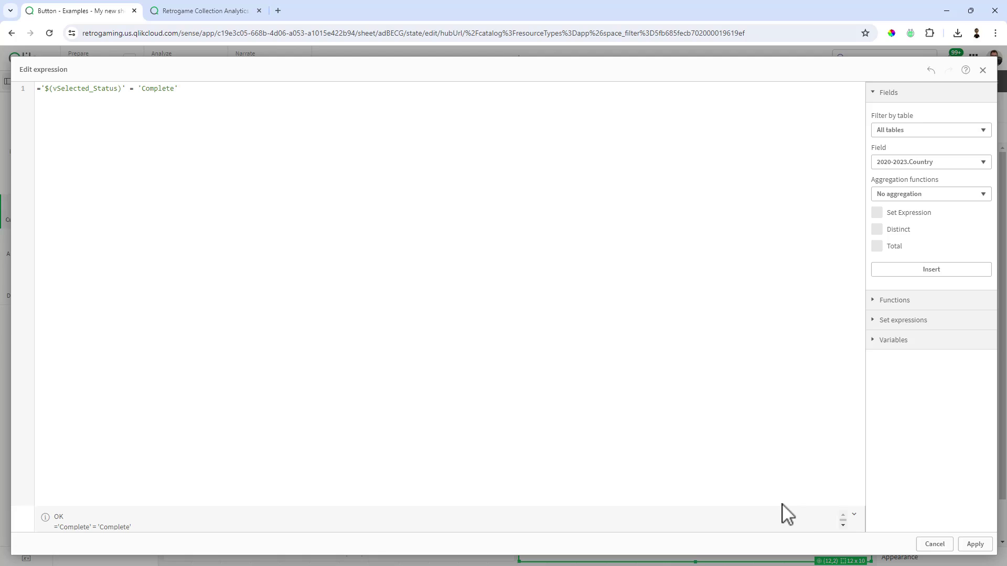
pyautogui.click(974, 544)
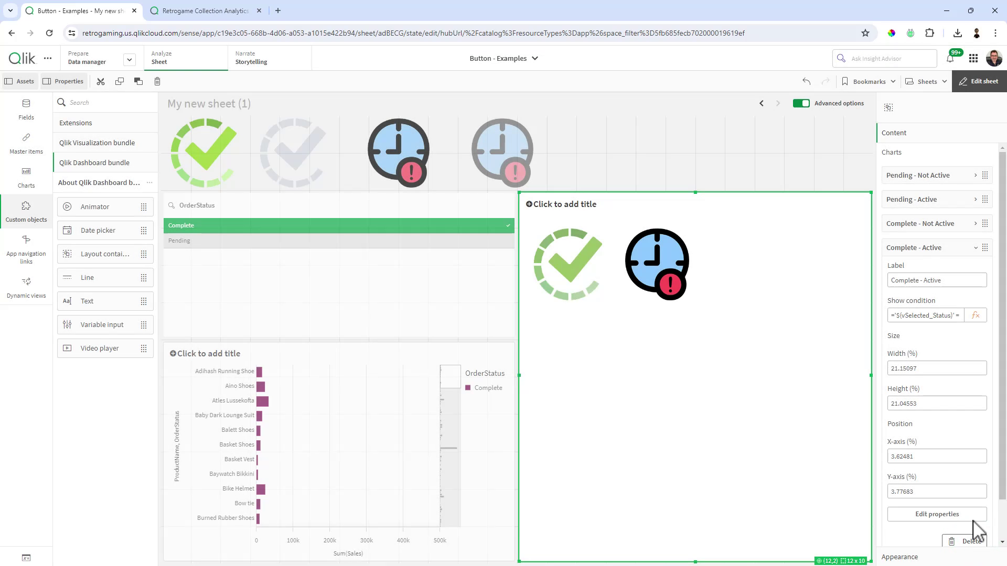
# Paste the copied condition into Complete - Not Active, changing it to ='$(vSelected_Status)' <> 'Complete'
pyautogui.click(913, 247)
pyautogui.click(919, 224)
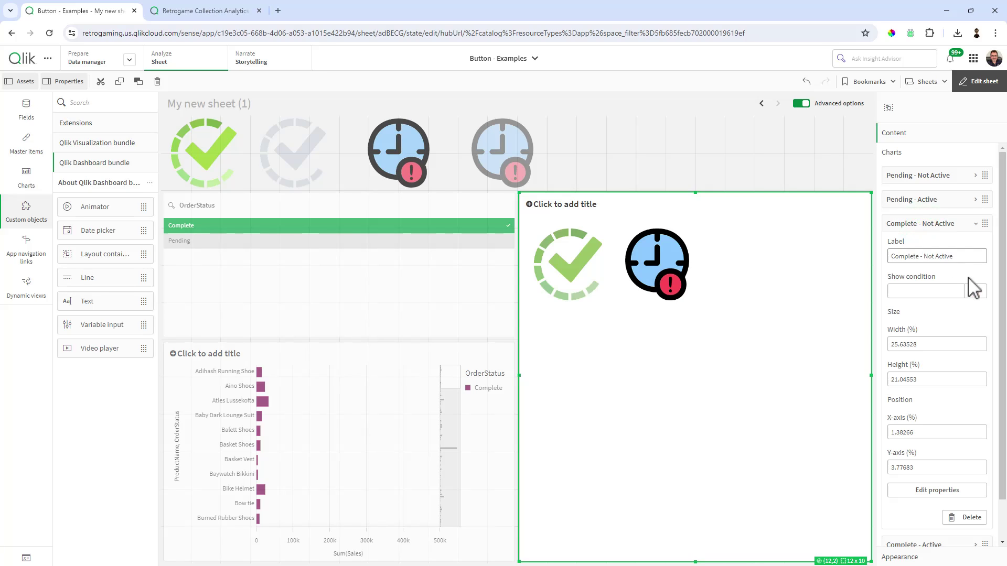
pyautogui.click(977, 291)
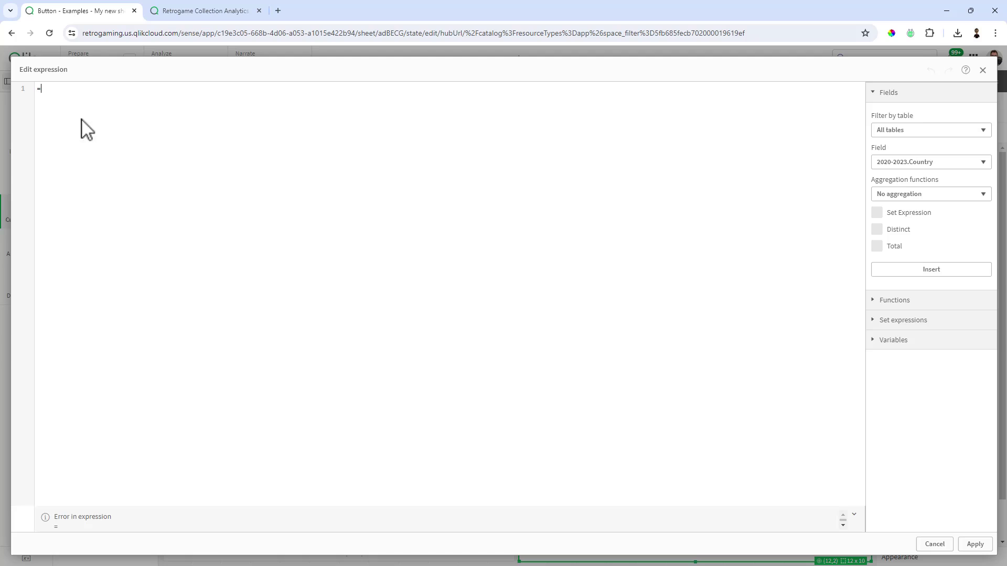
pyautogui.hotkey('ctrl', 'v')
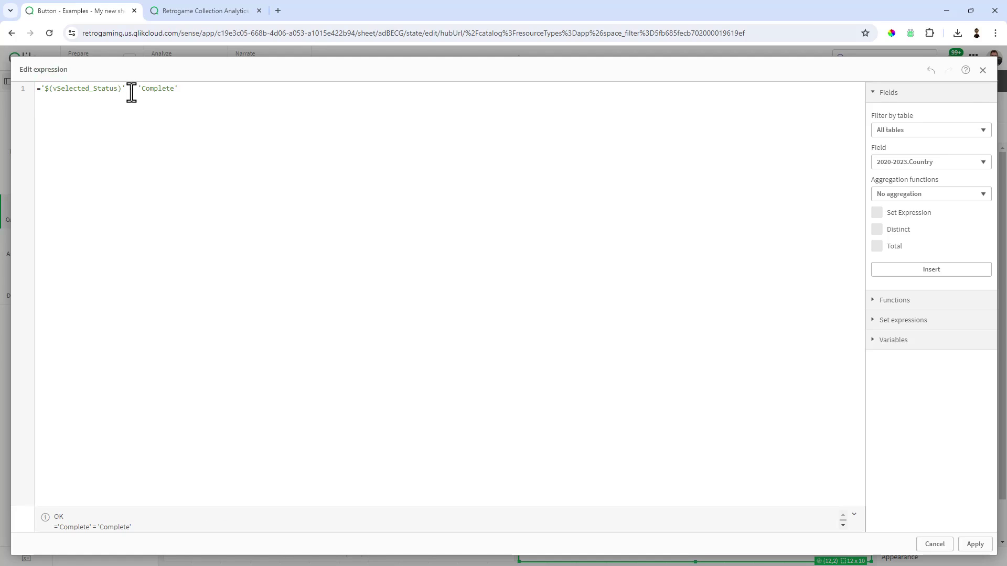
pyautogui.doubleClick(132, 89)
pyautogui.click(967, 544)
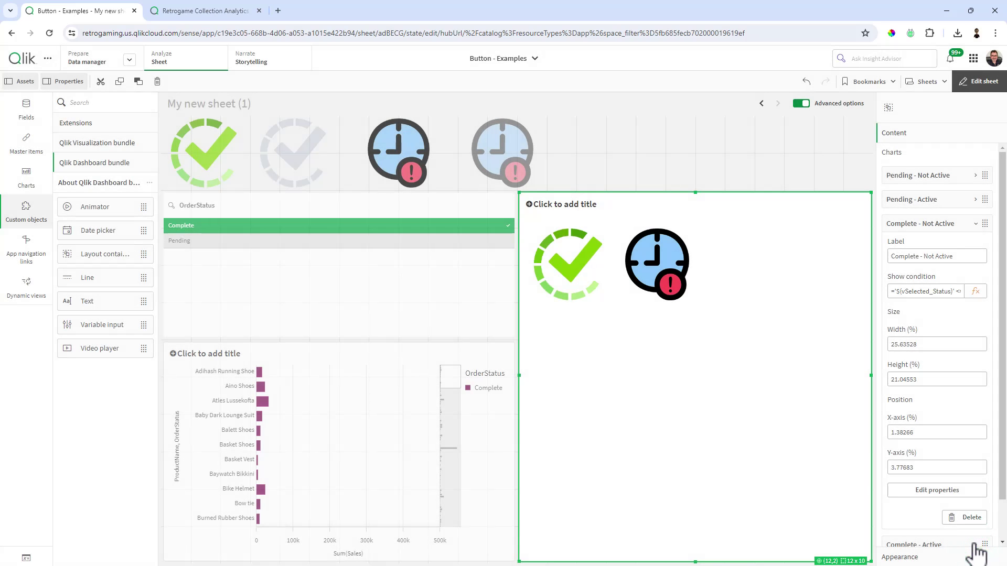
pyautogui.click(926, 224)
# Set Pending - Active's show condition to ='$(vSelected_Status)' = 'Pending' and copy it
pyautogui.click(925, 199)
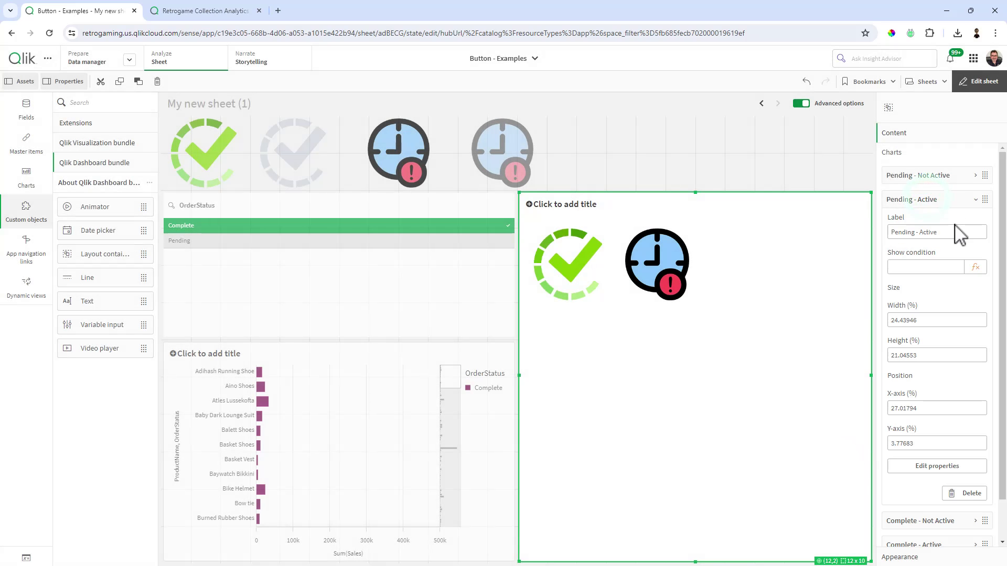
pyautogui.click(978, 269)
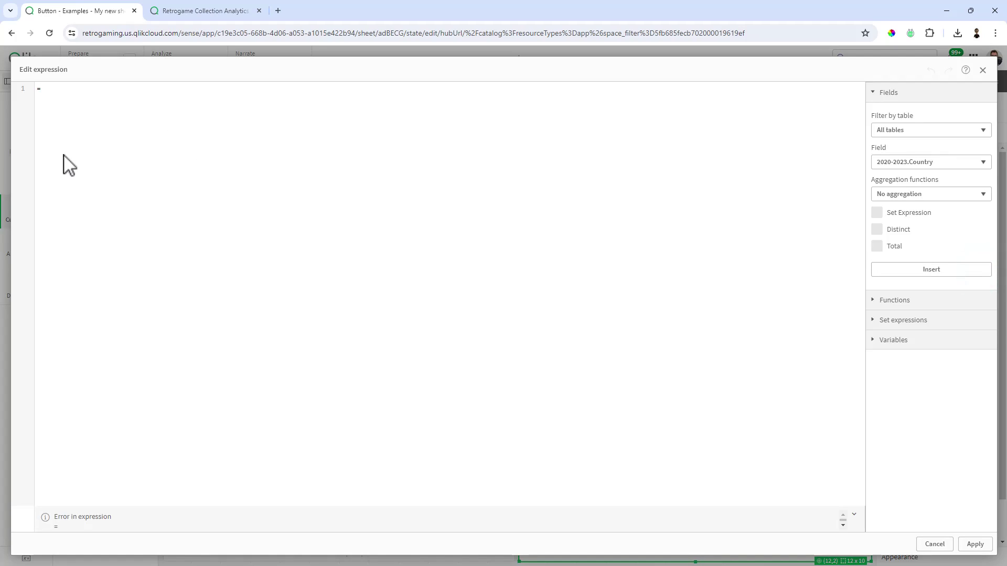
pyautogui.click(47, 88)
pyautogui.hotkey('ctrl', 'v')
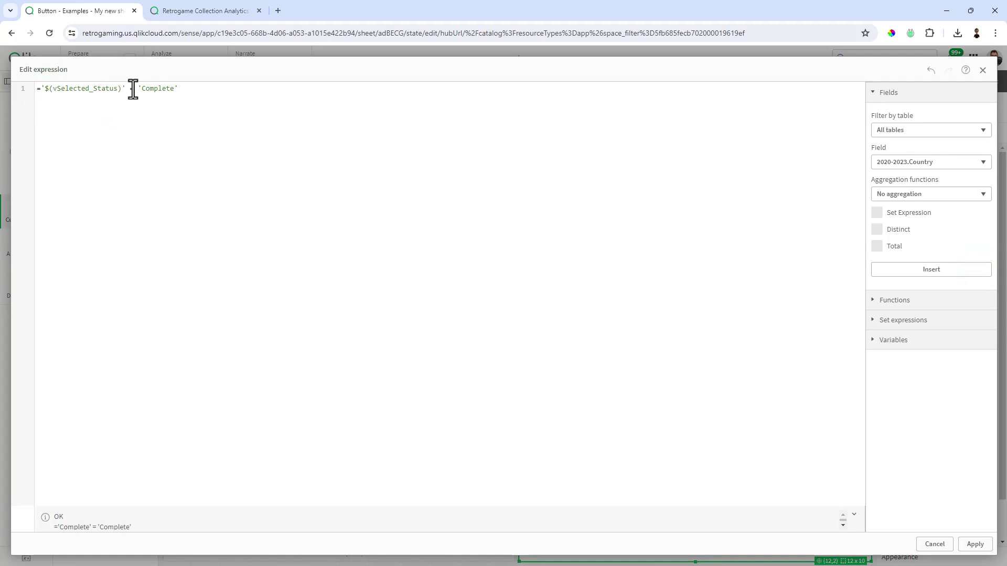
pyautogui.click(139, 88)
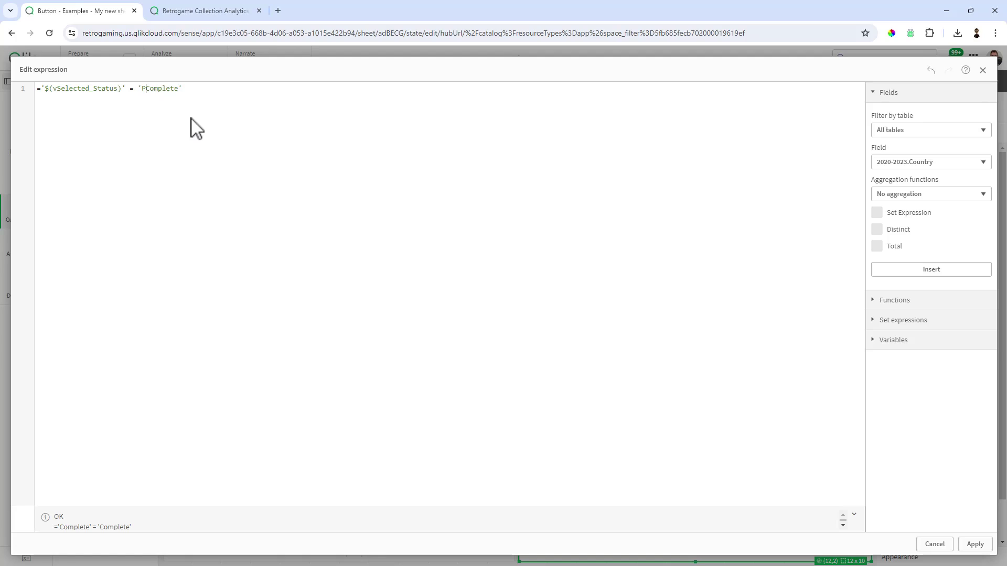
pyautogui.write('Pending')
pyautogui.hotkey('ctrl', 'a')
pyautogui.hotkey('ctrl', 'c')
pyautogui.click(975, 545)
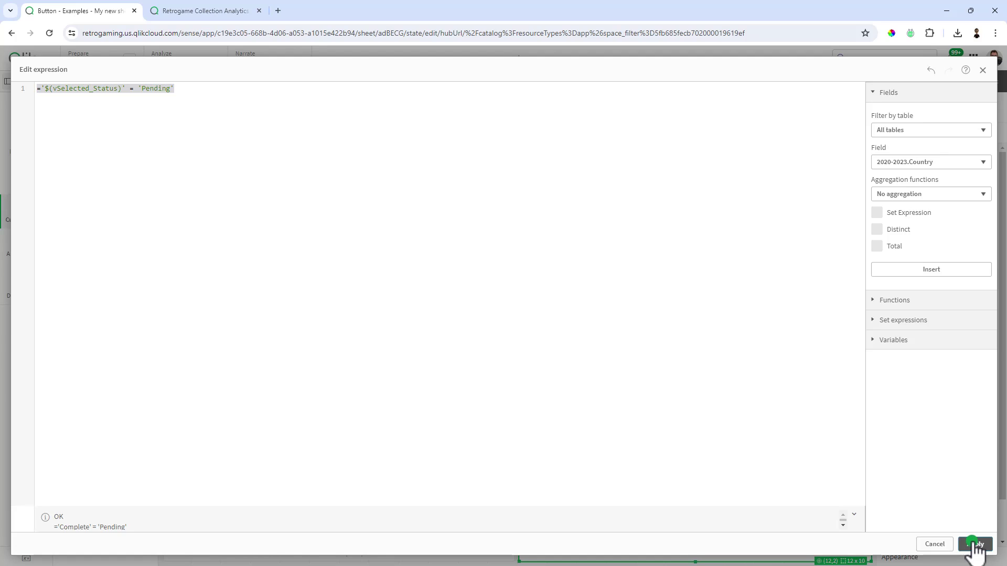
# Set Pending - Not Active's show condition to ='$(vSelected_Status)' <> 'Pending'
pyautogui.click(924, 201)
pyautogui.click(927, 175)
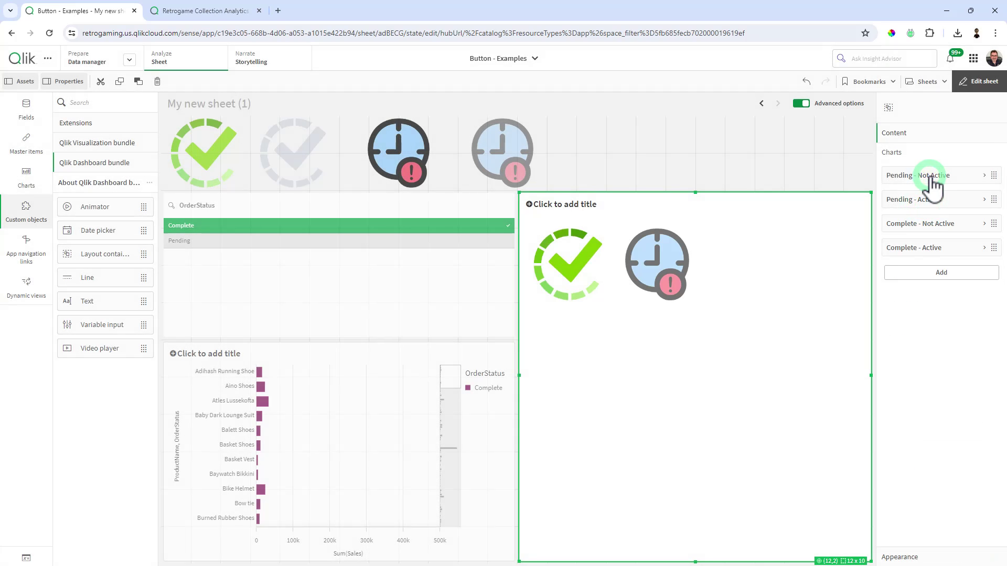
pyautogui.click(975, 245)
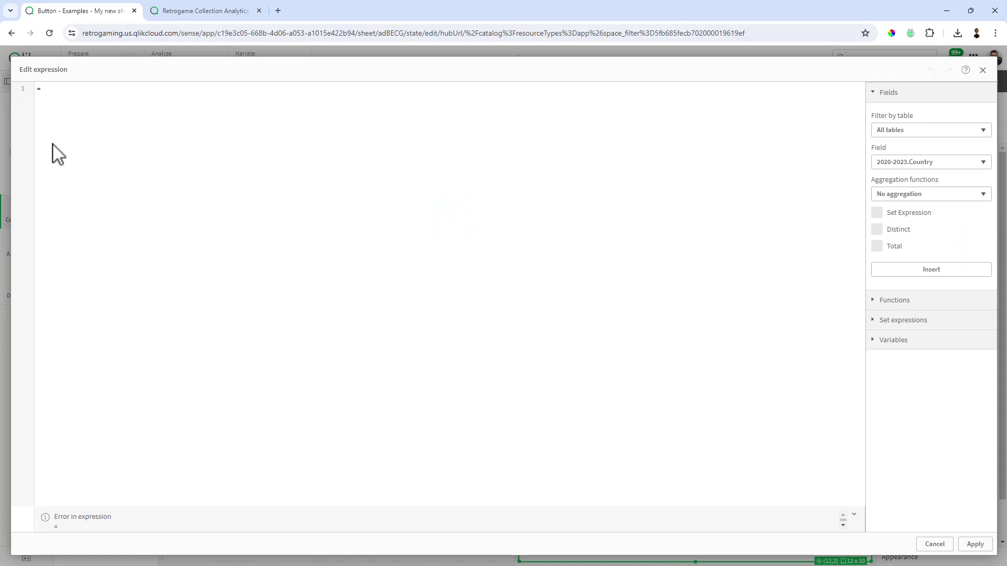
pyautogui.hotkey('ctrl', 'v')
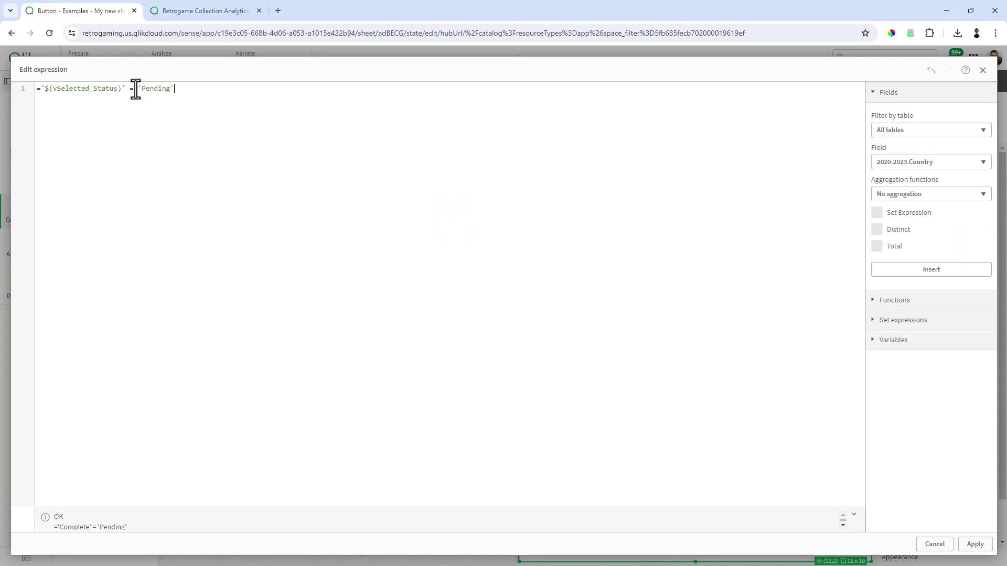
pyautogui.click(132, 88)
pyautogui.write('<>')
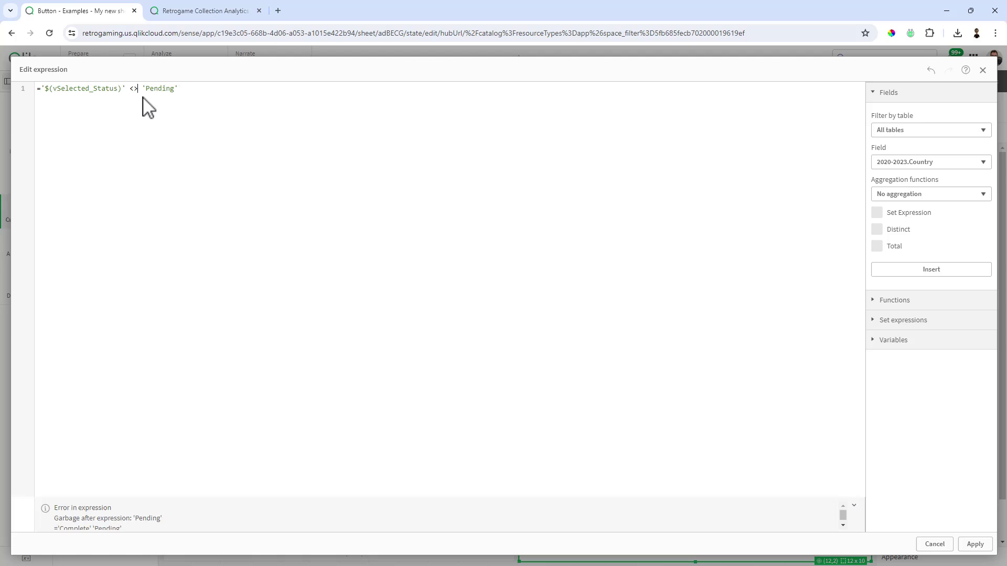
pyautogui.click(975, 545)
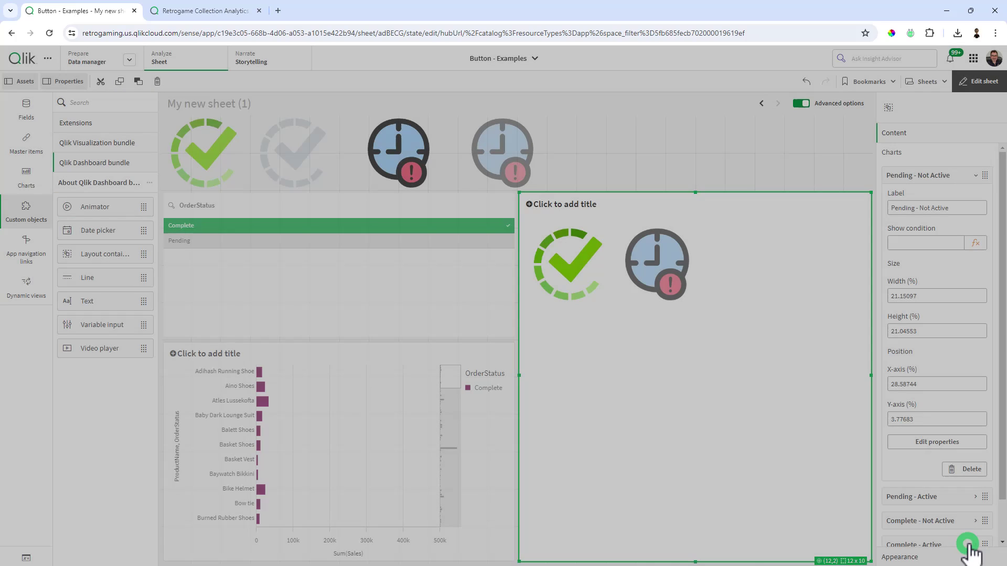
# Exit edit mode, clear OrderStatus, and alternate between check and clock icons, ending on Complete
pyautogui.click(983, 83)
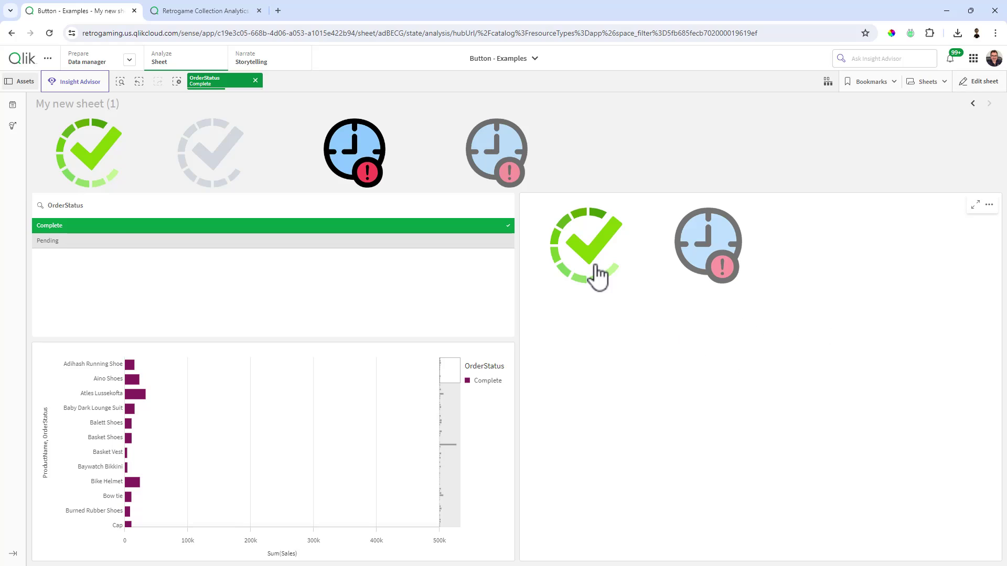
pyautogui.click(255, 81)
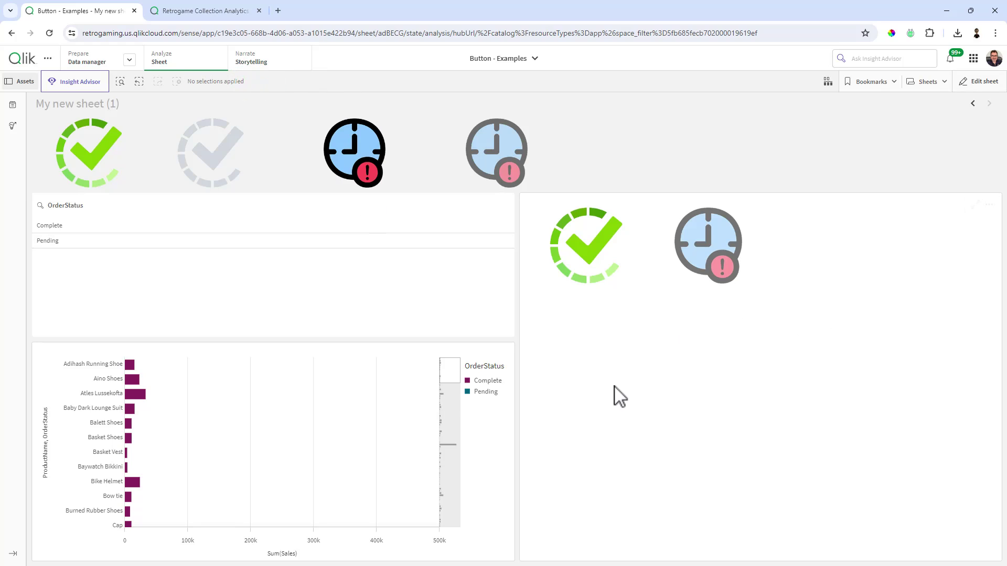
pyautogui.click(587, 262)
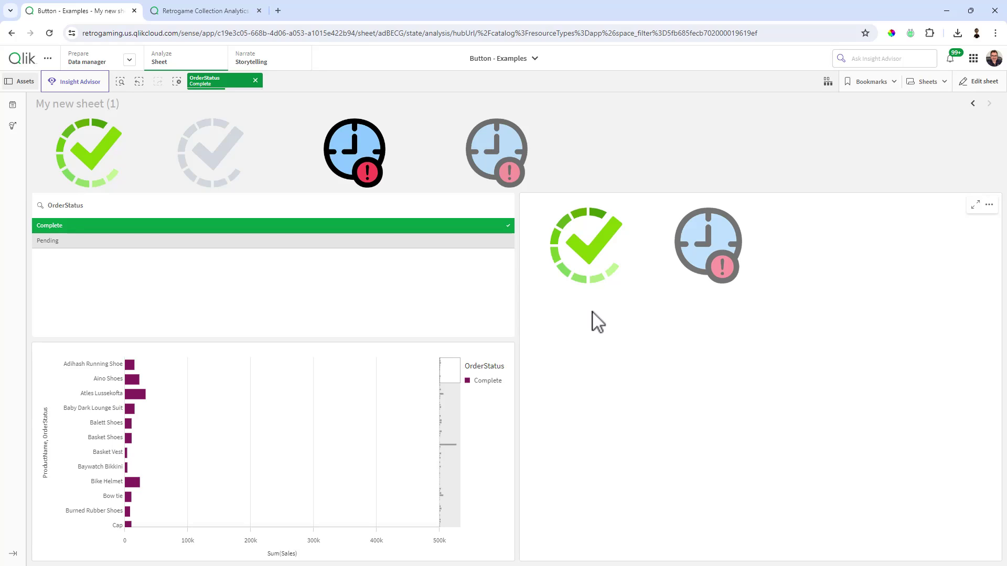
pyautogui.click(702, 260)
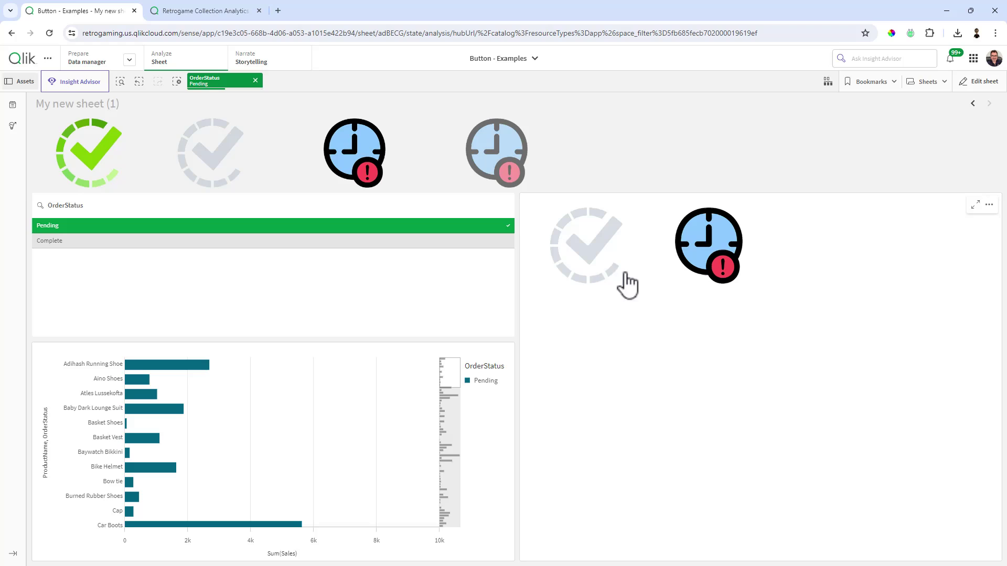
pyautogui.click(590, 253)
pyautogui.click(687, 257)
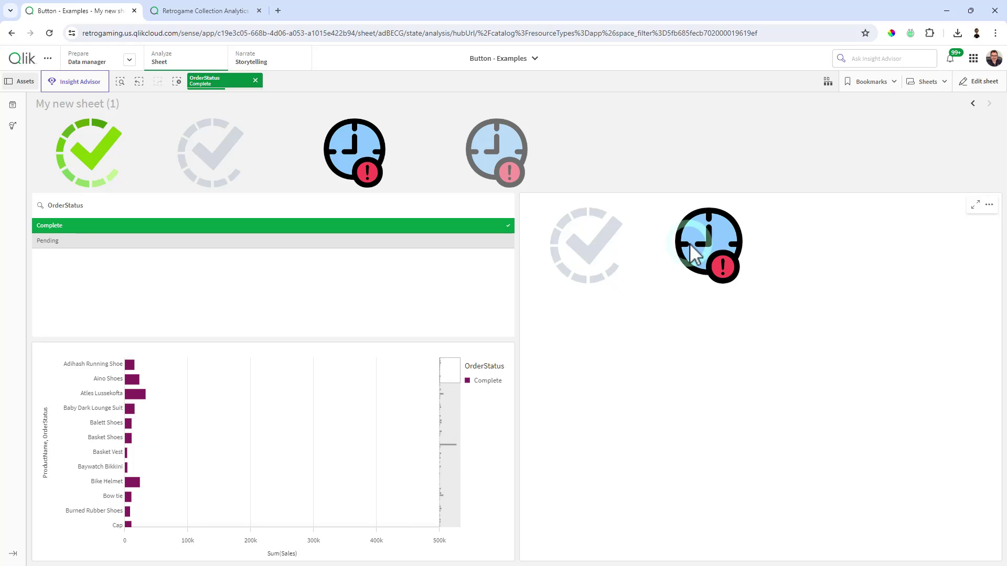
pyautogui.click(588, 257)
pyautogui.click(687, 258)
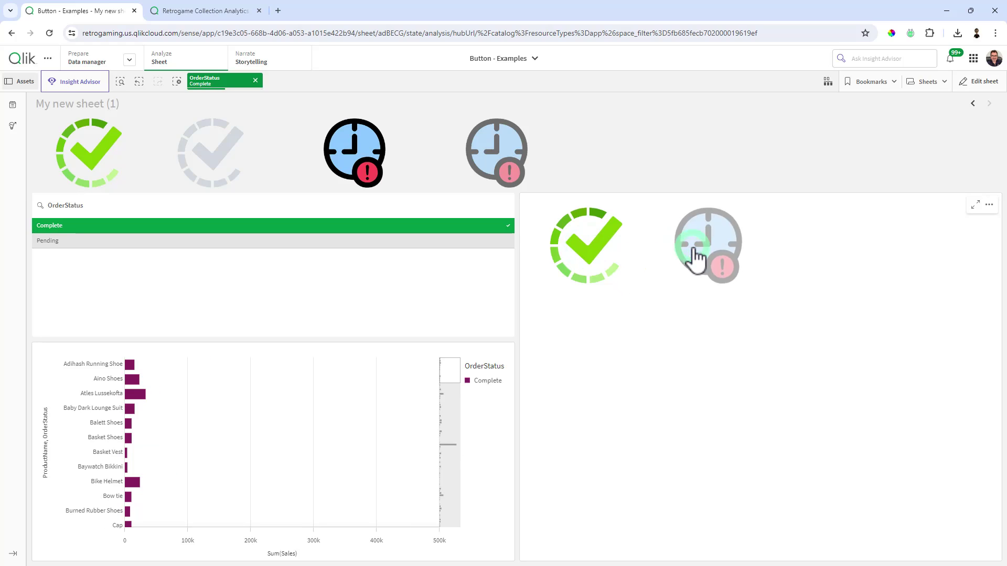
pyautogui.click(584, 254)
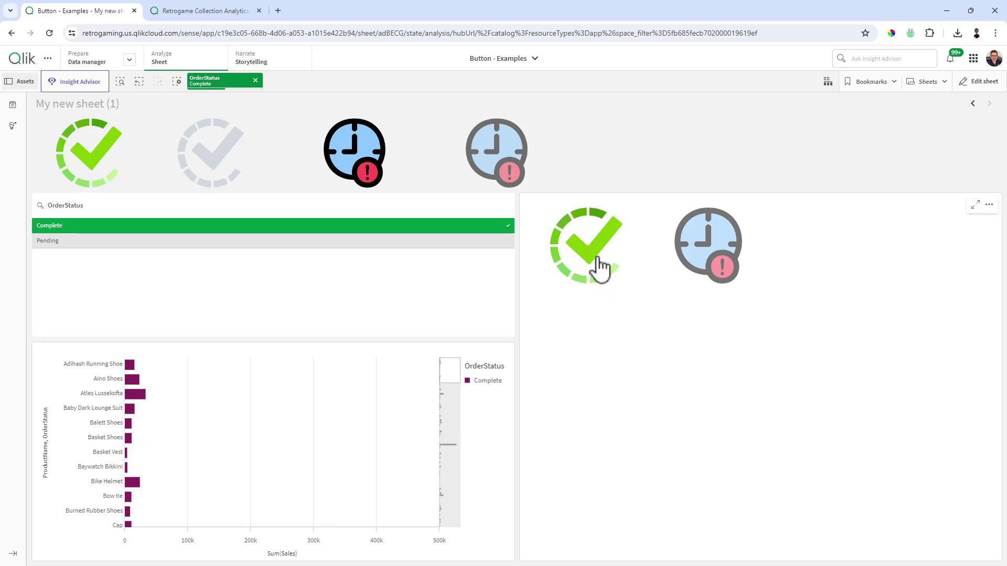
pyautogui.click(697, 257)
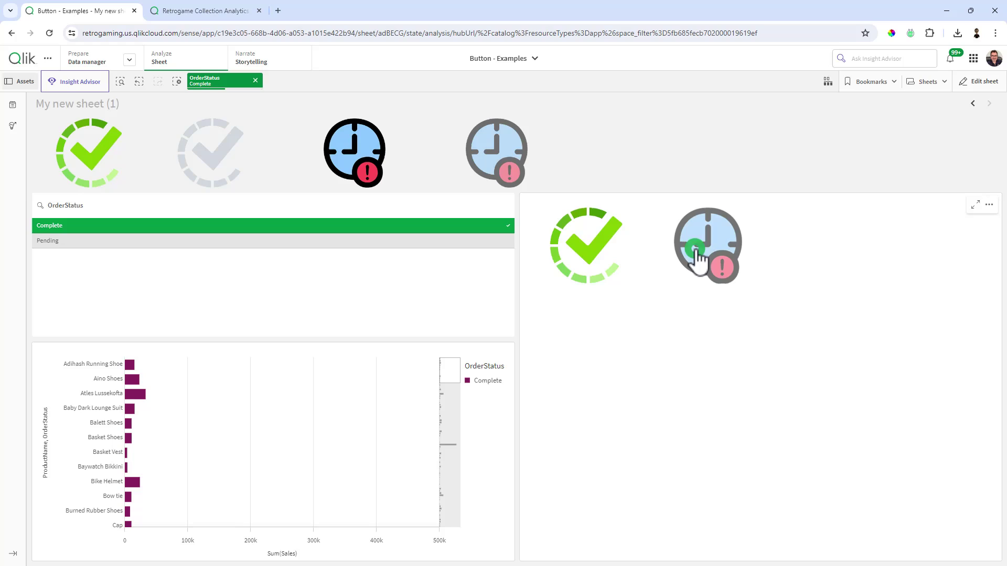
pyautogui.click(601, 260)
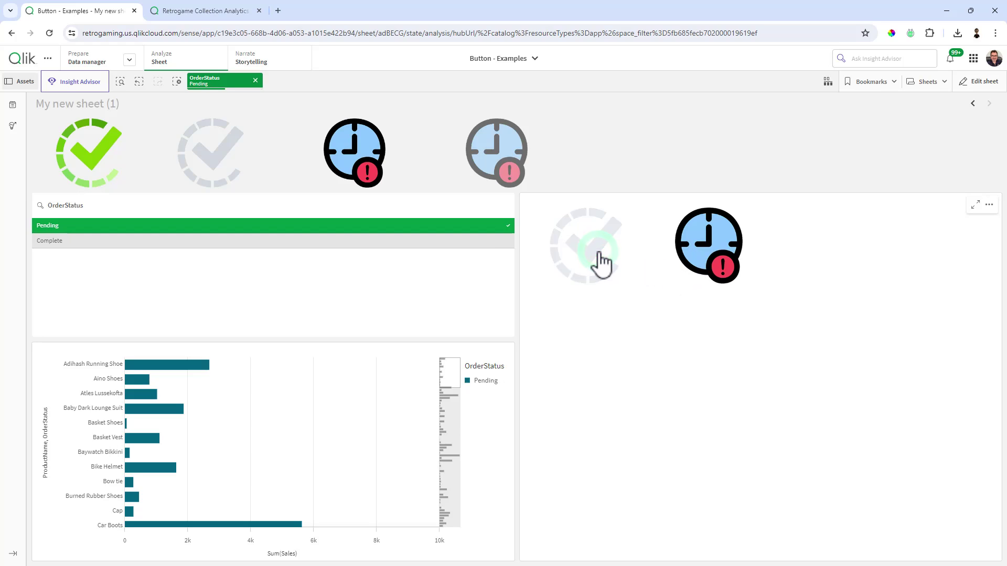
# Clear the OrderStatus selection, then alternate Complete and Pending via the check and clock icons, ending on Pending
pyautogui.click(255, 80)
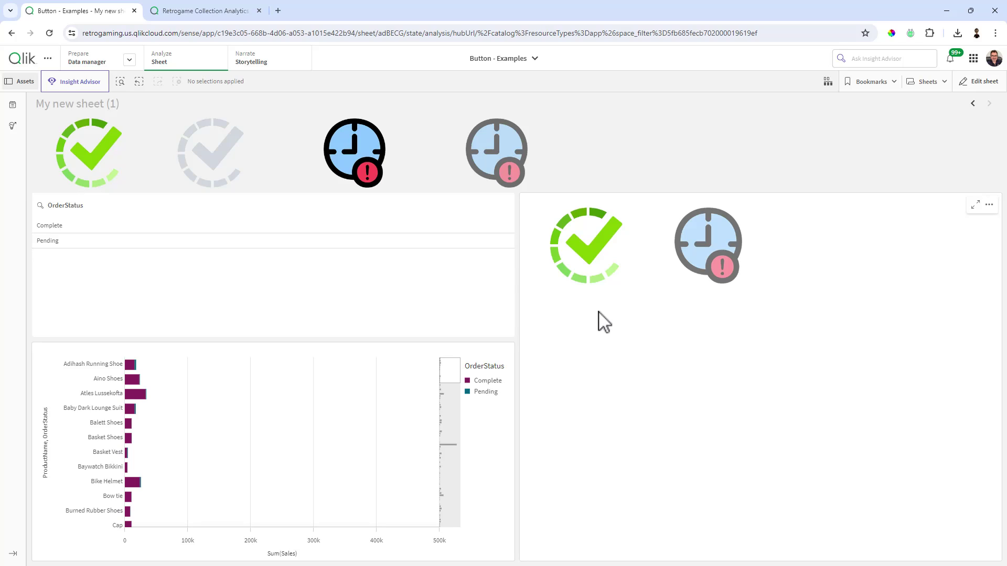
pyautogui.click(712, 268)
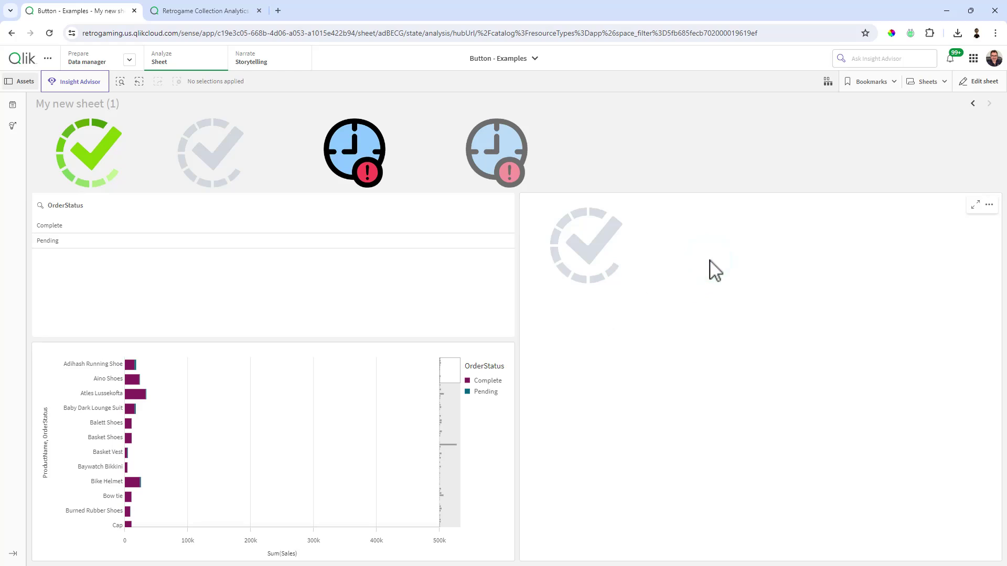
pyautogui.click(615, 272)
pyautogui.click(703, 270)
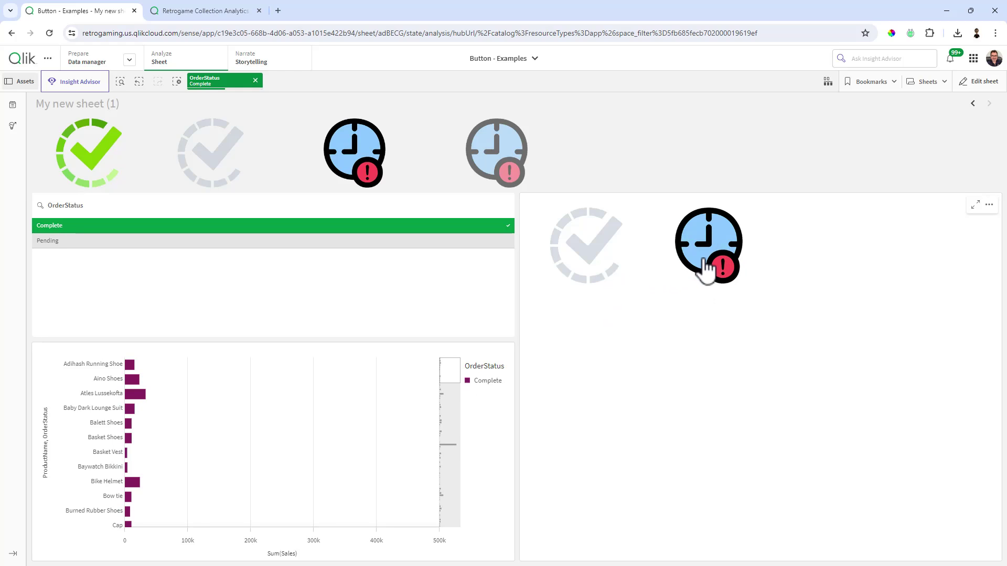
pyautogui.click(597, 257)
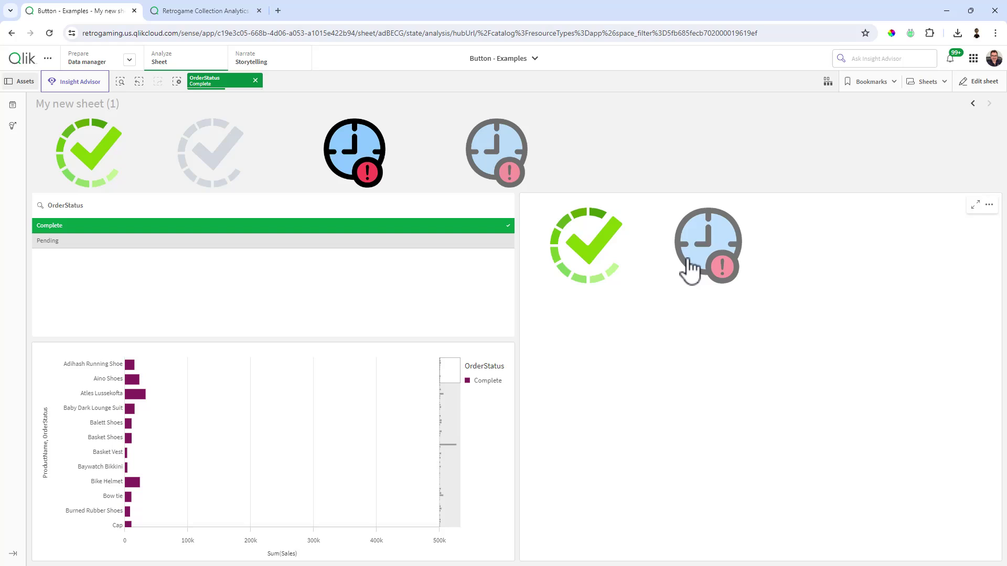
pyautogui.click(712, 267)
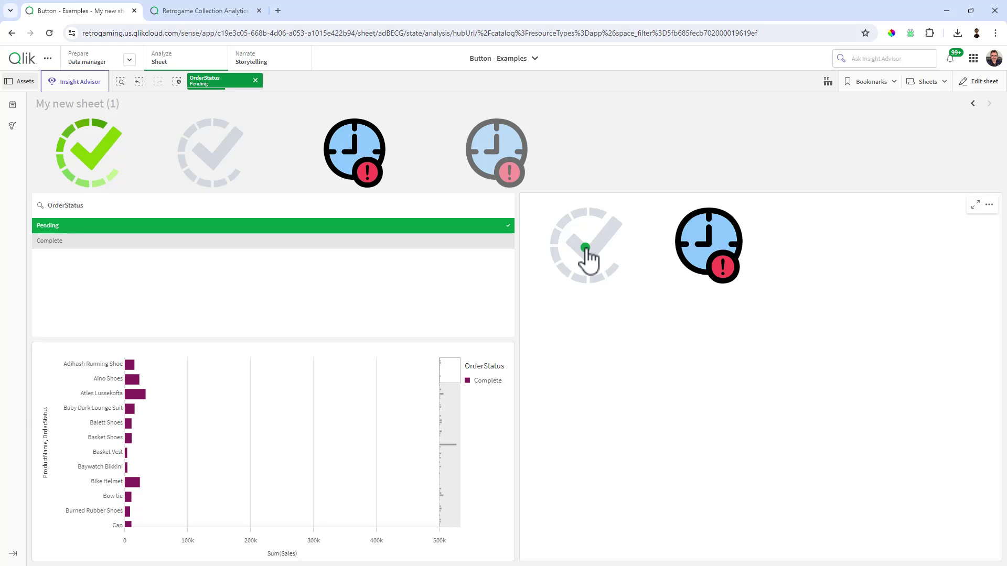
pyautogui.click(586, 259)
pyautogui.click(703, 265)
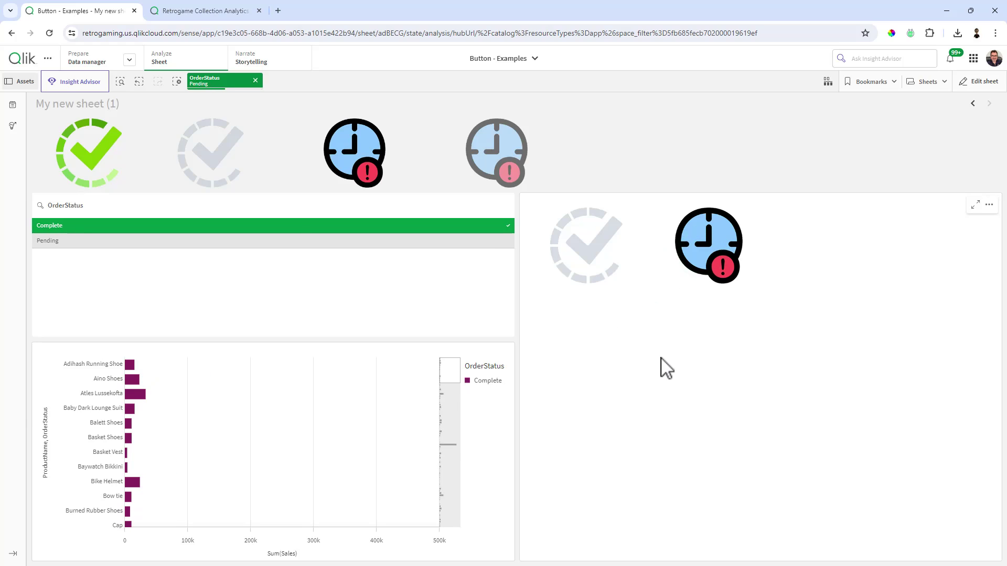